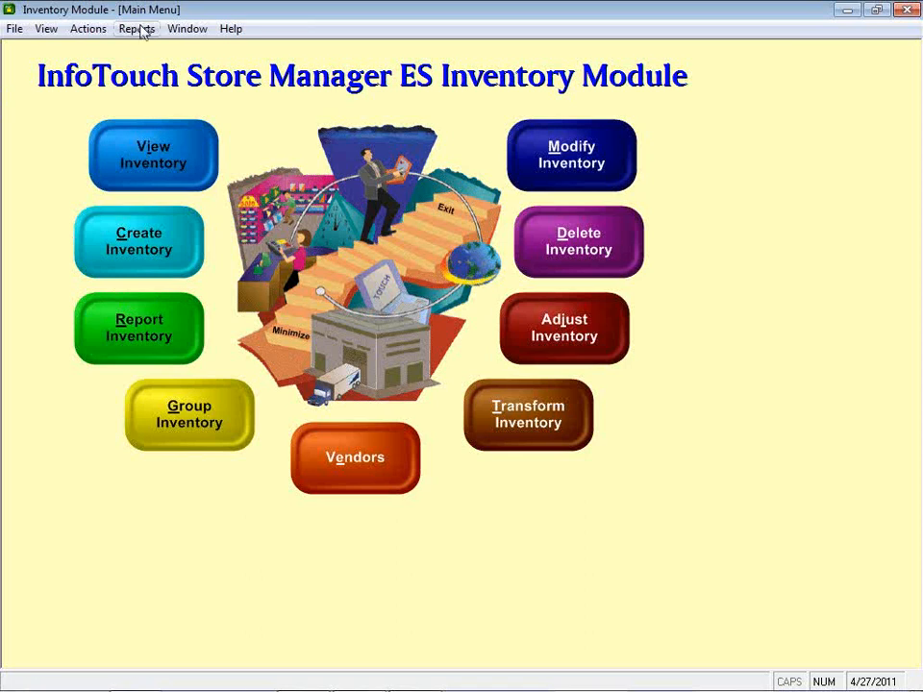
pyautogui.click(140, 29)
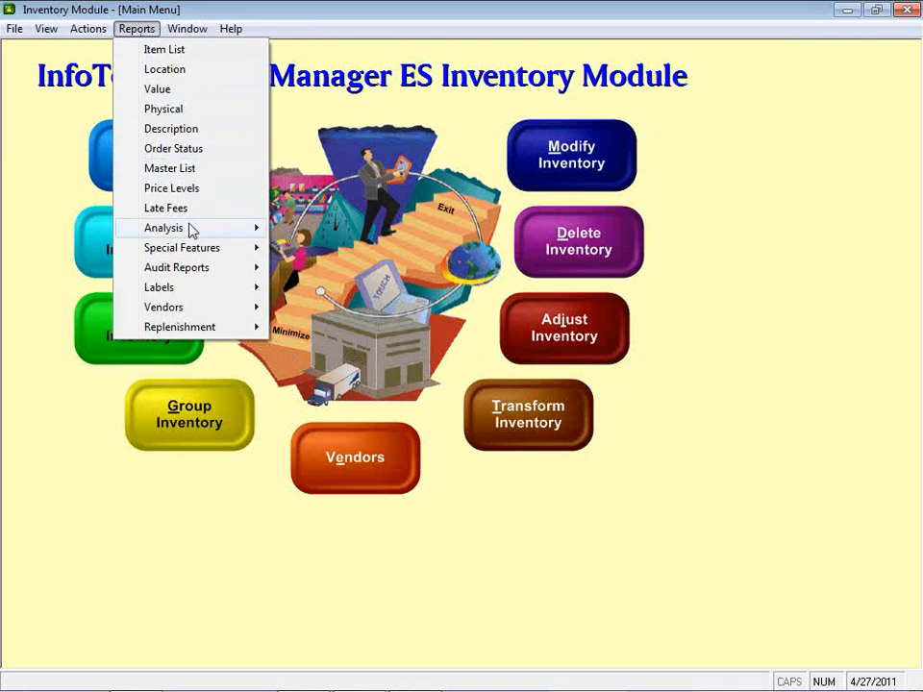
pyautogui.moveTo(192, 229)
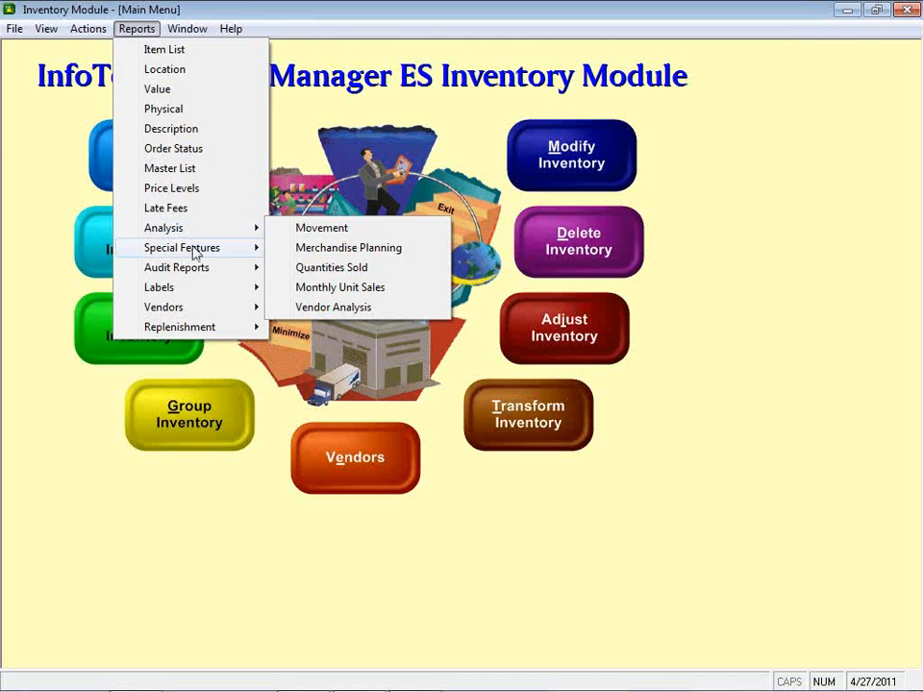
pyautogui.moveTo(195, 252)
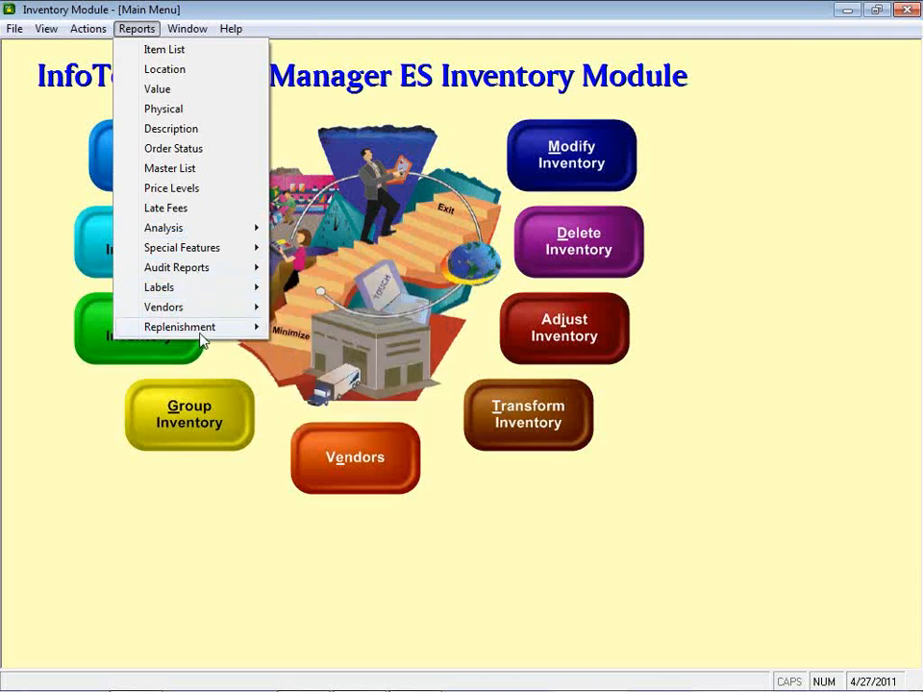
pyautogui.moveTo(203, 342)
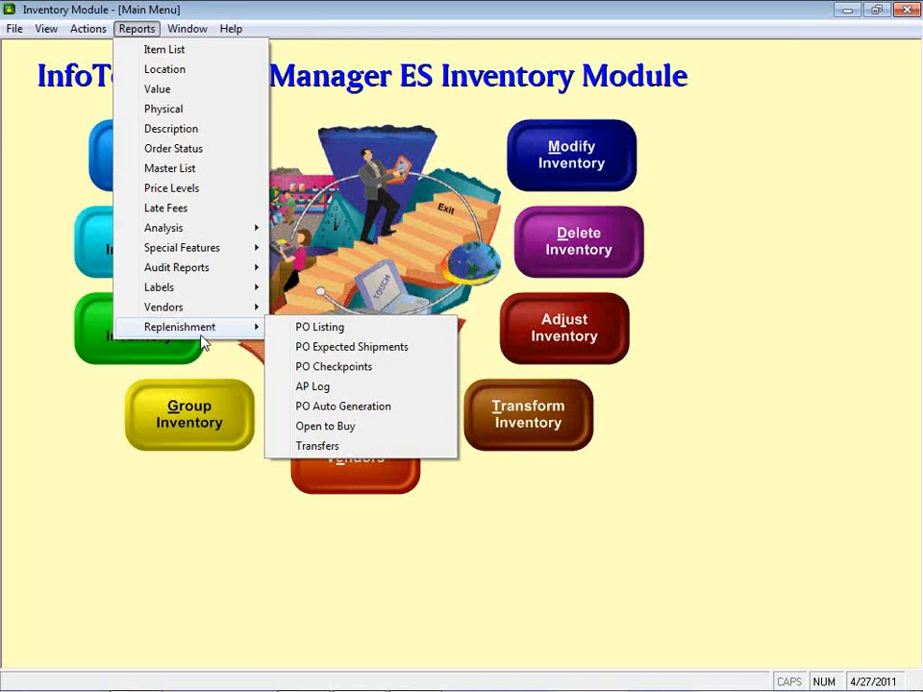
pyautogui.click(157, 51)
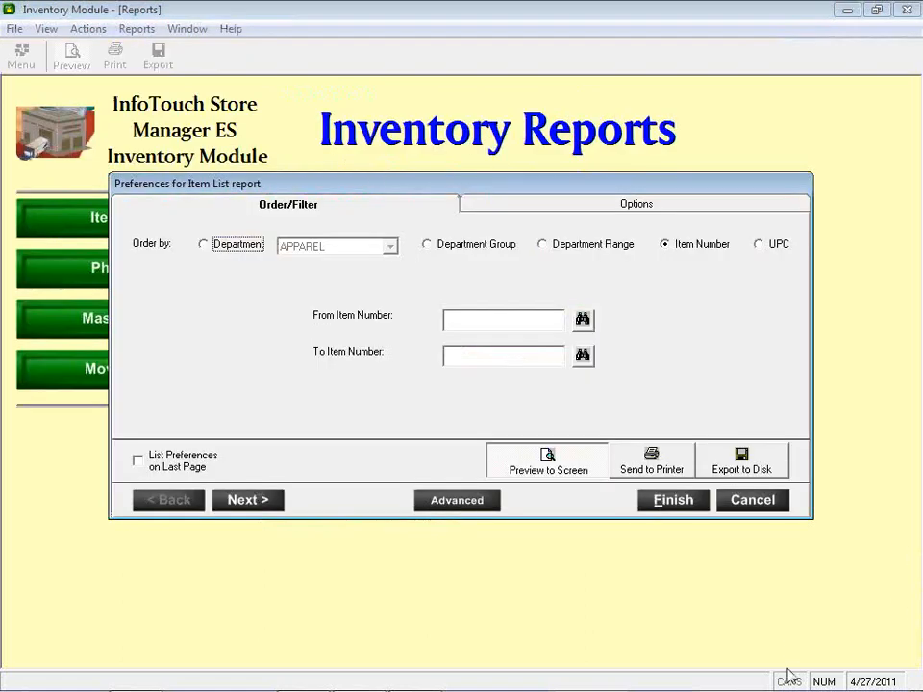
pyautogui.click(764, 504)
pyautogui.click(647, 458)
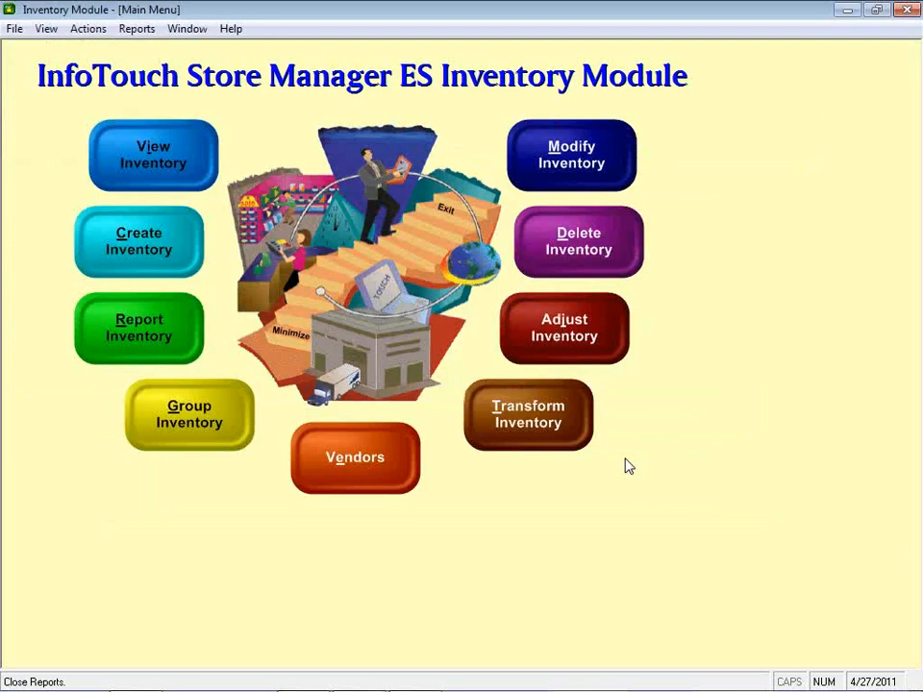
# Open the inventory reports screen, browse the available reports, and open the preferences for the Item List report
pyautogui.click(154, 344)
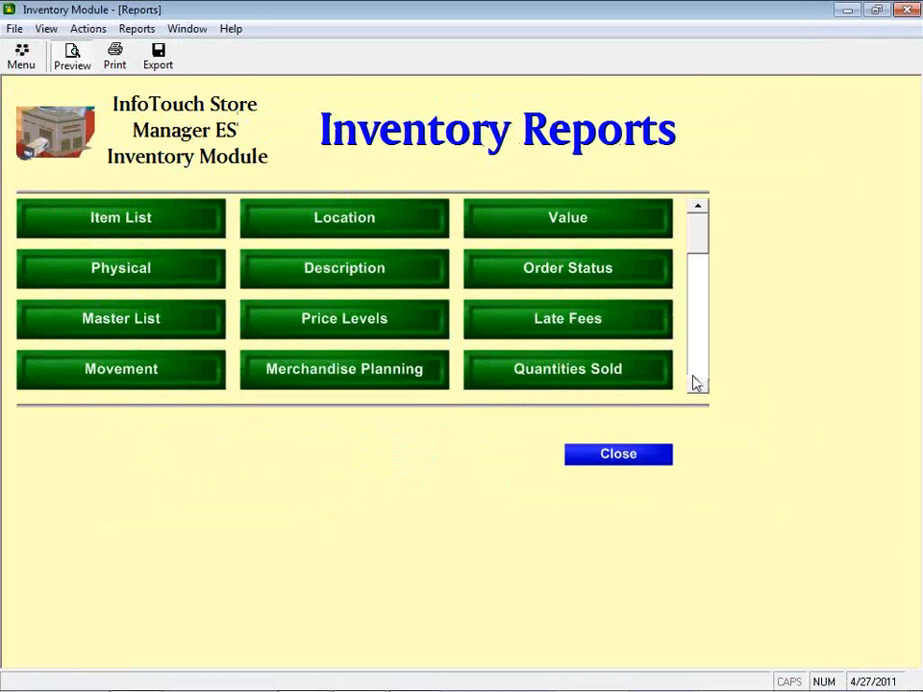
pyautogui.click(701, 273)
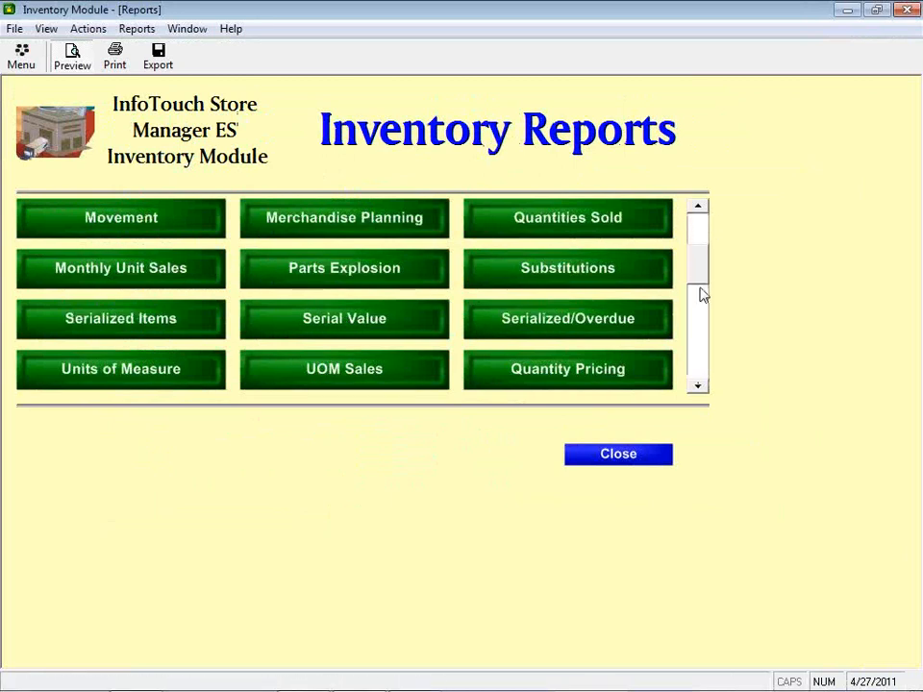
pyautogui.click(700, 327)
pyautogui.click(709, 241)
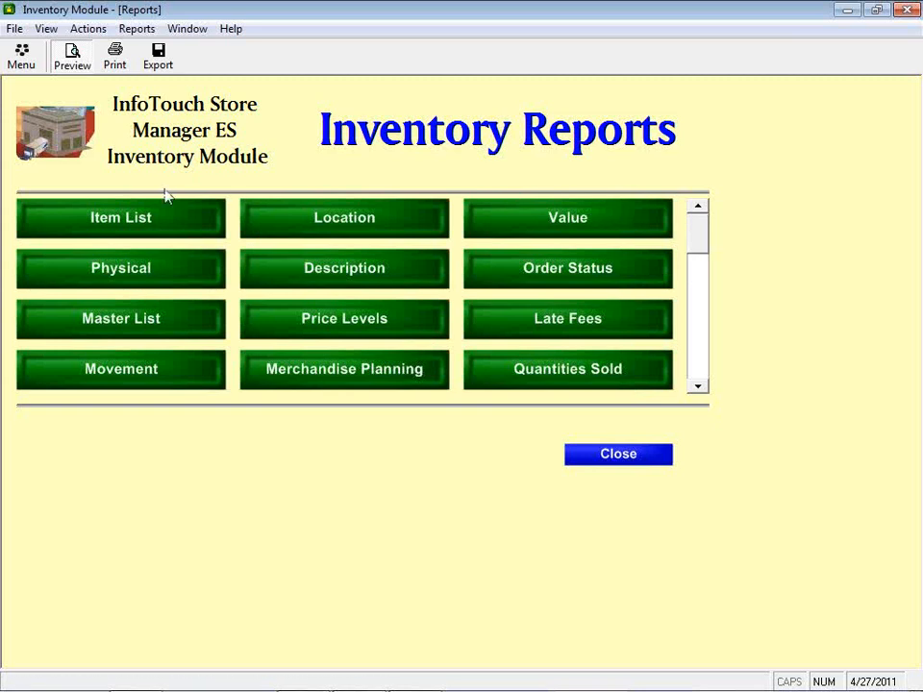
pyautogui.click(174, 218)
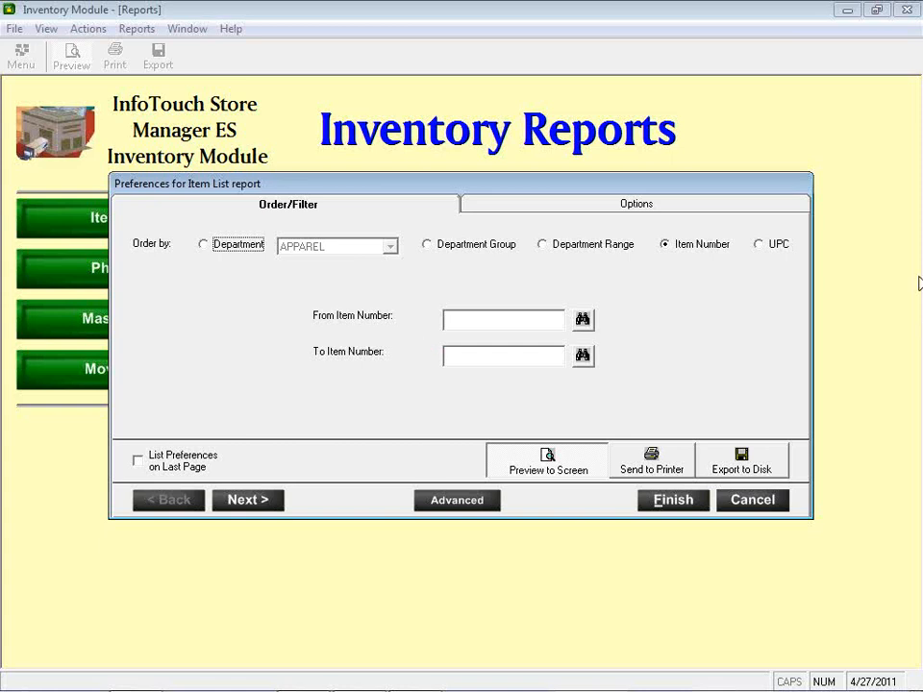
# Try ordering the Item List report by UPC, Department Range and Department Group
pyautogui.click(766, 248)
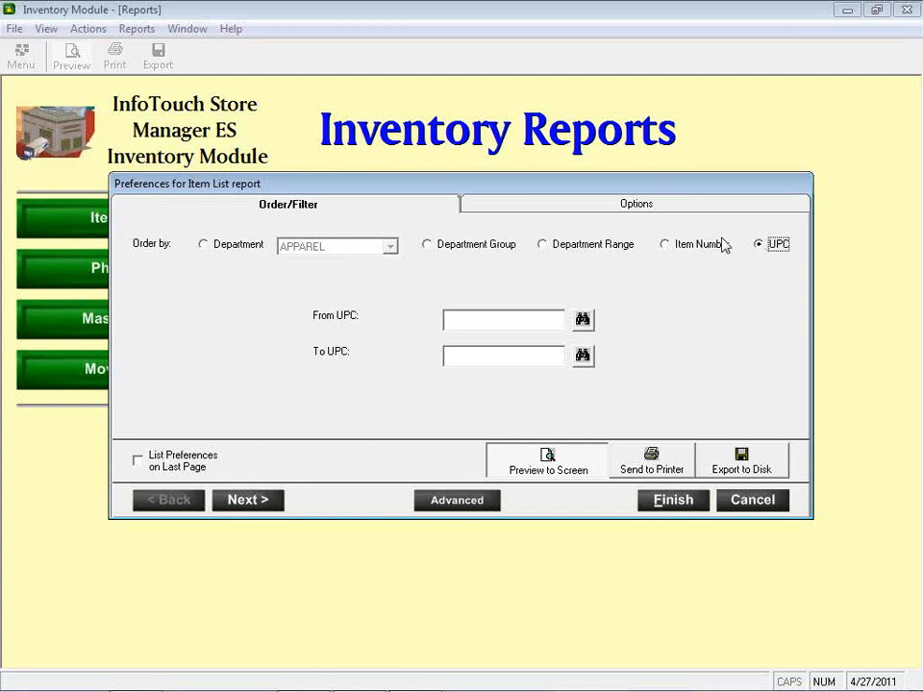
pyautogui.click(575, 246)
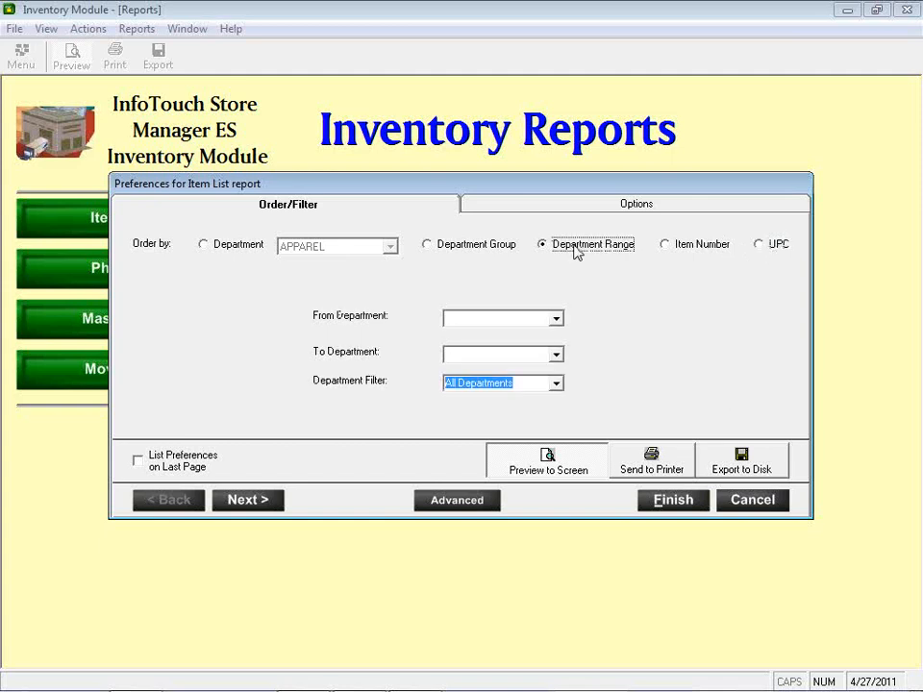
pyautogui.click(490, 249)
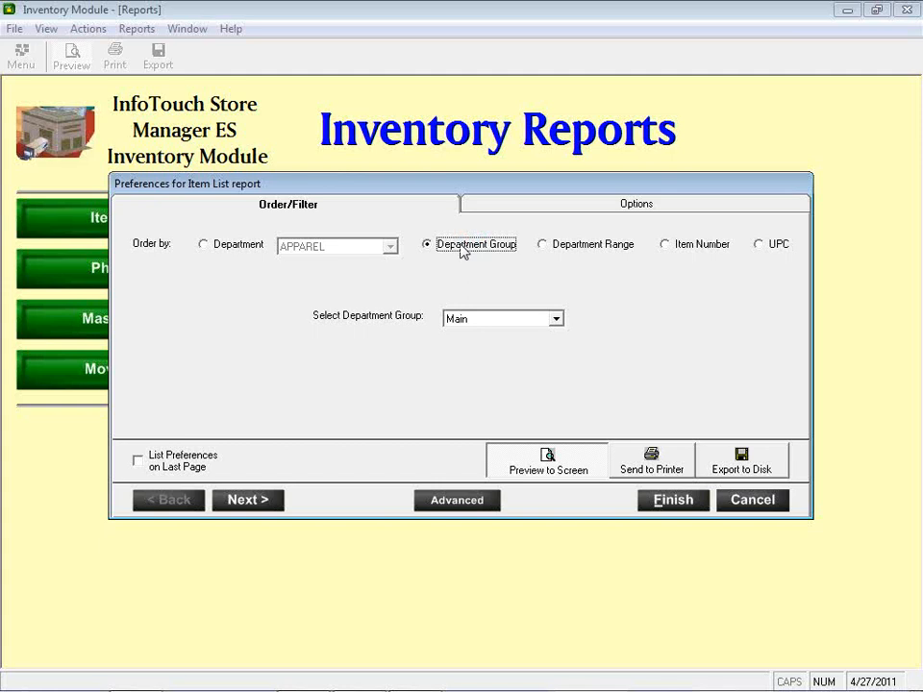
# Order the report by the APPAREL department and enter LAR as the size in both the From and To descriptions
pyautogui.click(234, 249)
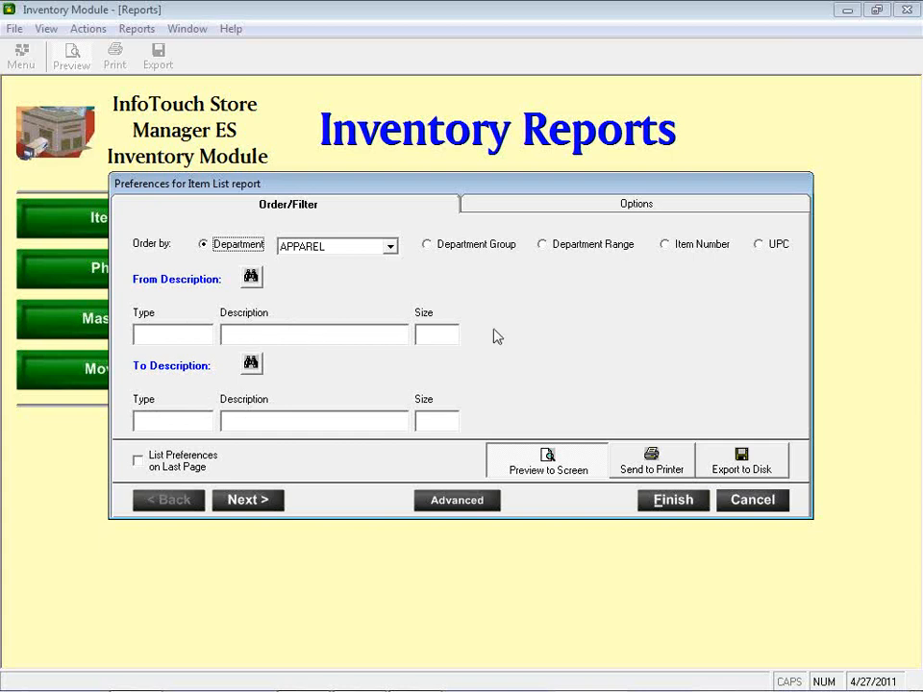
pyautogui.click(442, 328)
pyautogui.write('LAR')
pyautogui.click(430, 418)
pyautogui.write('LAR')
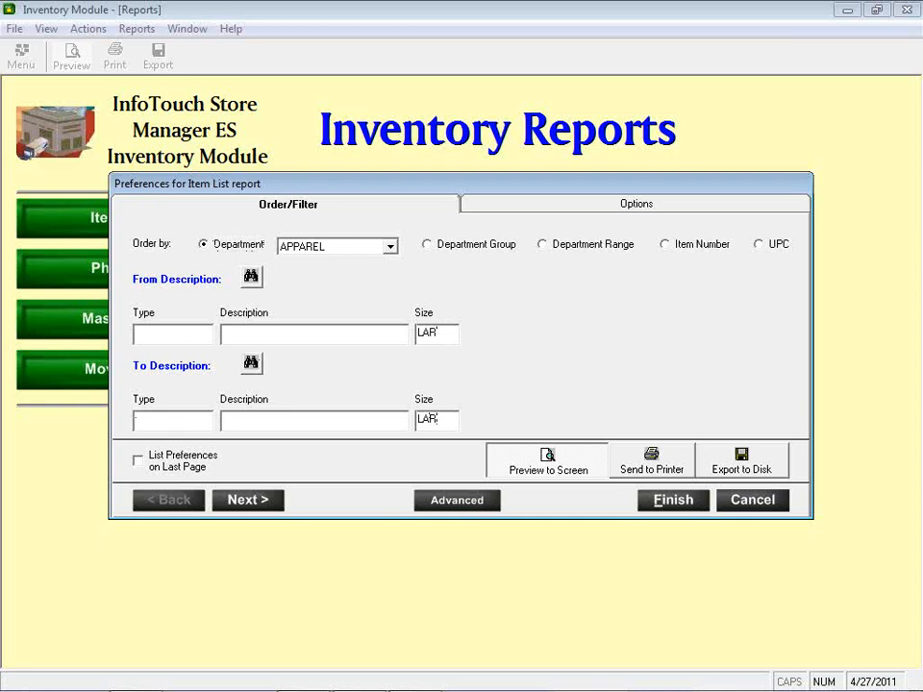
# Clear the size values from both the From and To descriptions
pyautogui.press('BackSpace')
pyautogui.press('BackSpace')
pyautogui.press('BackSpace')
pyautogui.doubleClick(449, 334)
pyautogui.press('BackSpace')
# Try the BOOKS and MAGAZINES departments, and return the report ordering to Item Number
pyautogui.click(390, 248)
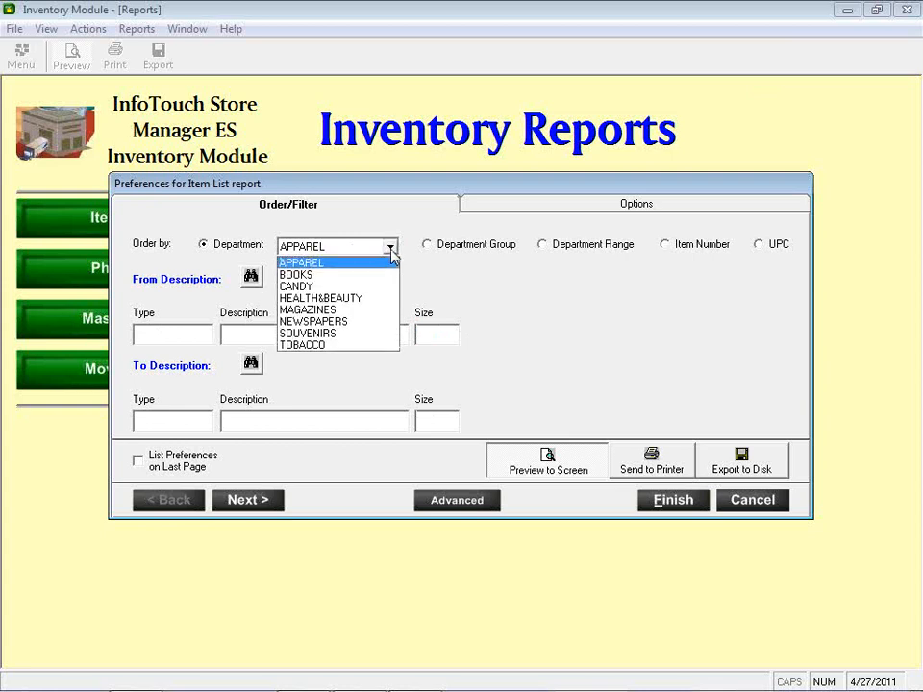
pyautogui.click(360, 275)
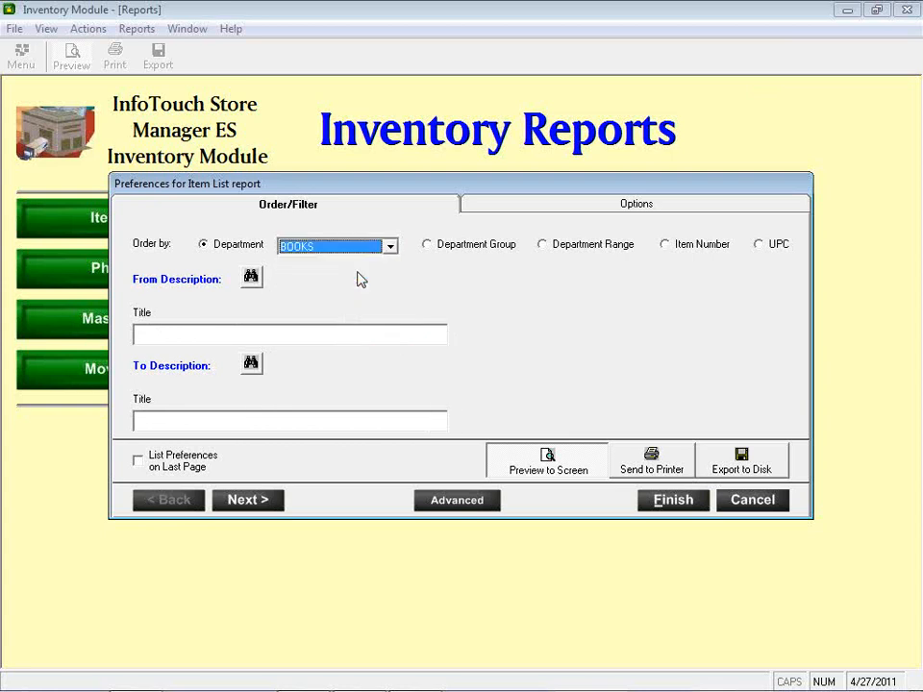
pyautogui.click(391, 247)
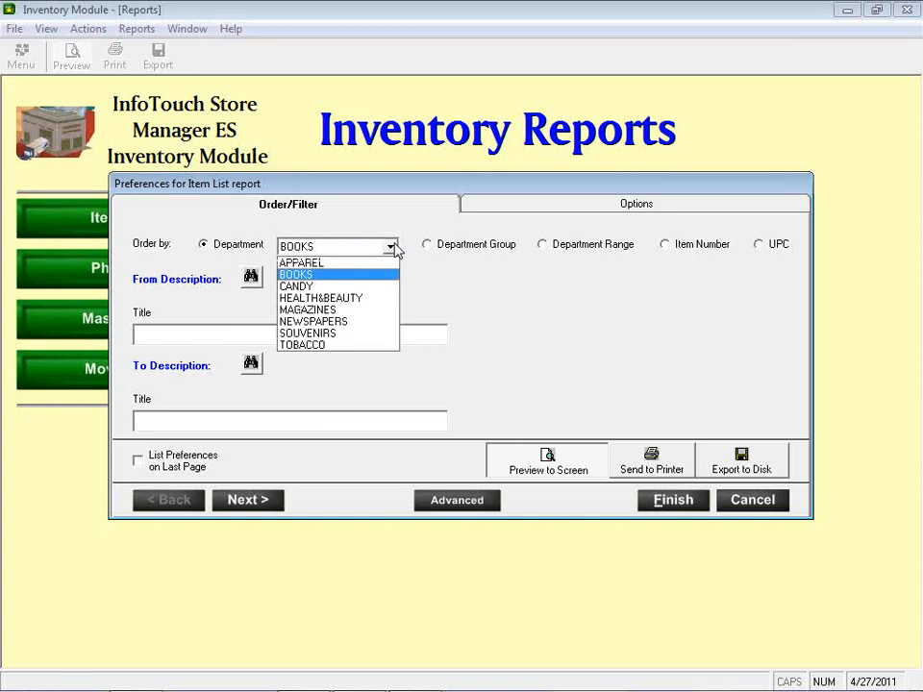
pyautogui.click(332, 309)
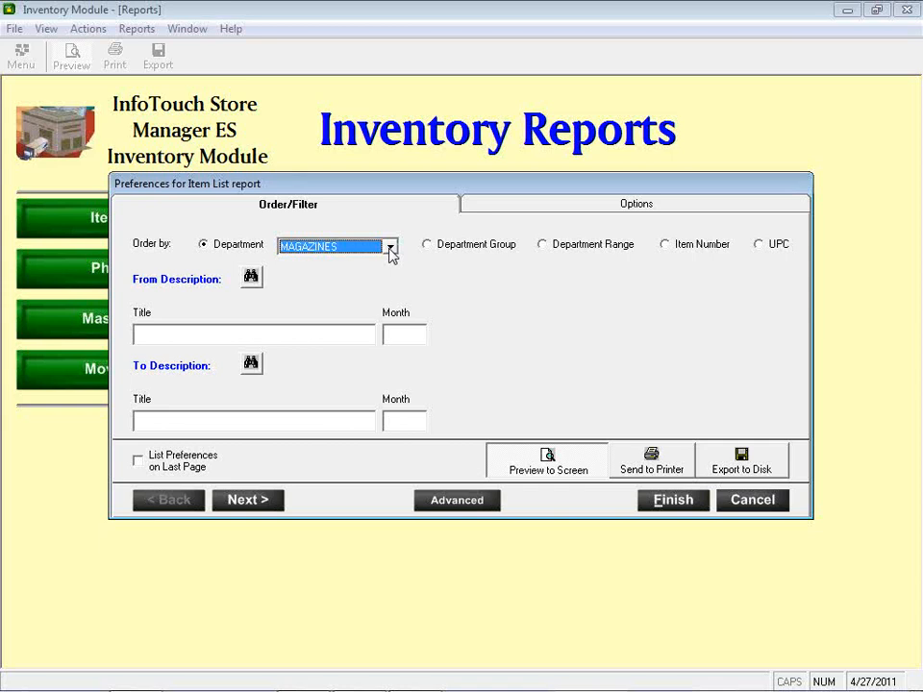
pyautogui.click(665, 245)
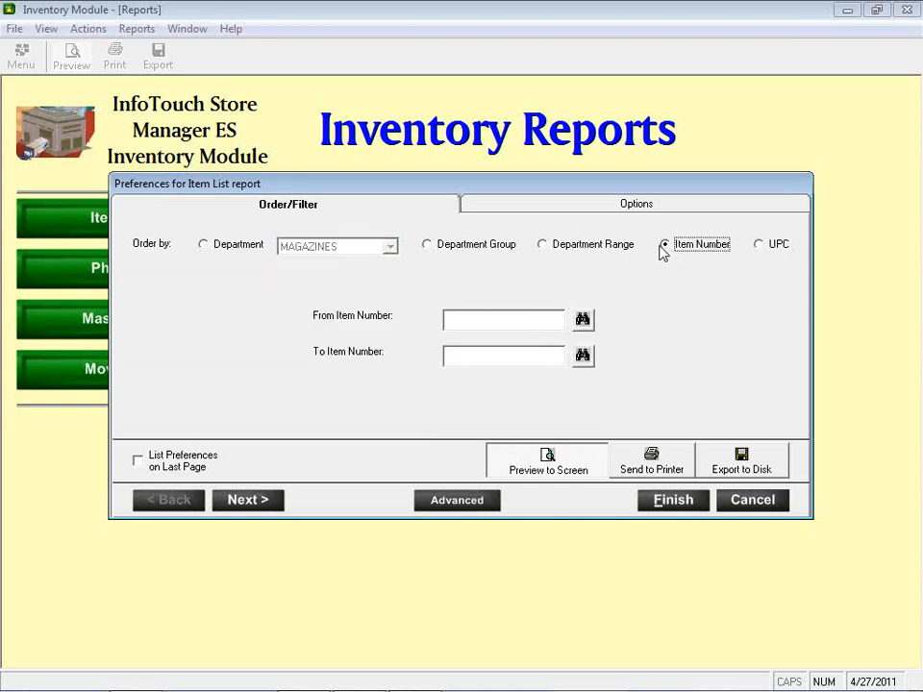
# Enable the vendor filter in the report options and look up and select ABC Supply Corp. as the vendor
pyautogui.click(578, 213)
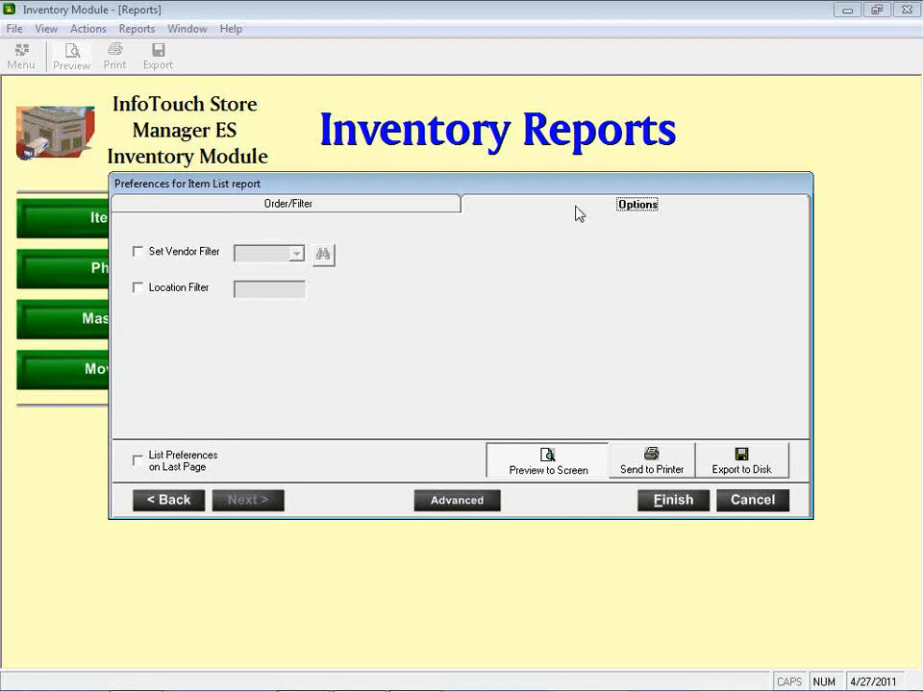
pyautogui.click(165, 263)
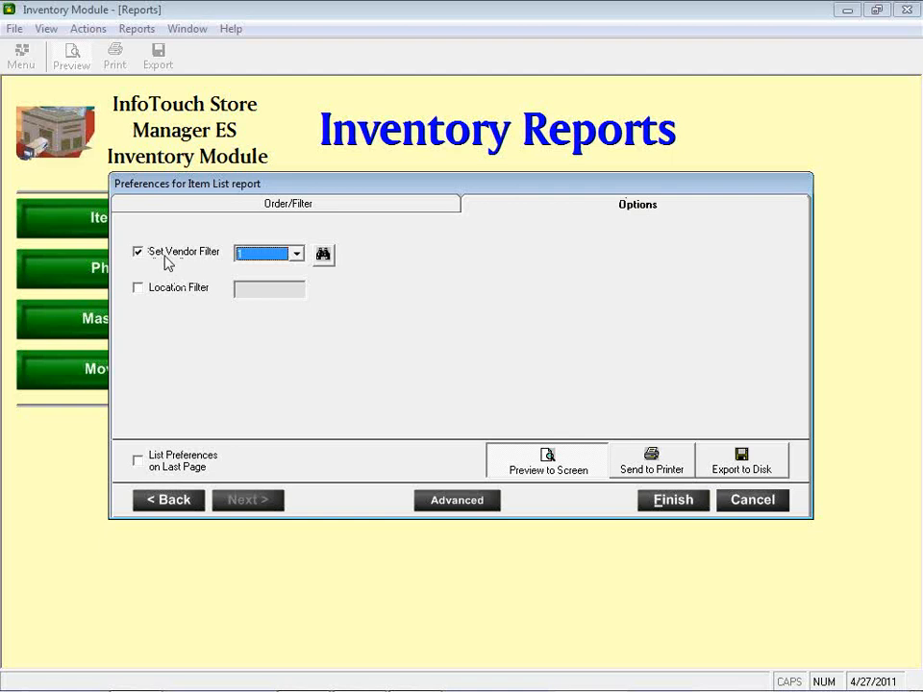
pyautogui.click(298, 258)
pyautogui.click(298, 257)
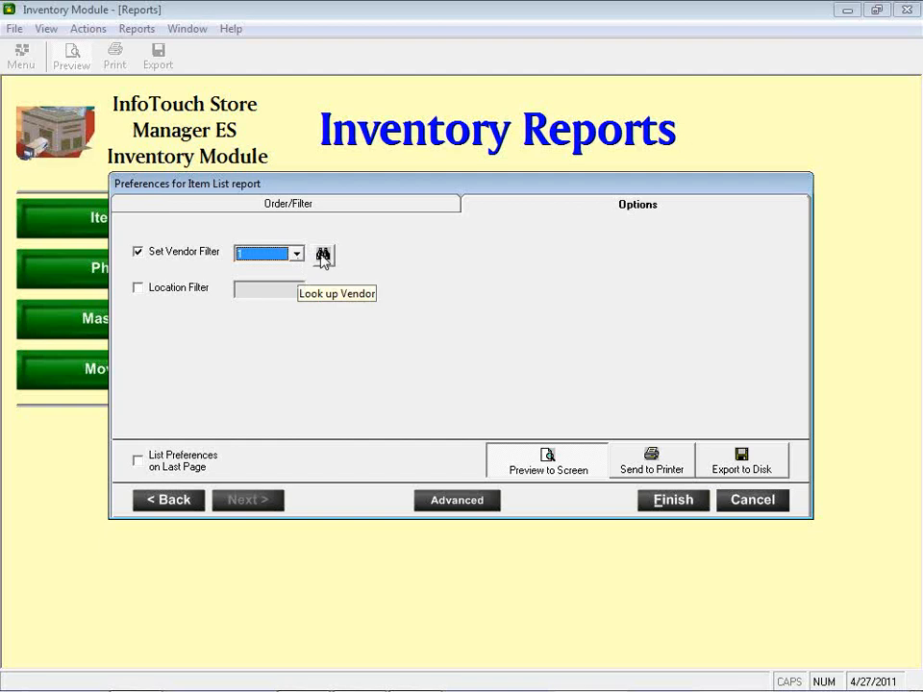
pyautogui.click(323, 258)
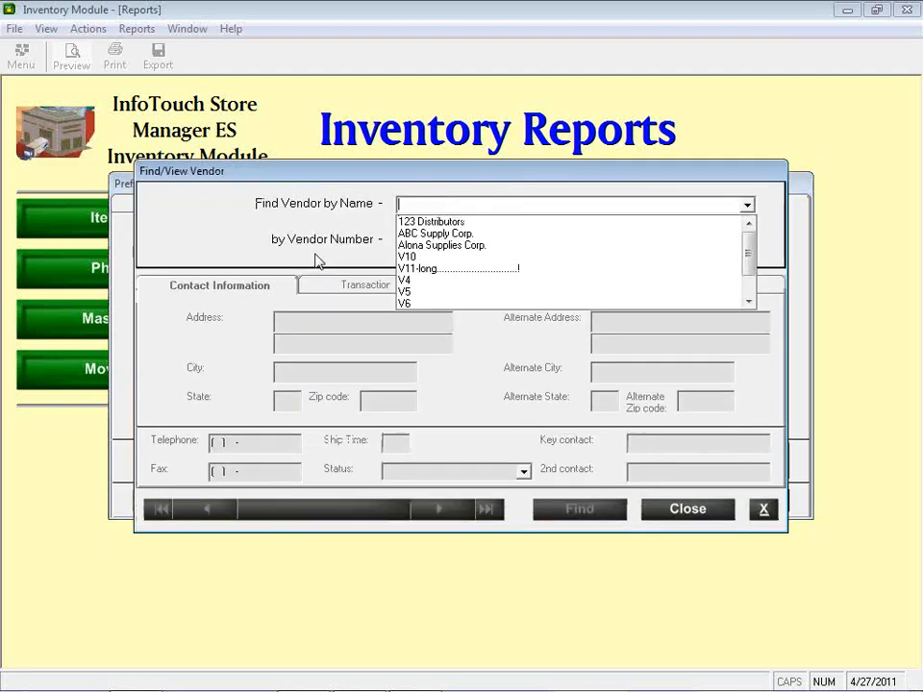
pyautogui.click(471, 232)
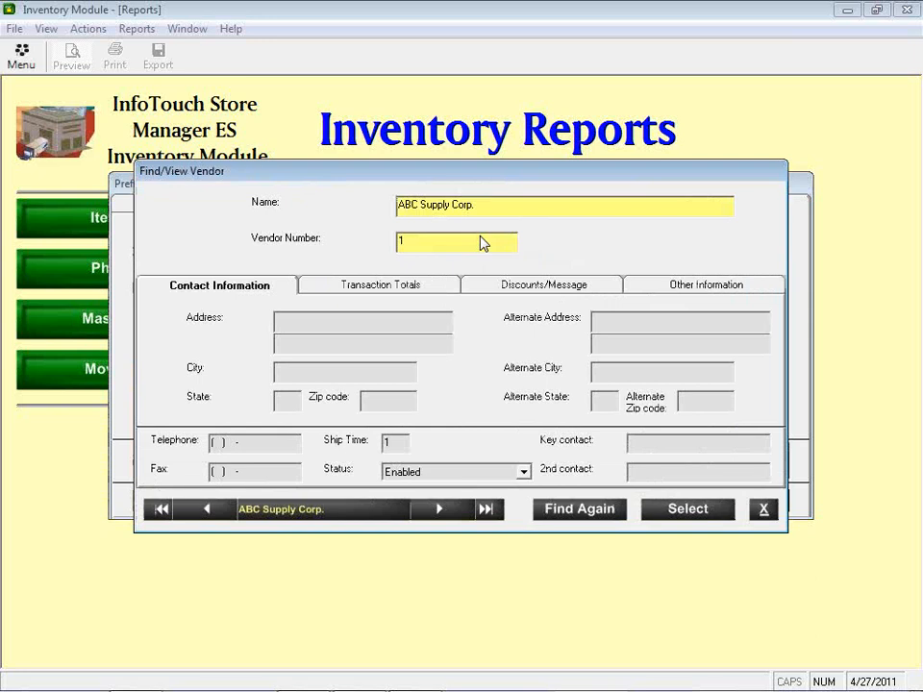
pyautogui.click(671, 517)
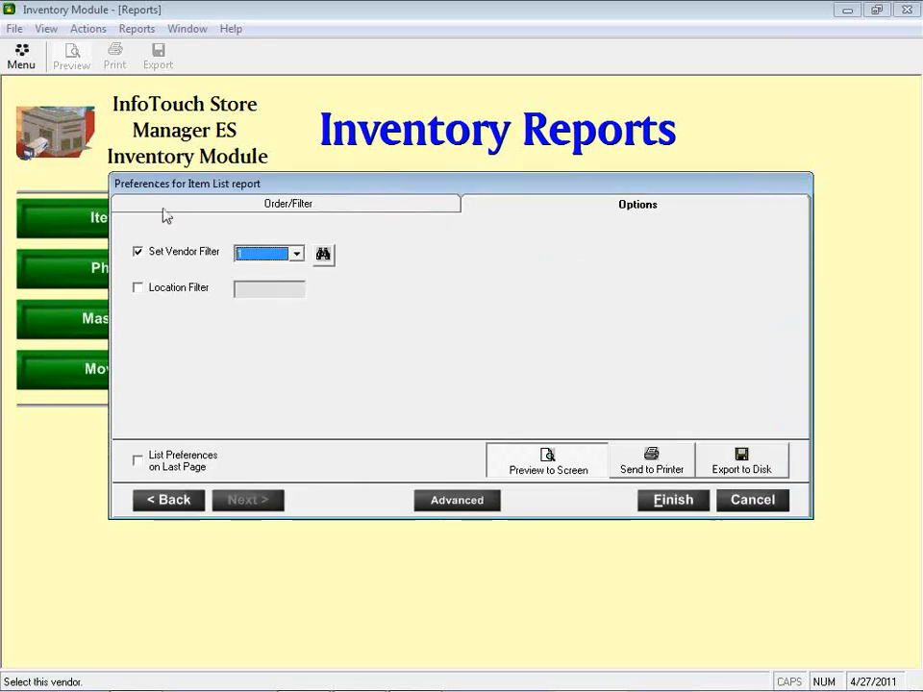
# Try a location filter of Aisle 5, and turn off both the vendor and location filters
pyautogui.click(175, 290)
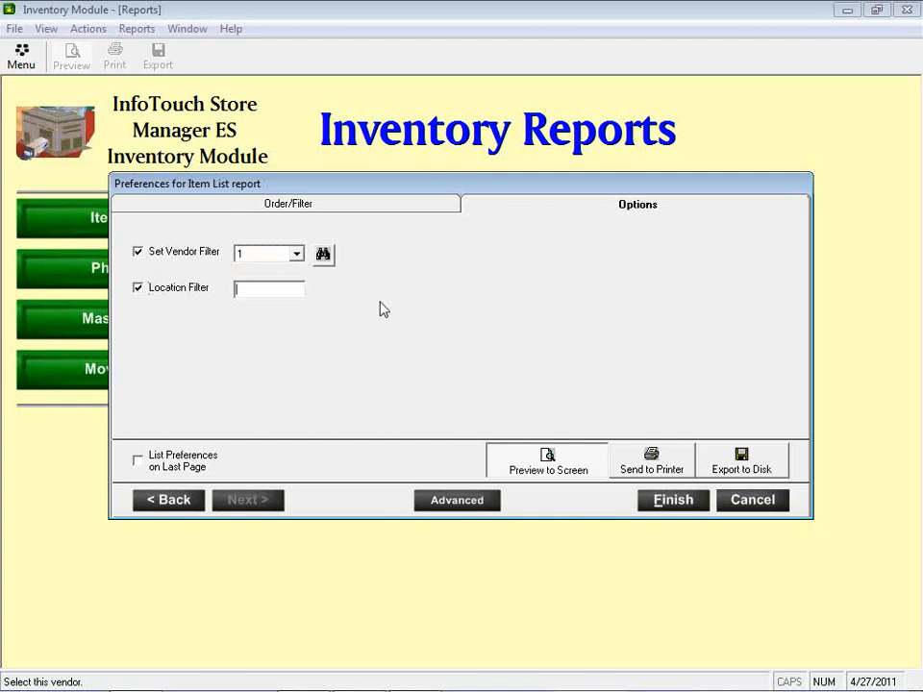
pyautogui.write('Aisle 5')
pyautogui.click(147, 257)
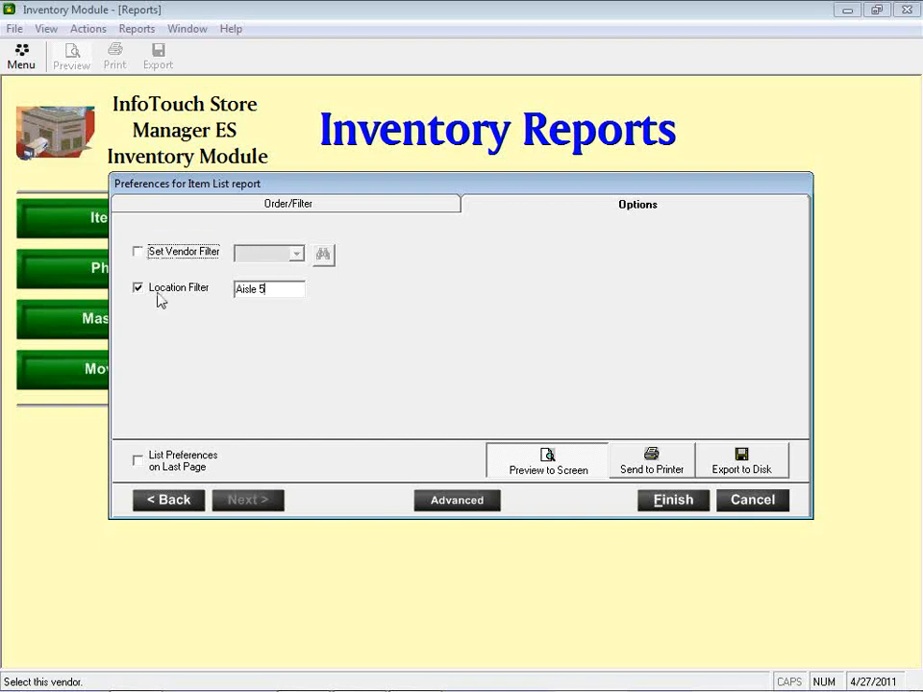
pyautogui.click(159, 299)
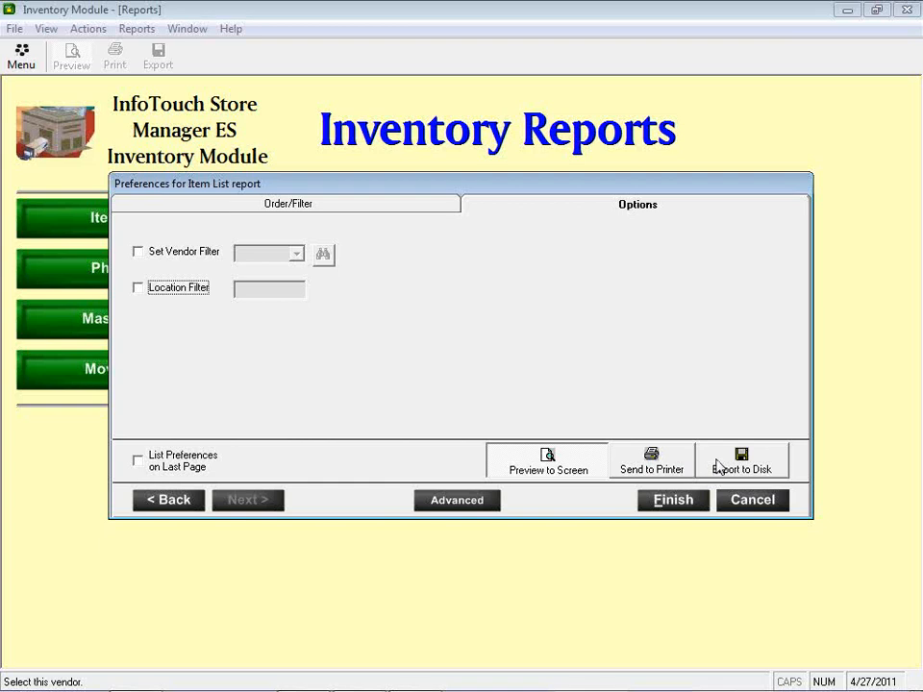
# Generate the Item List report as a screen preview and view its columns through Sale Price
pyautogui.click(679, 508)
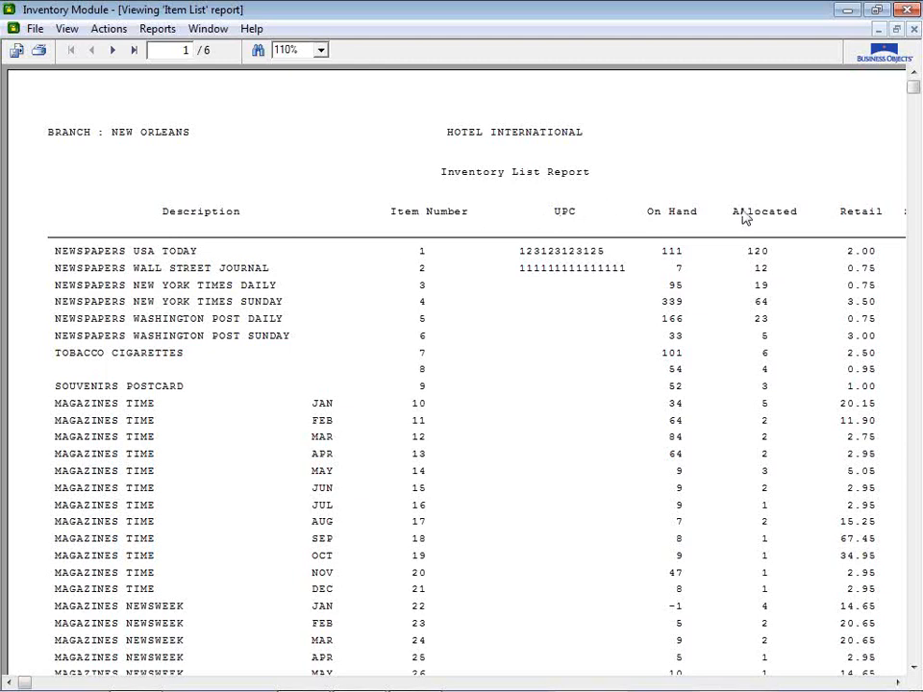
pyautogui.click(901, 682)
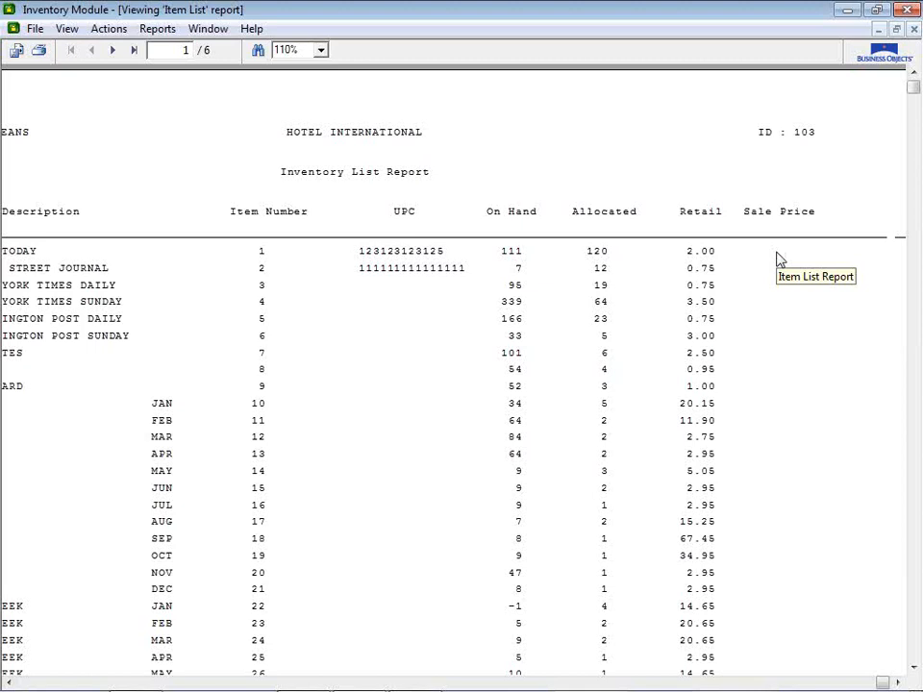
# Review page 2 and page 4 of the Item List report, and close the preview
pyautogui.click(113, 51)
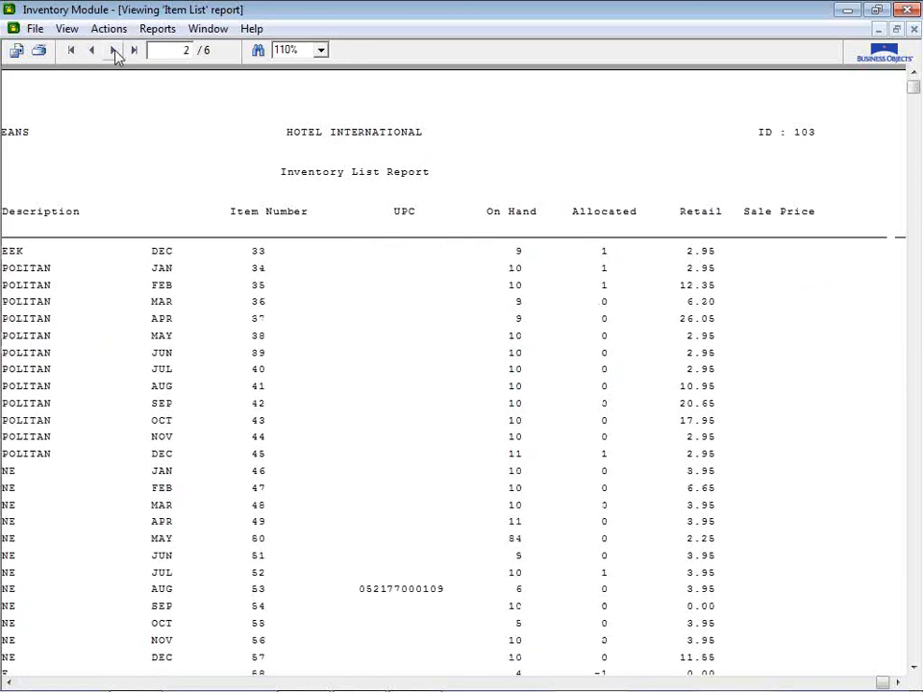
pyautogui.click(186, 51)
pyautogui.write('4')
pyautogui.press('Return')
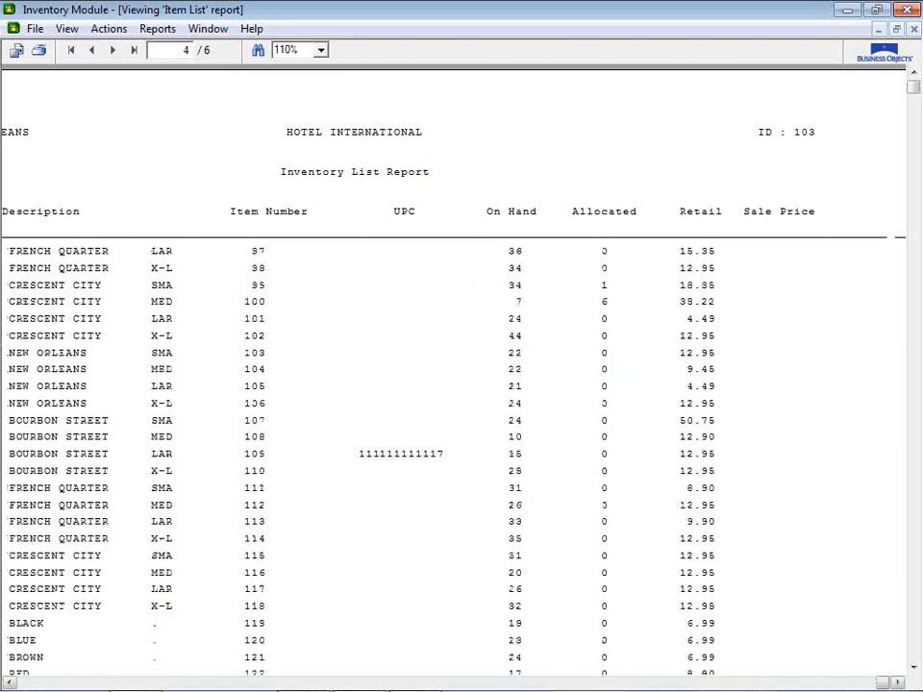
pyautogui.click(8, 682)
pyautogui.click(8, 682)
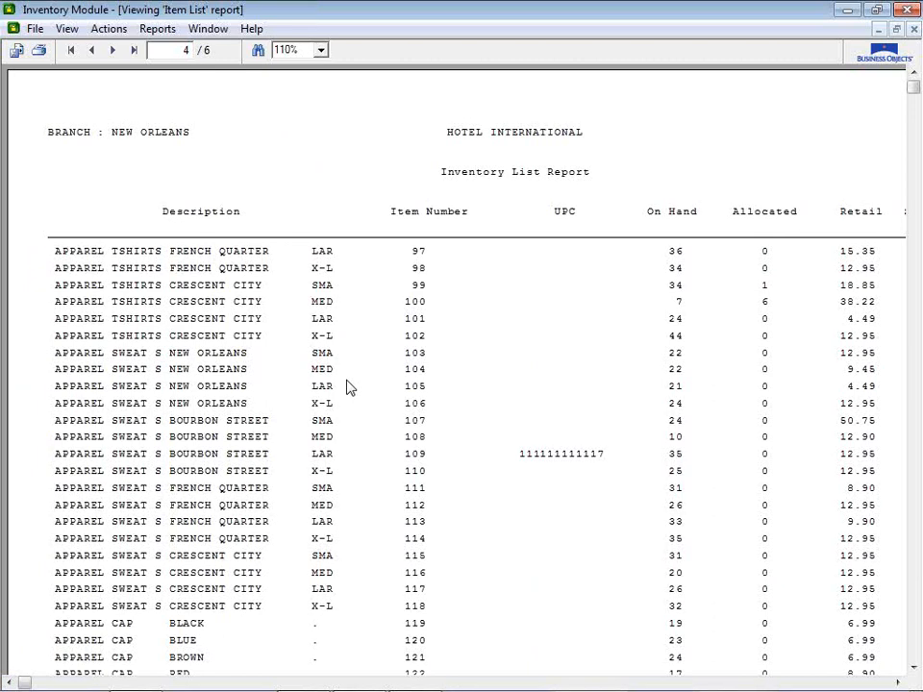
pyautogui.click(914, 29)
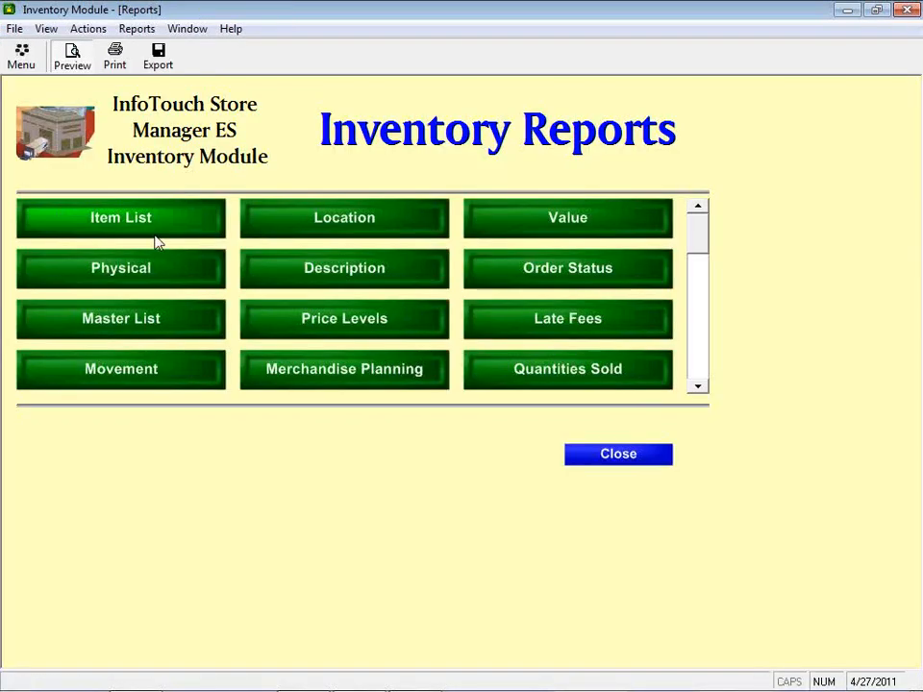
# Generate the Item List report ordered by the APPAREL department as a screen preview
pyautogui.click(52, 227)
pyautogui.click(245, 244)
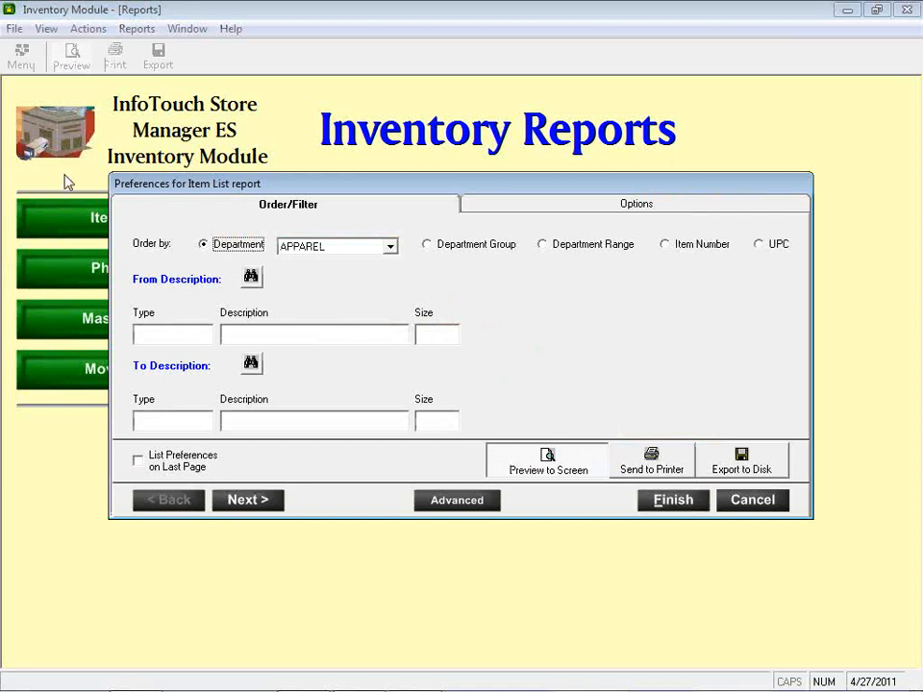
pyautogui.click(674, 500)
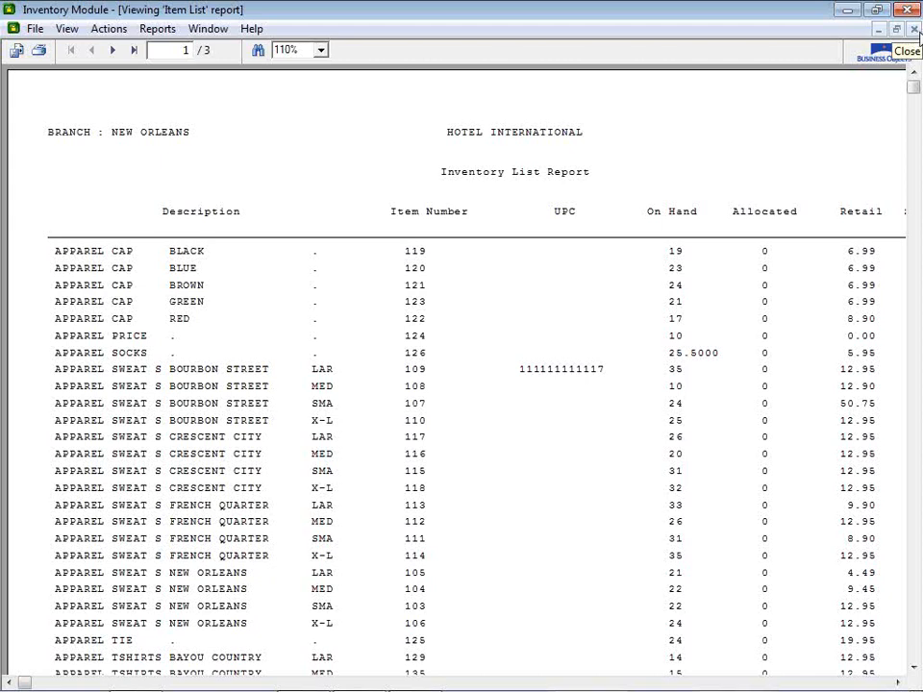
# View the grand total on the Item List report's last page, return to the first page, and close the preview
pyautogui.click(135, 51)
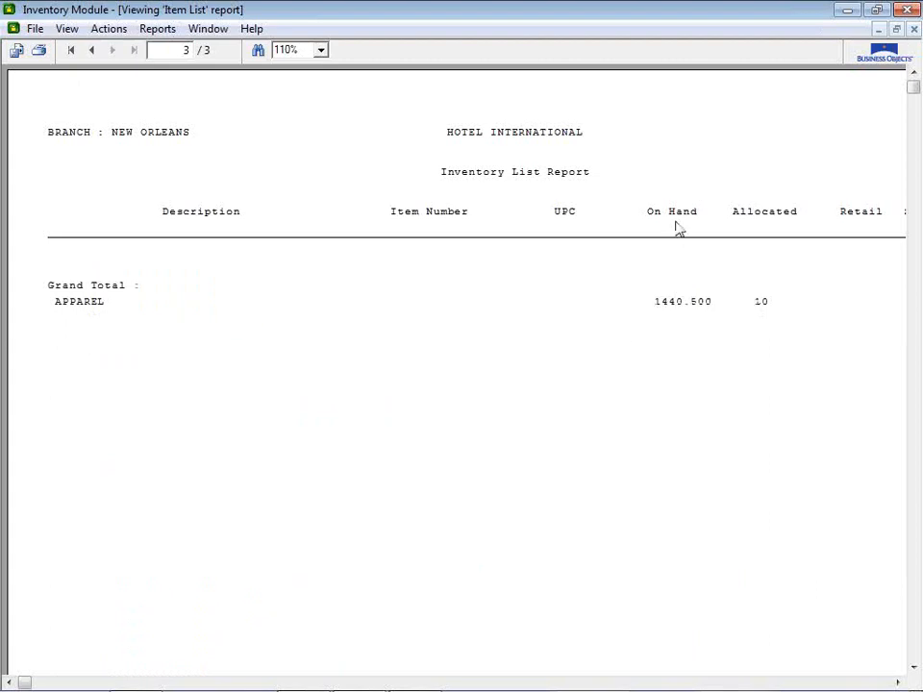
pyautogui.click(76, 53)
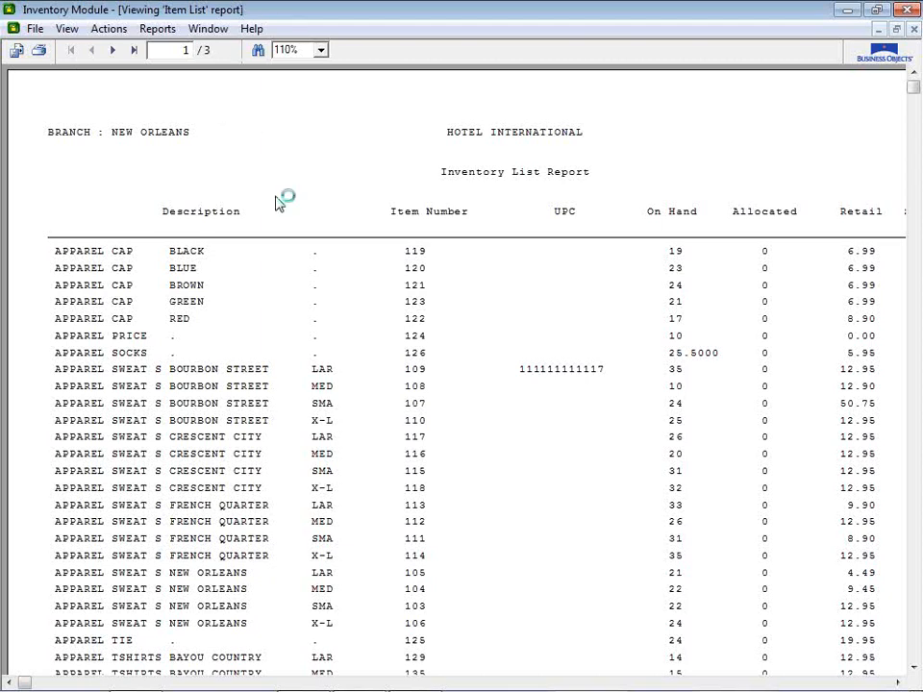
pyautogui.click(915, 29)
# Set the Item List report's description type range from A to ZZZ for APPAREL, and preview the report on screen
pyautogui.click(164, 241)
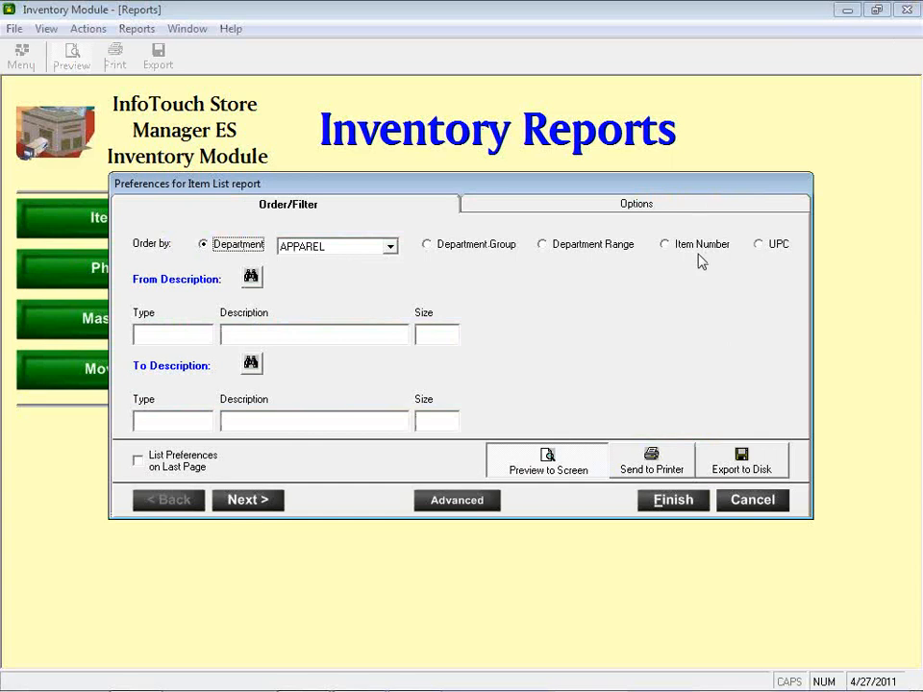
pyautogui.click(186, 331)
pyautogui.write('A')
pyautogui.press('Tab')
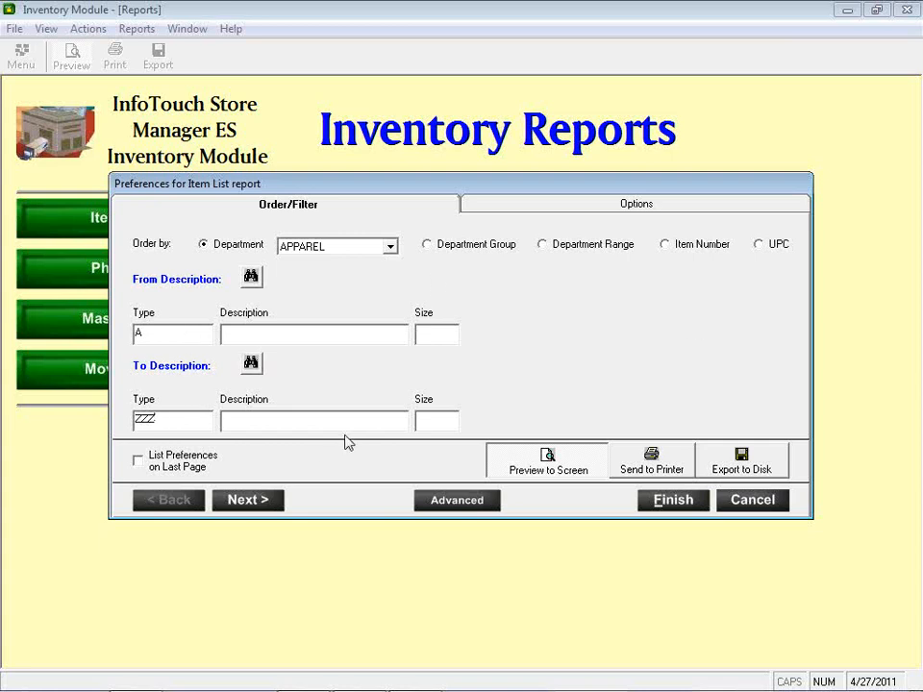
pyautogui.click(675, 504)
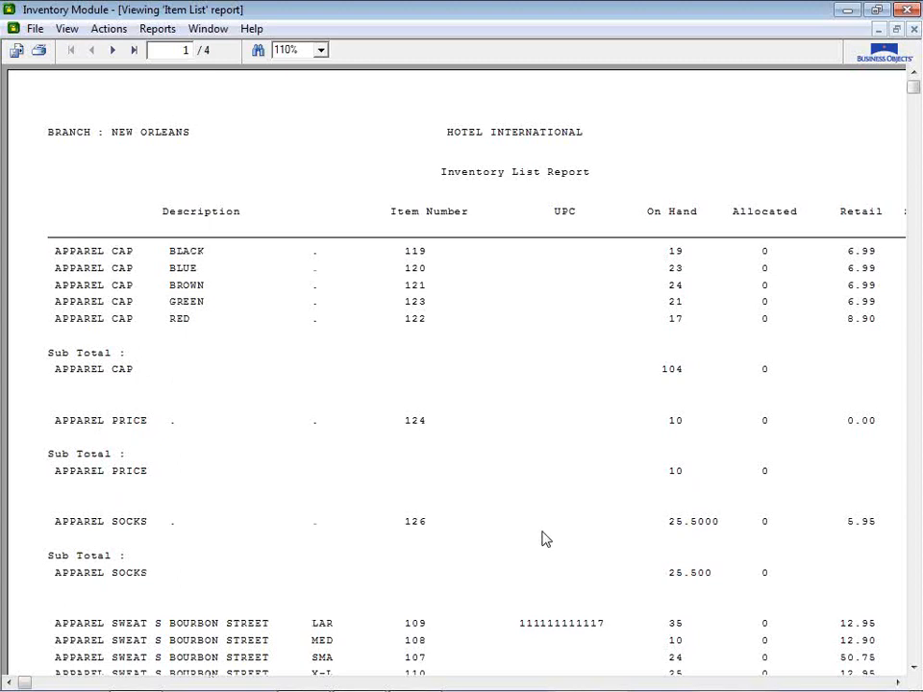
# Review the subtotals on pages 1 and 2 of the Item List preview, and recheck the report's preferences without running it
pyautogui.click(913, 668)
pyautogui.click(913, 668)
pyautogui.click(914, 669)
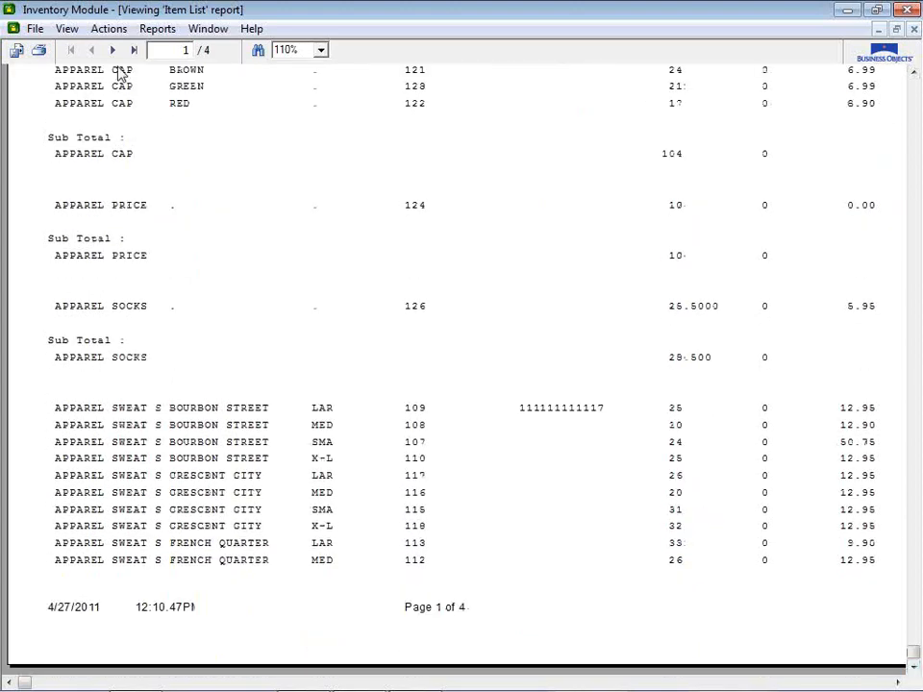
pyautogui.click(113, 50)
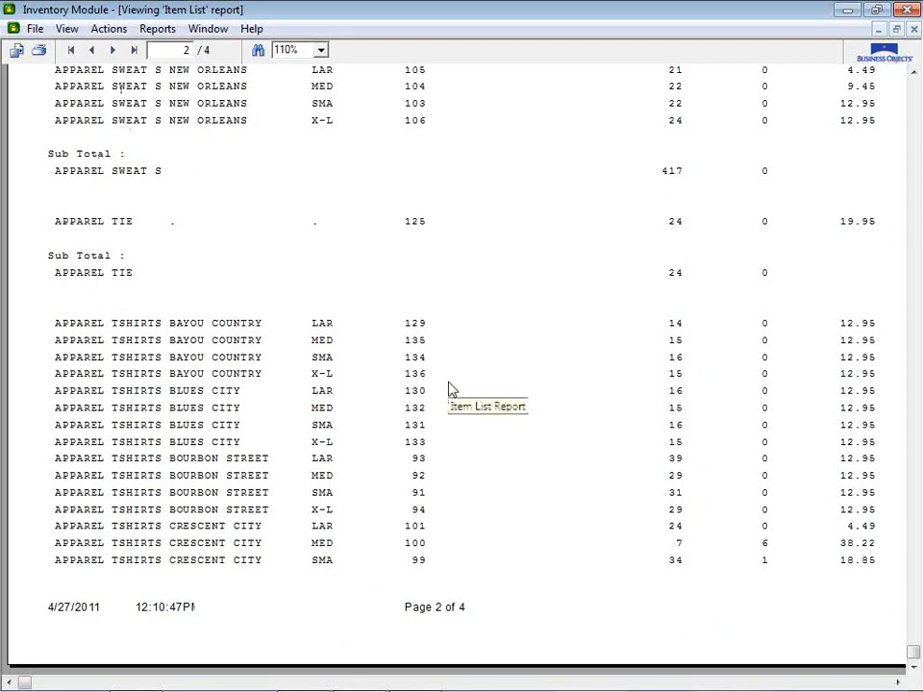
pyautogui.click(914, 29)
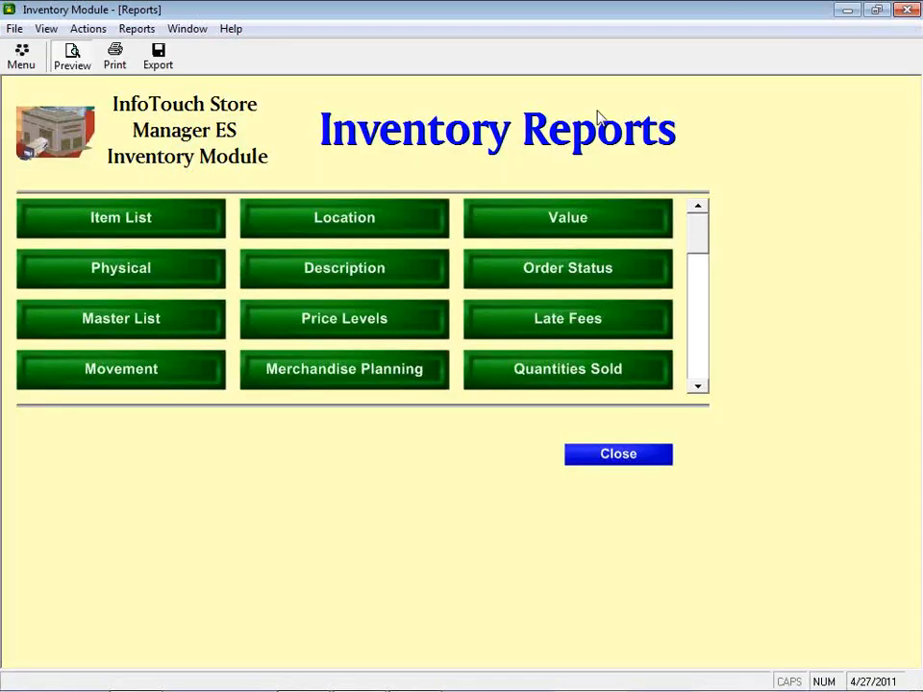
pyautogui.click(85, 210)
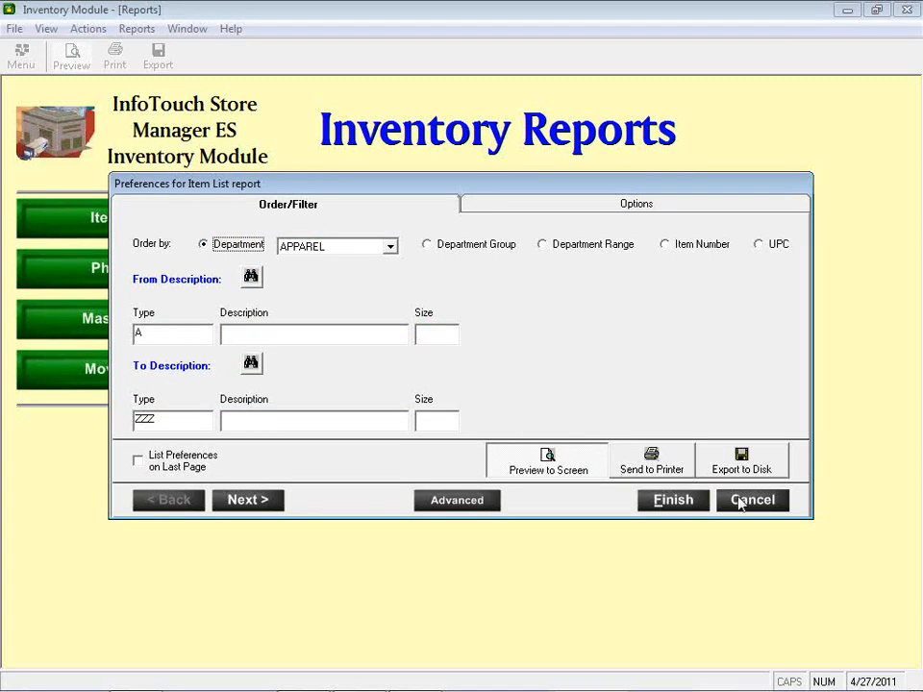
pyautogui.click(763, 508)
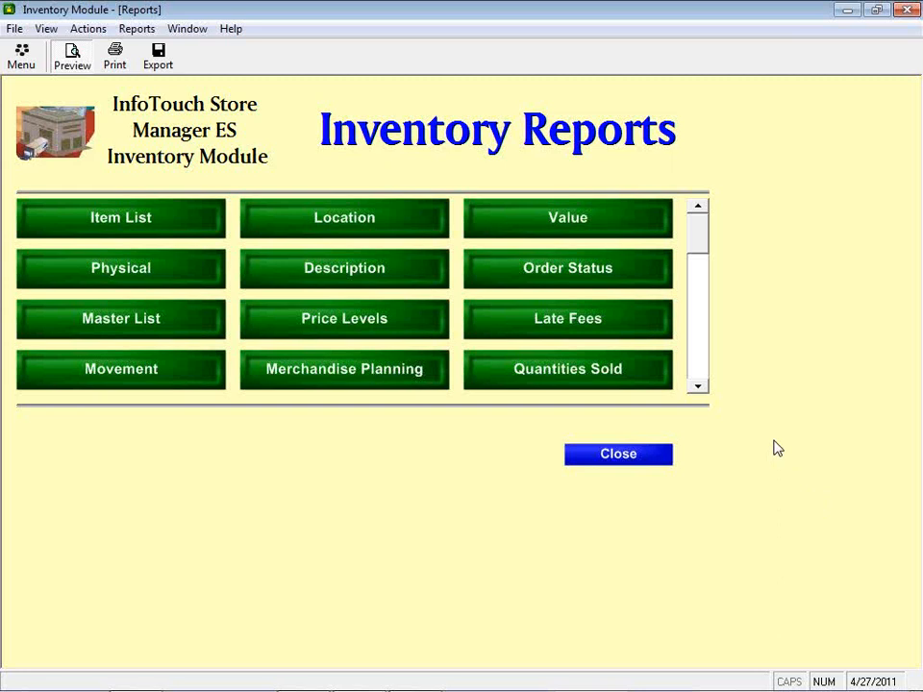
# Preview the Location report ordered by item number, view its columns across the full page width, and close it
pyautogui.click(377, 225)
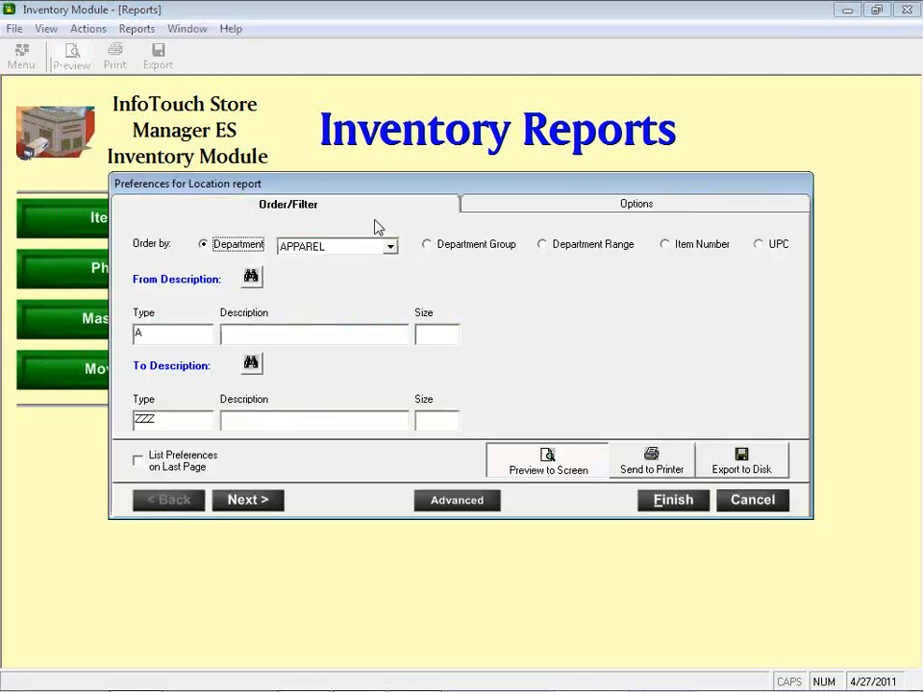
pyautogui.click(709, 246)
pyautogui.click(672, 499)
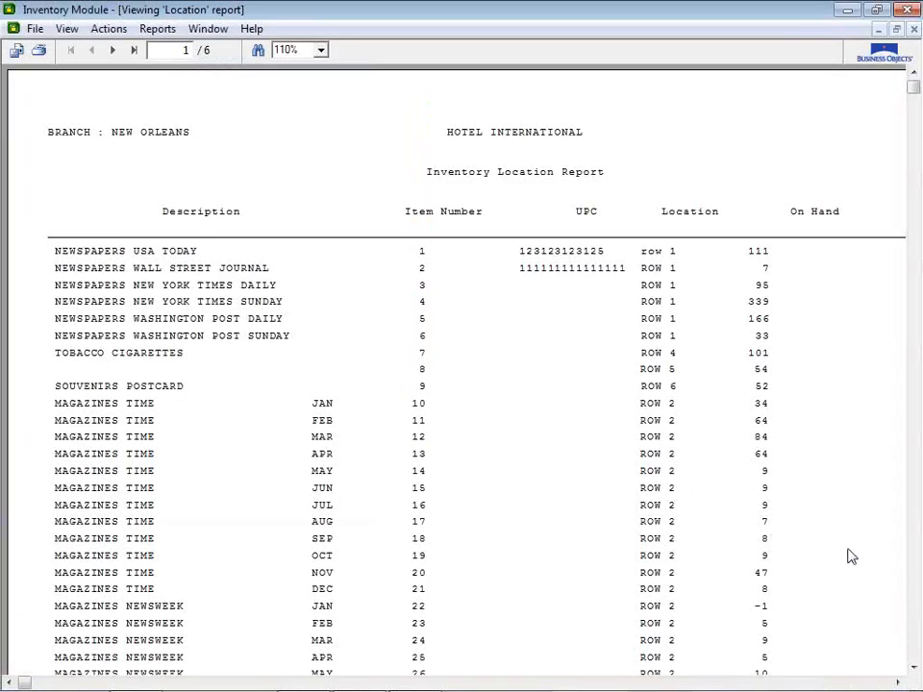
pyautogui.moveTo(894, 685)
pyautogui.click(898, 683)
pyautogui.click(898, 684)
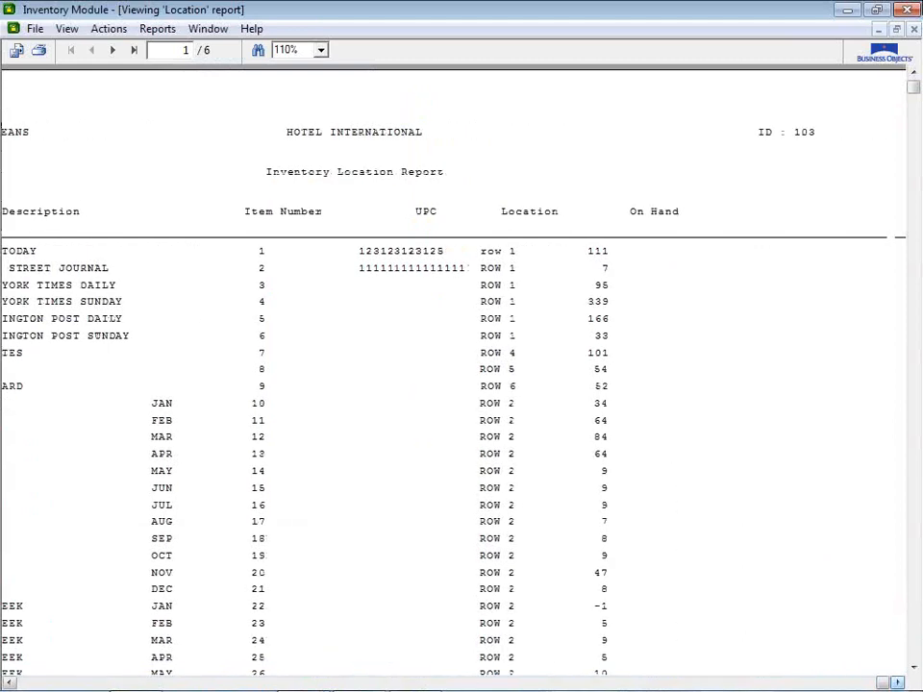
pyautogui.click(915, 30)
# Preview the Value report ordered by item number, and view its cost and retail columns through Extended Retail
pyautogui.click(530, 232)
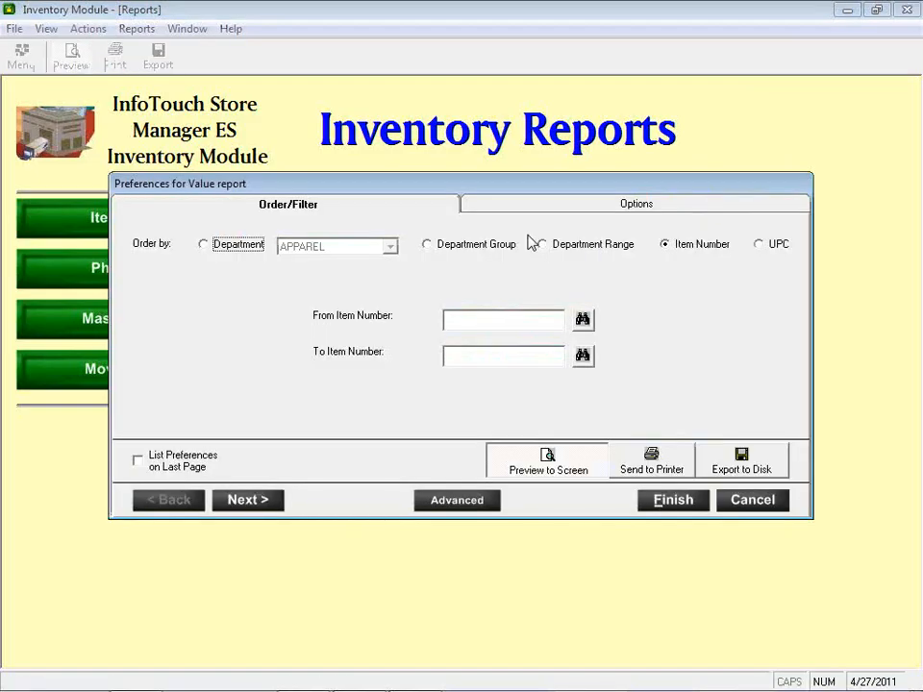
pyautogui.click(673, 501)
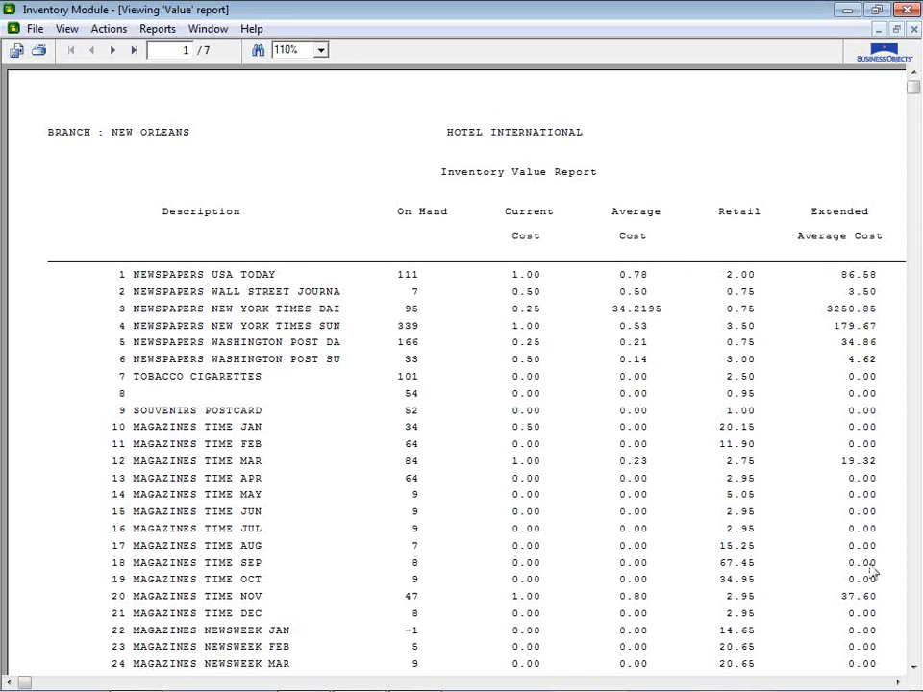
pyautogui.moveTo(907, 685)
pyautogui.click(901, 683)
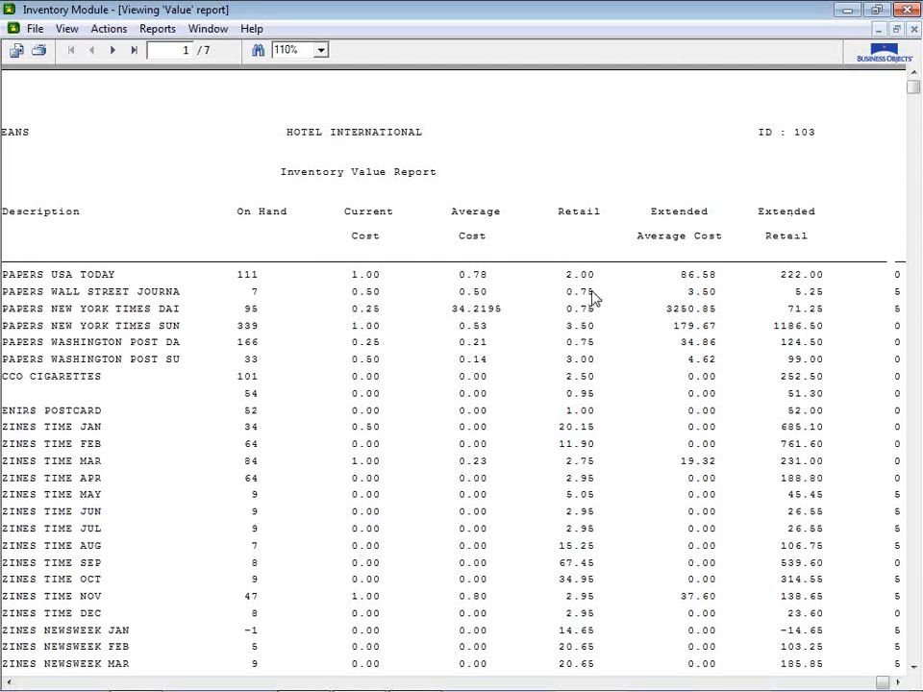
pyautogui.hscroll(-3, 593, 300)
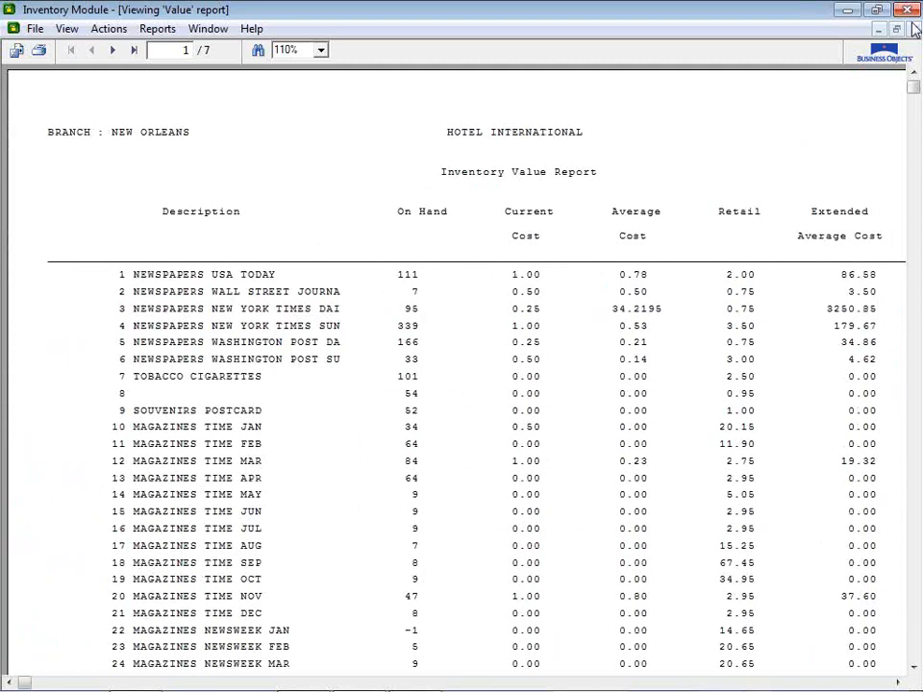
# Review the grand totals on the last page of the Value report, and close the preview
pyautogui.click(135, 54)
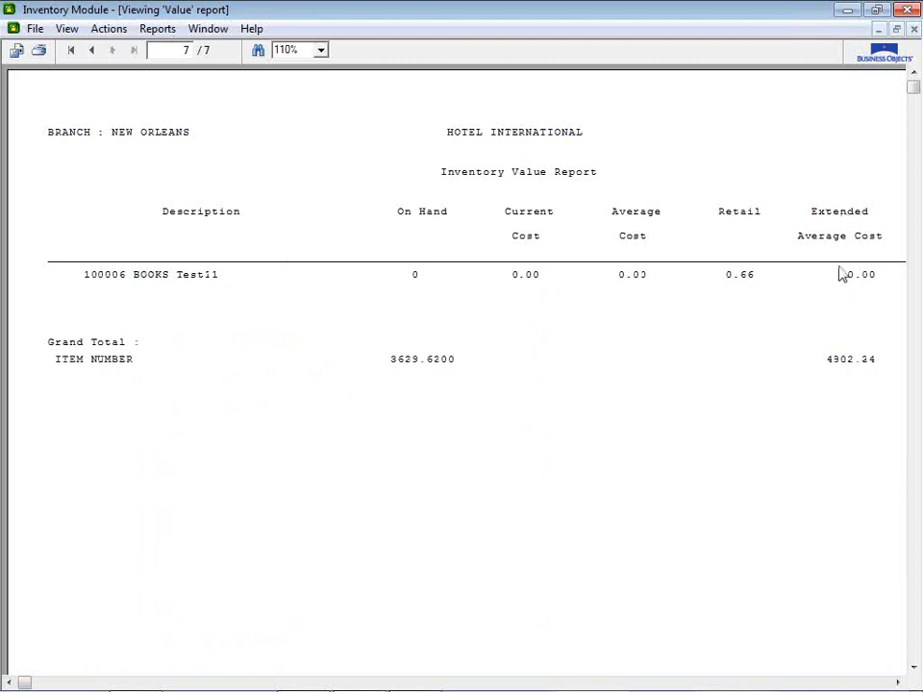
pyautogui.hscroll(3, 841, 275)
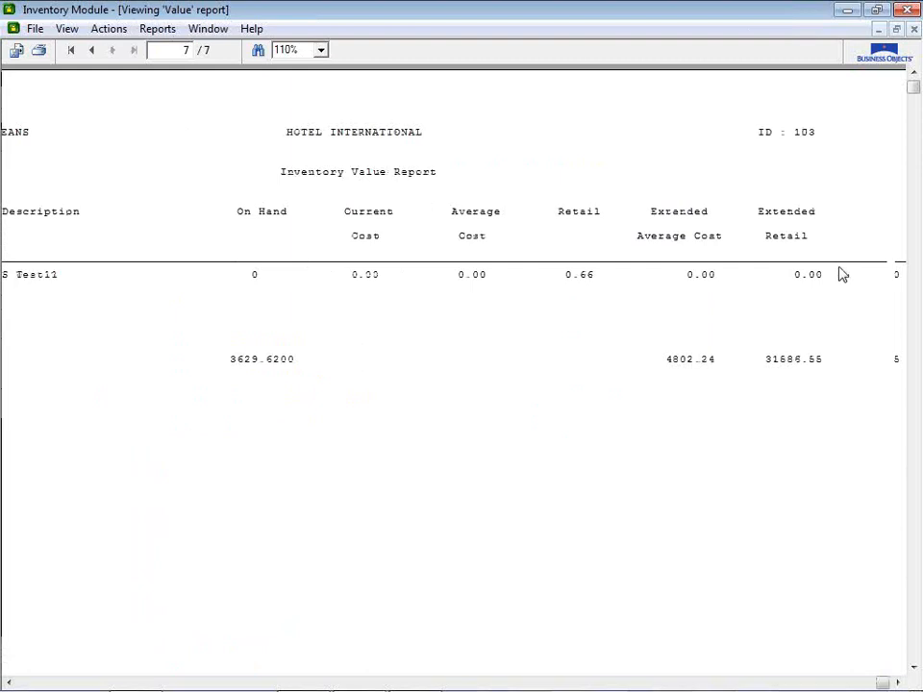
pyautogui.hscroll(-2, 842, 275)
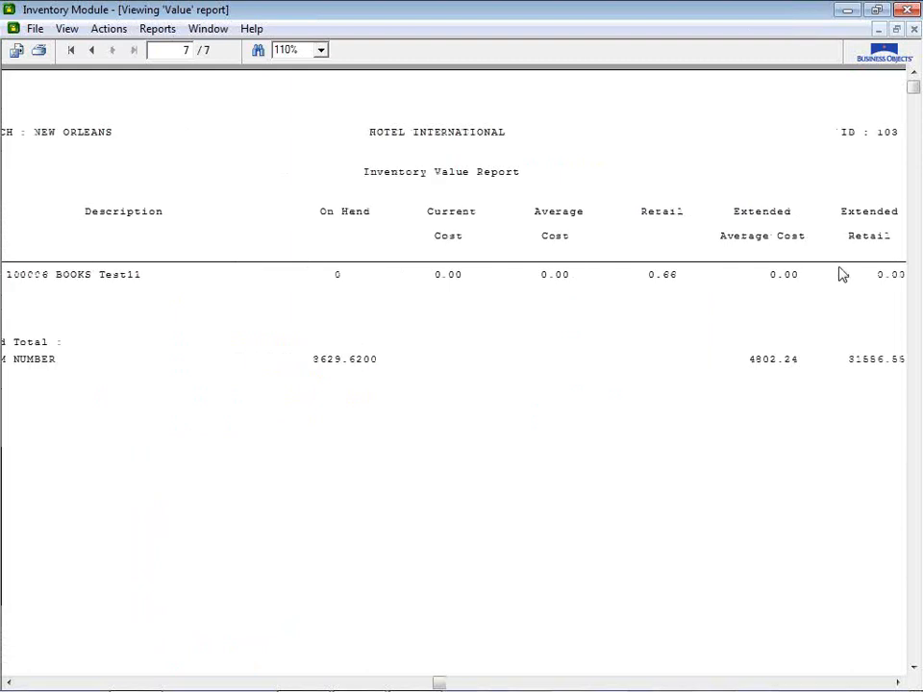
pyautogui.hscroll(-2, 841, 275)
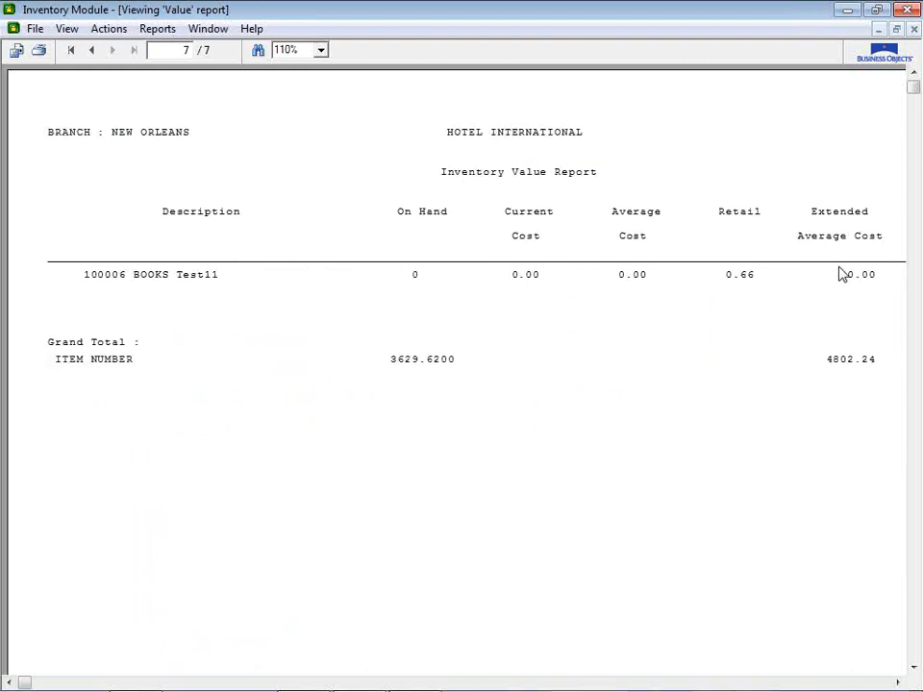
pyautogui.click(915, 30)
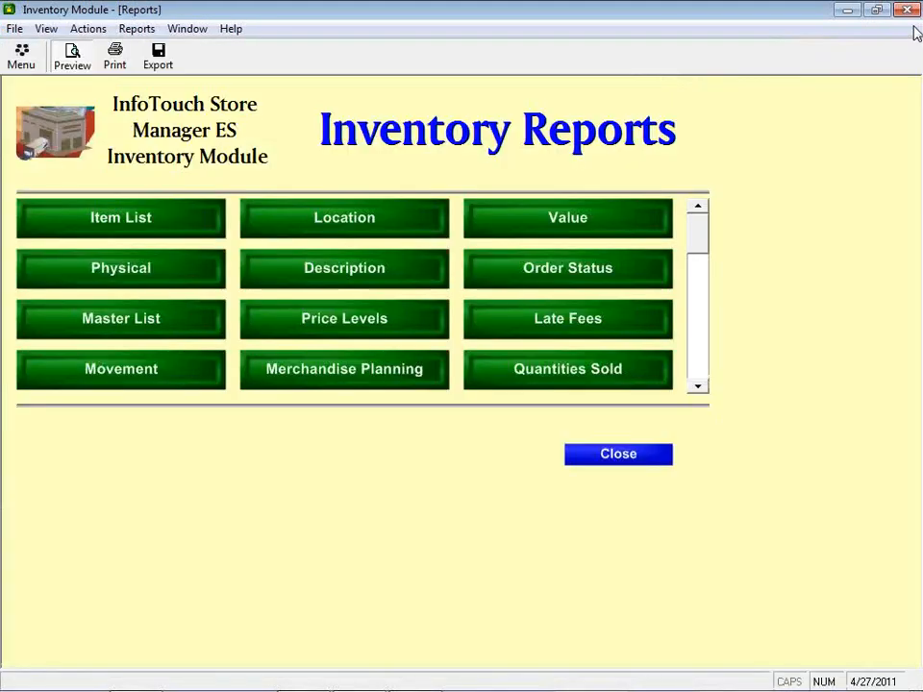
# Switch the Value report options to Summary report and generate it as a screen preview
pyautogui.click(611, 228)
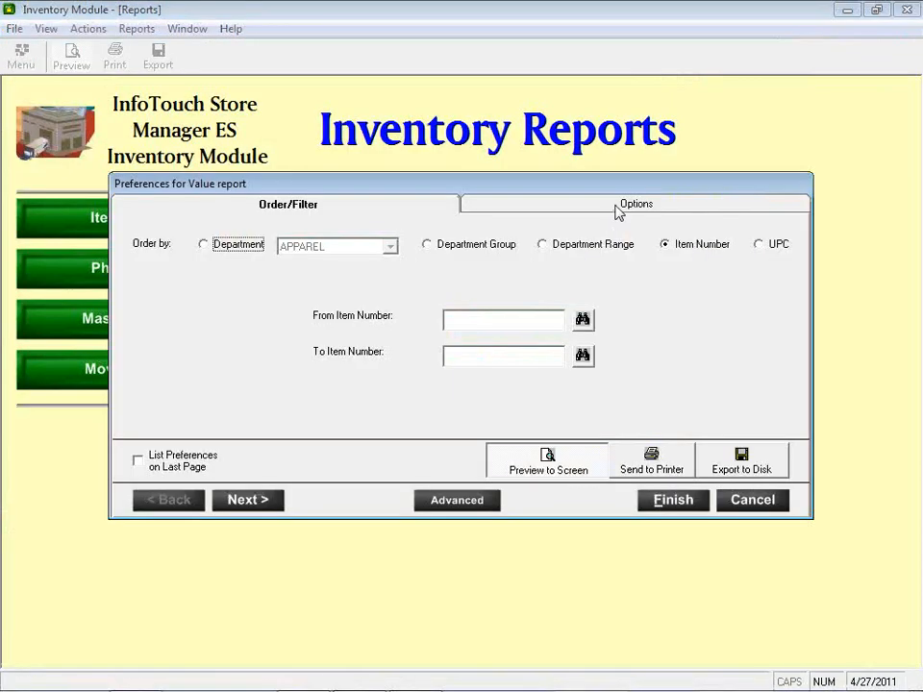
pyautogui.click(617, 211)
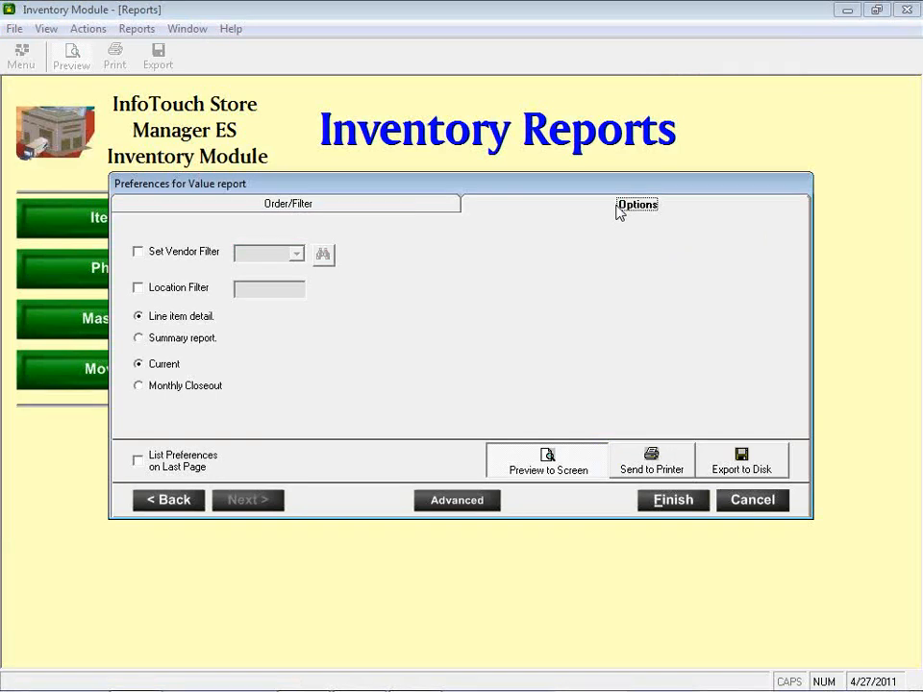
pyautogui.click(160, 342)
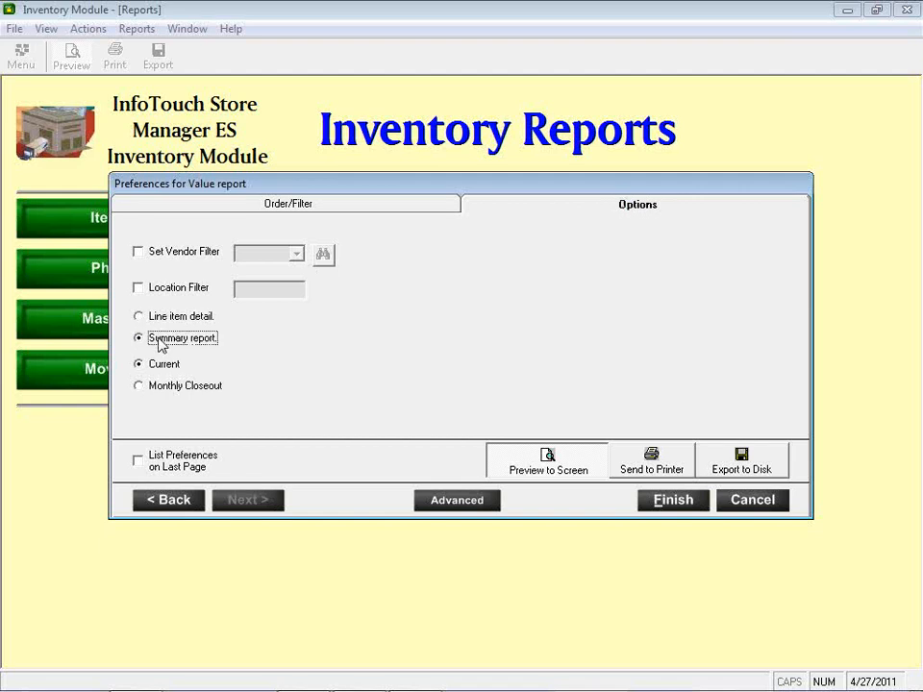
pyautogui.click(657, 504)
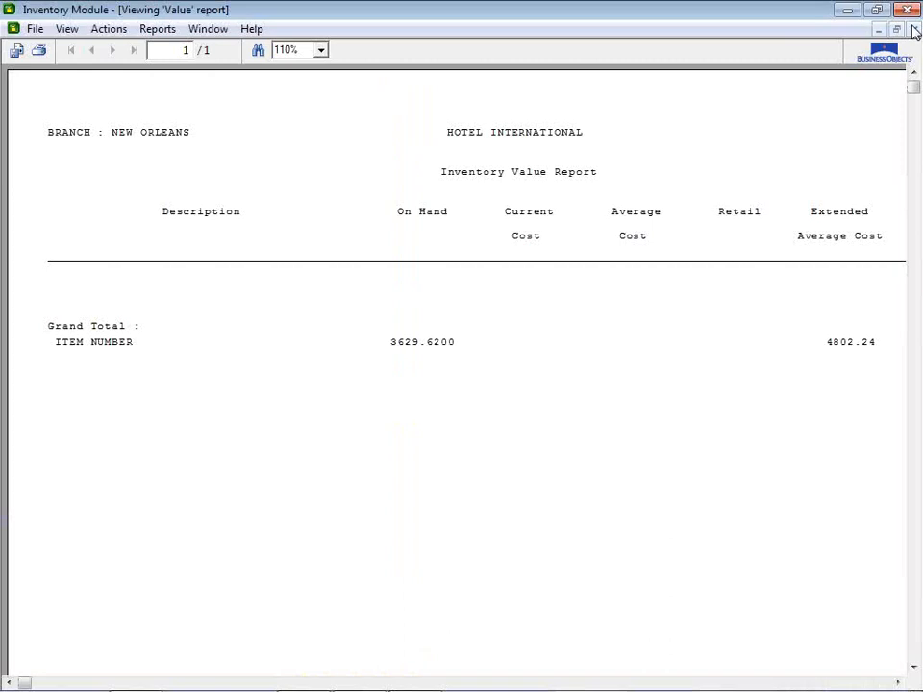
# View the summary Value report's totals through the Extended Retail column, and close the preview
pyautogui.press('Right')
pyautogui.press('Right')
pyautogui.press('Right')
pyautogui.press('Right')
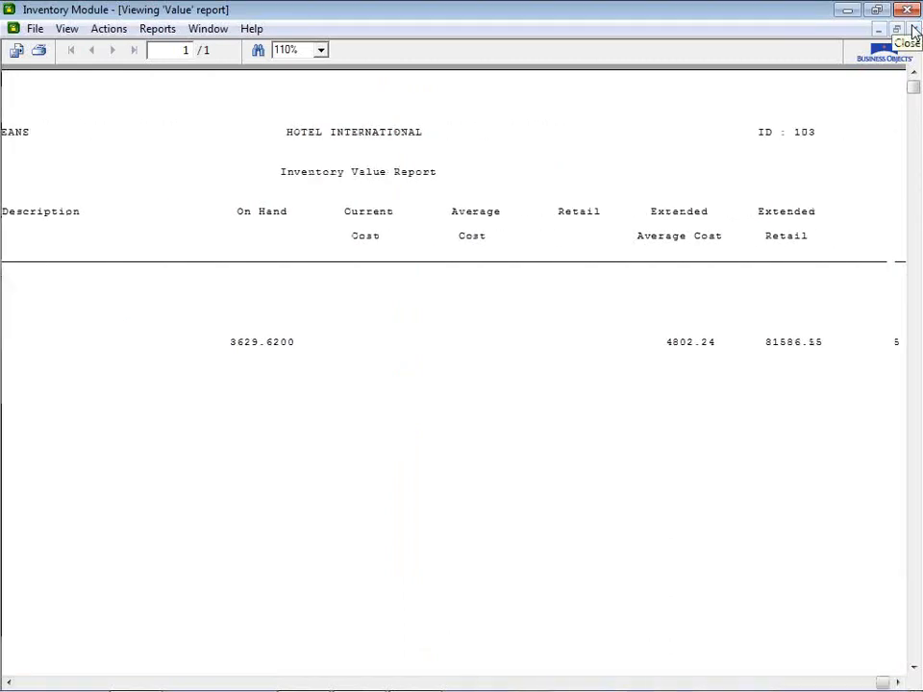
pyautogui.click(912, 30)
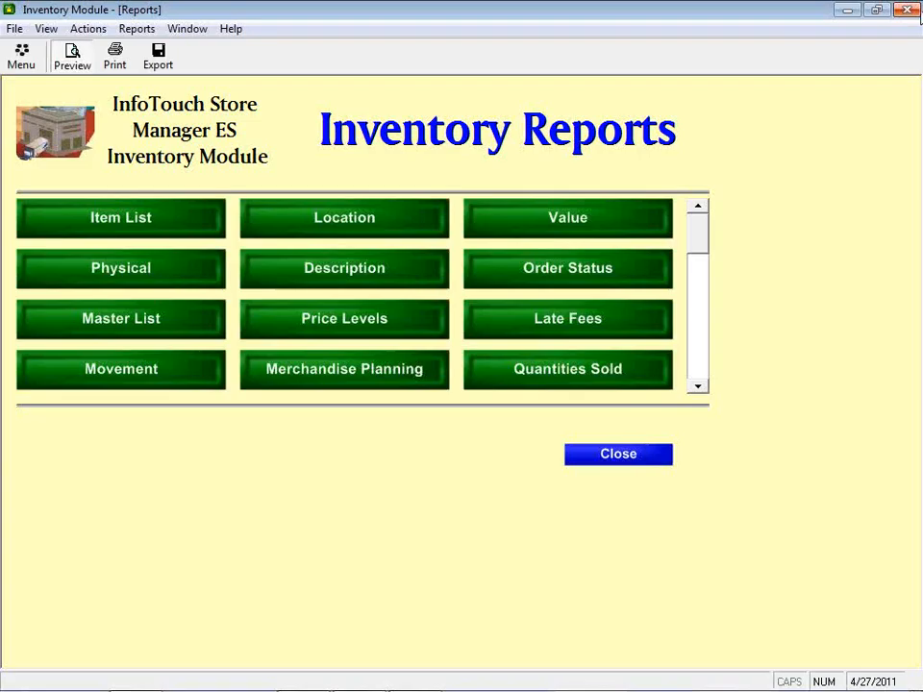
# Set the Value report to line item detail and Monthly Closeout, and check the available closeout dates, keeping 07/03/04 13:47
pyautogui.click(538, 207)
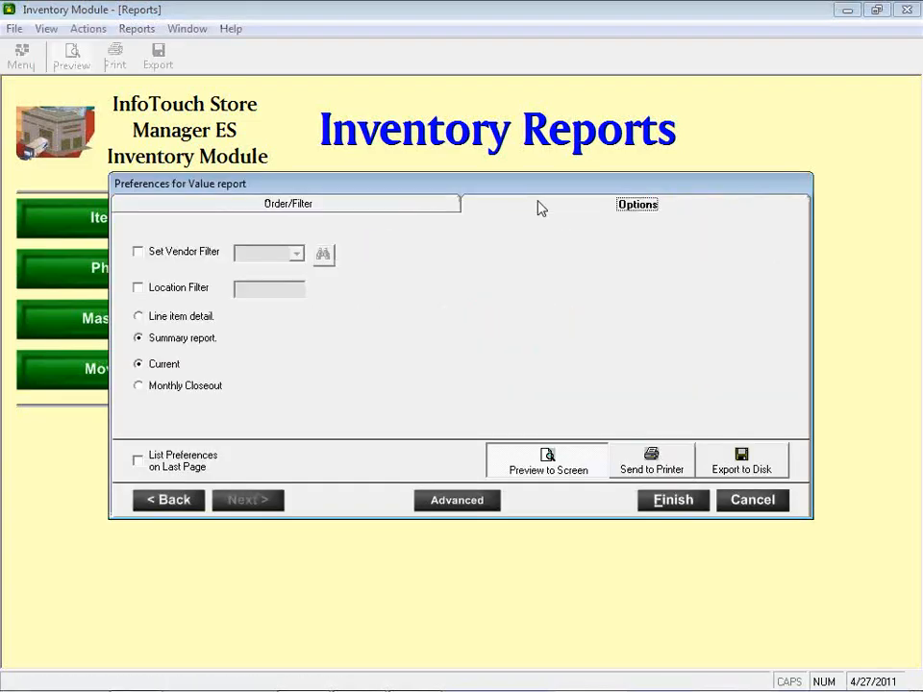
pyautogui.click(138, 316)
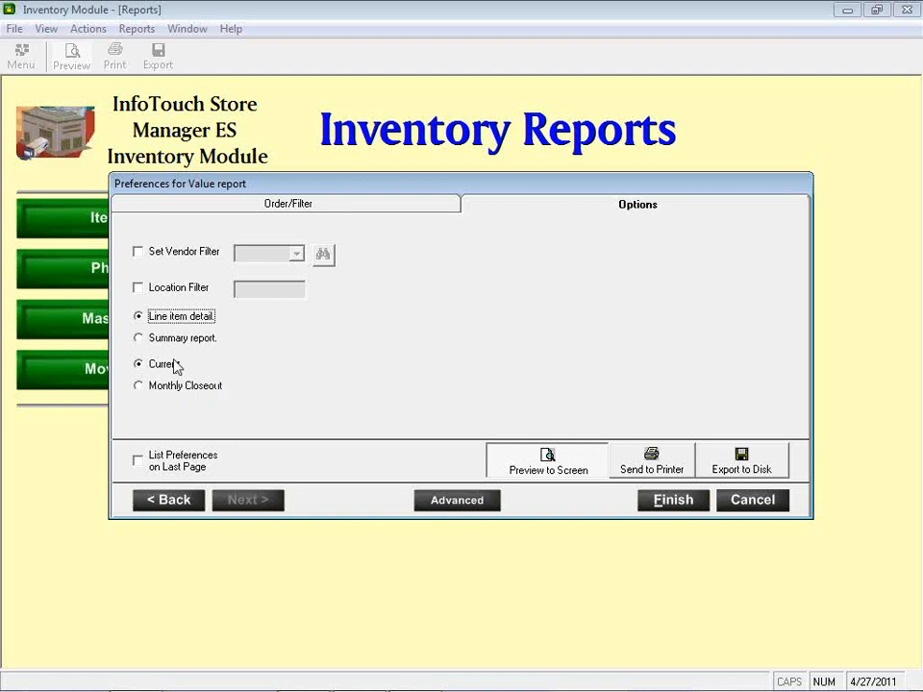
pyautogui.click(179, 389)
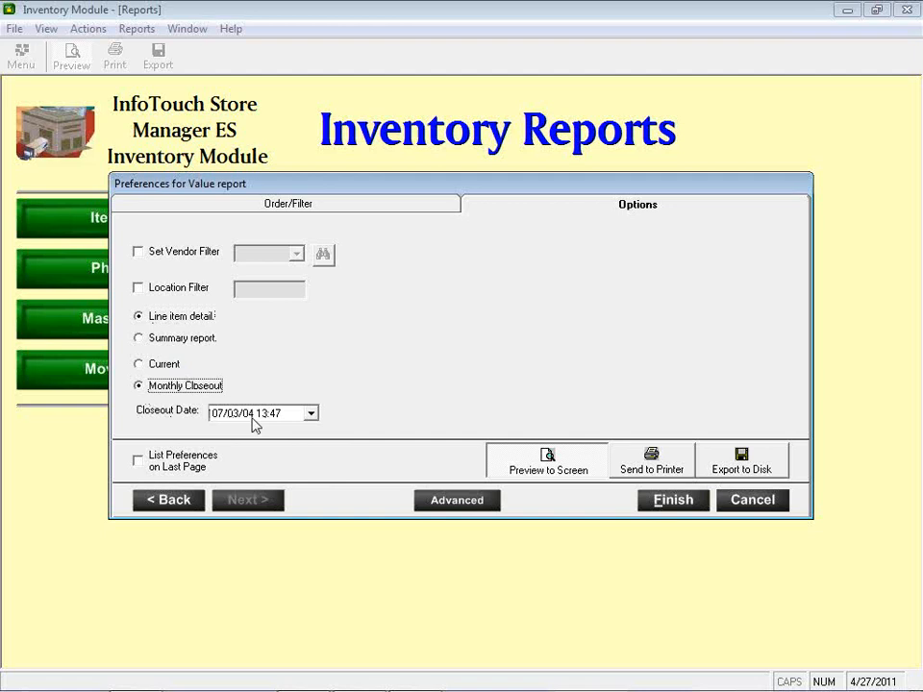
pyautogui.click(311, 413)
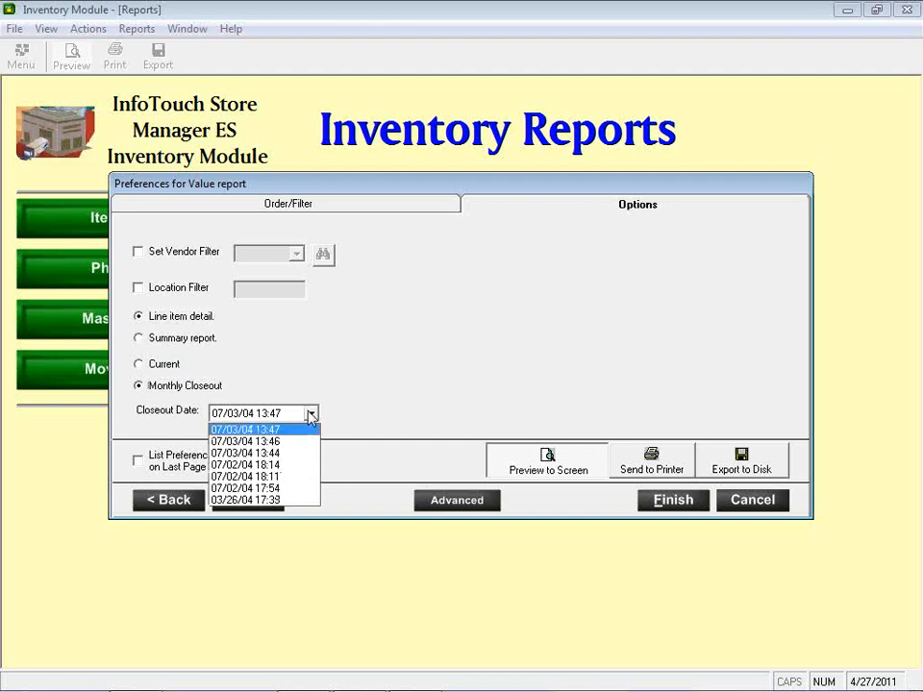
pyautogui.click(311, 414)
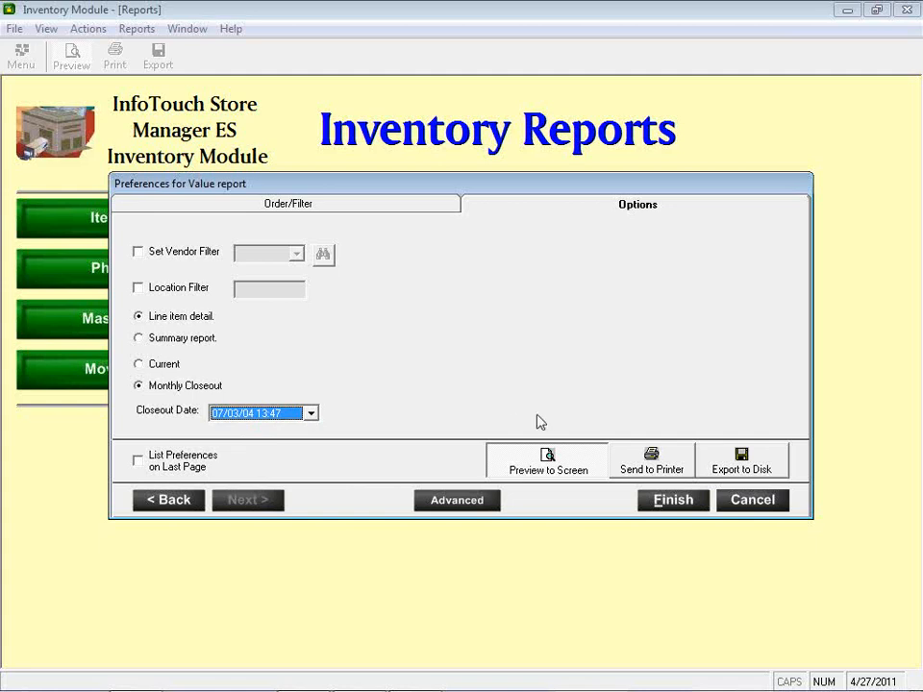
# Dismiss the Value report preferences, and preview the Physical report ordered by item number across to its Physical column
pyautogui.click(743, 508)
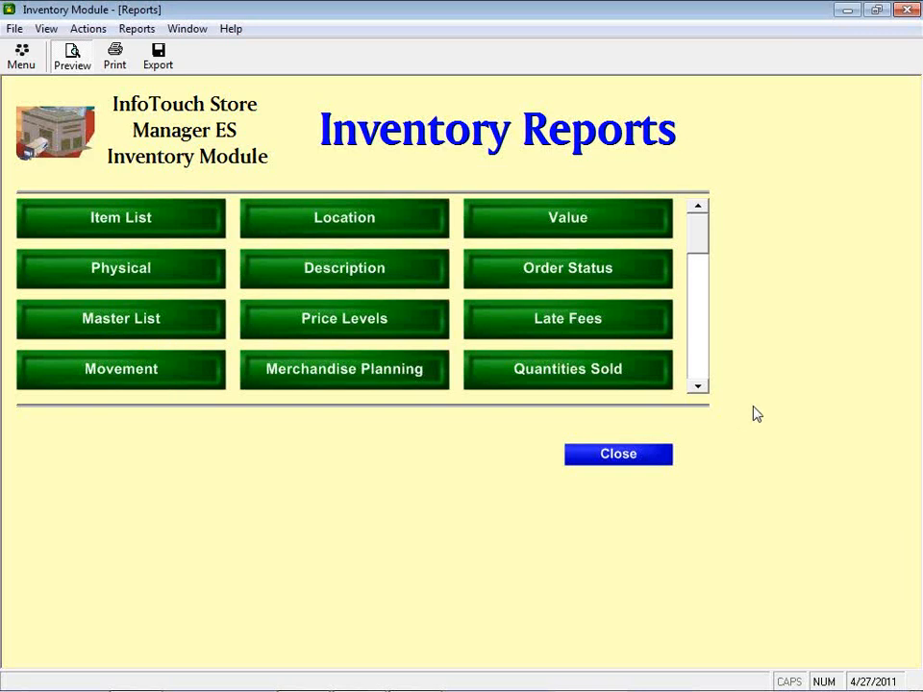
pyautogui.click(117, 273)
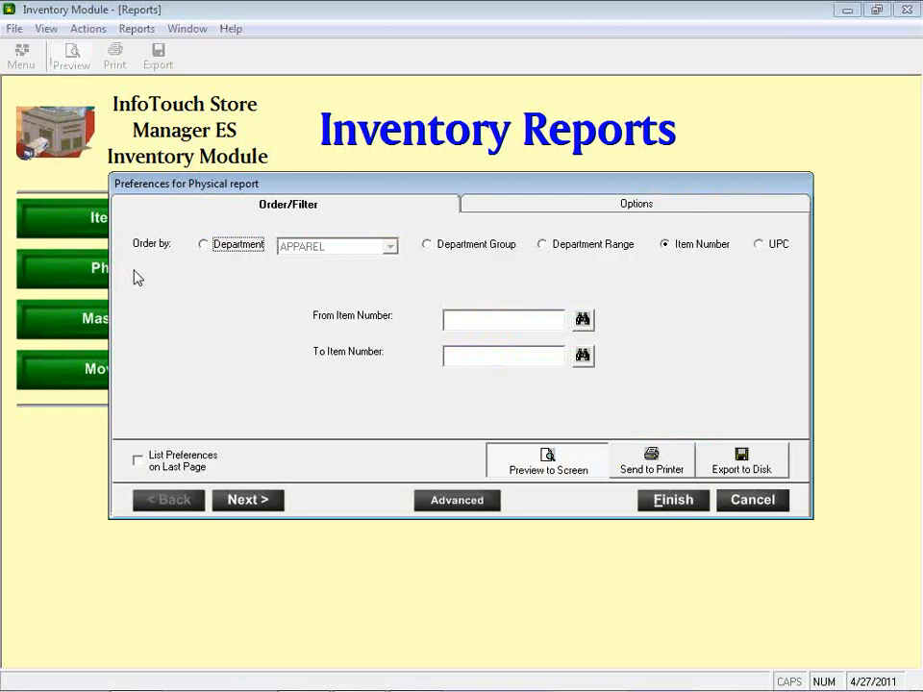
pyautogui.click(657, 502)
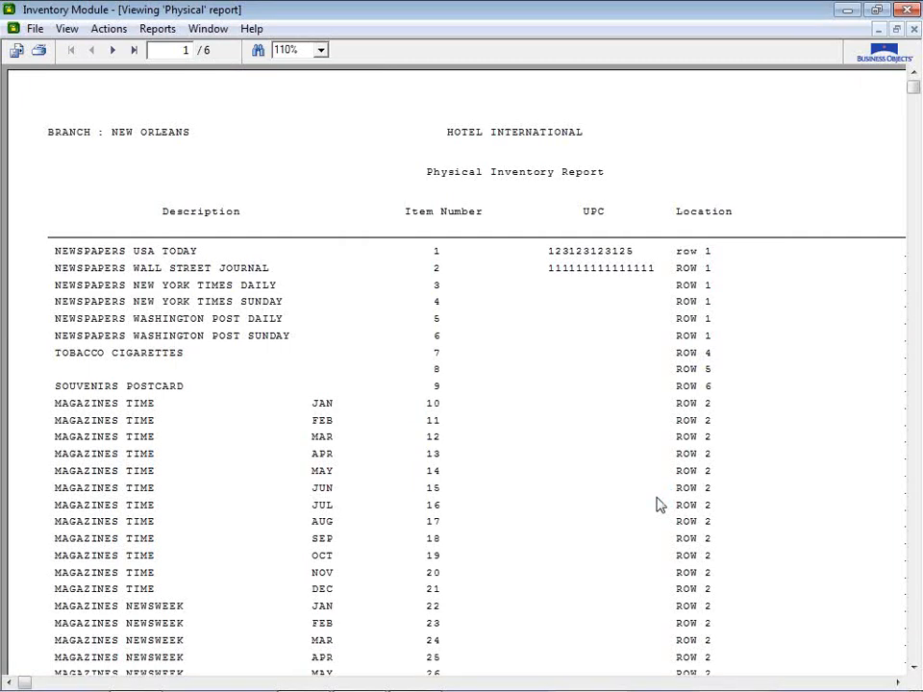
pyautogui.hscroll(3, 660, 505)
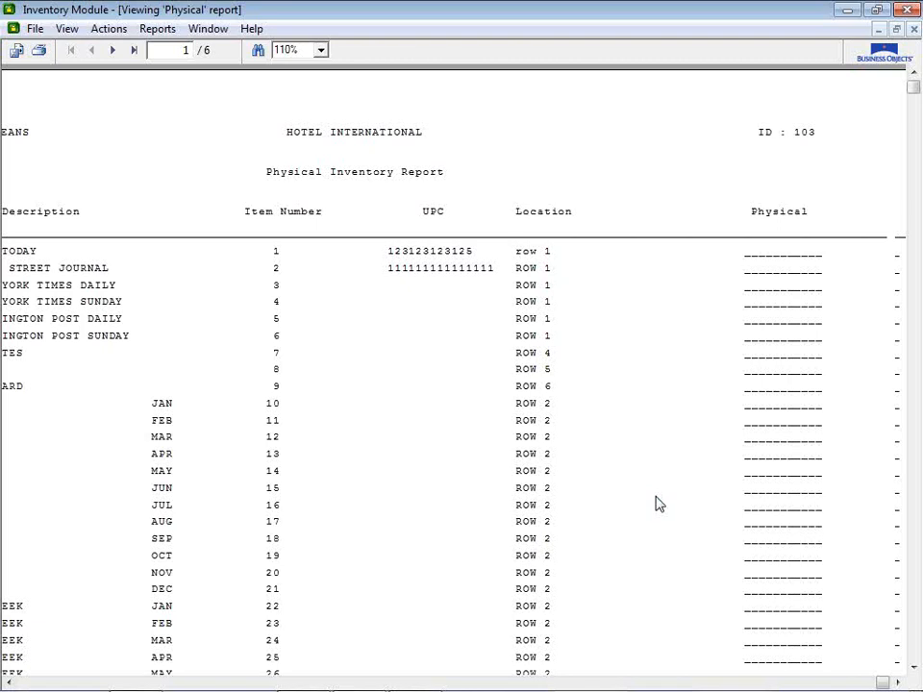
pyautogui.click(913, 28)
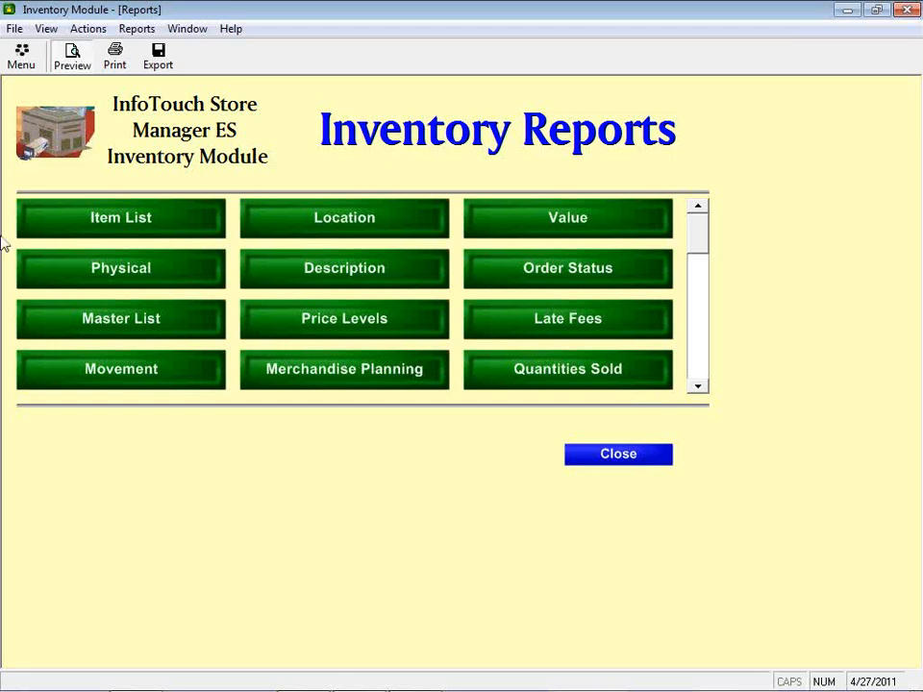
# Preview the Physical report filtered to location row 1, and close the preview
pyautogui.click(75, 278)
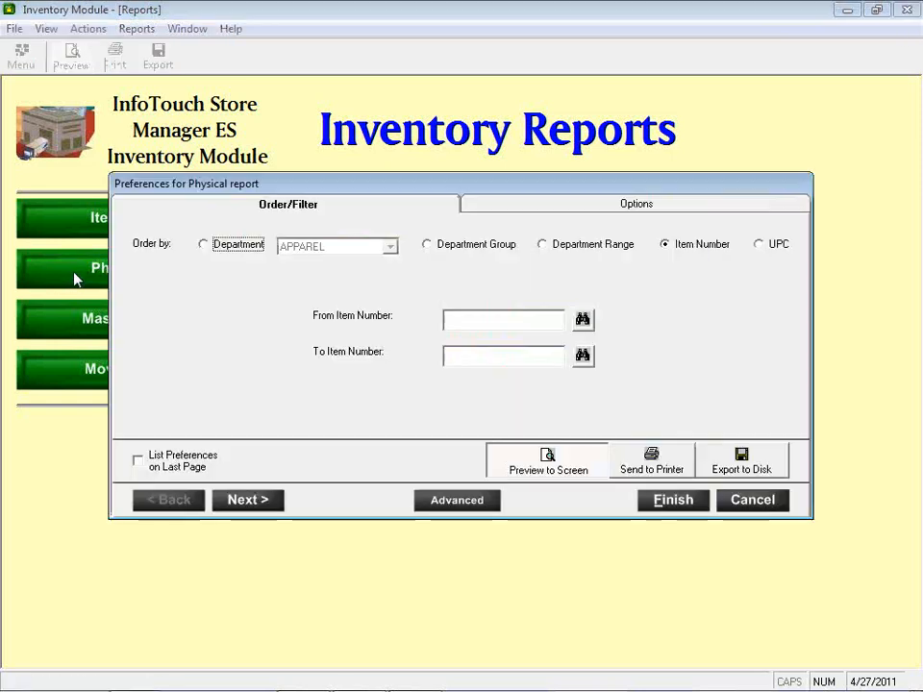
pyautogui.click(563, 207)
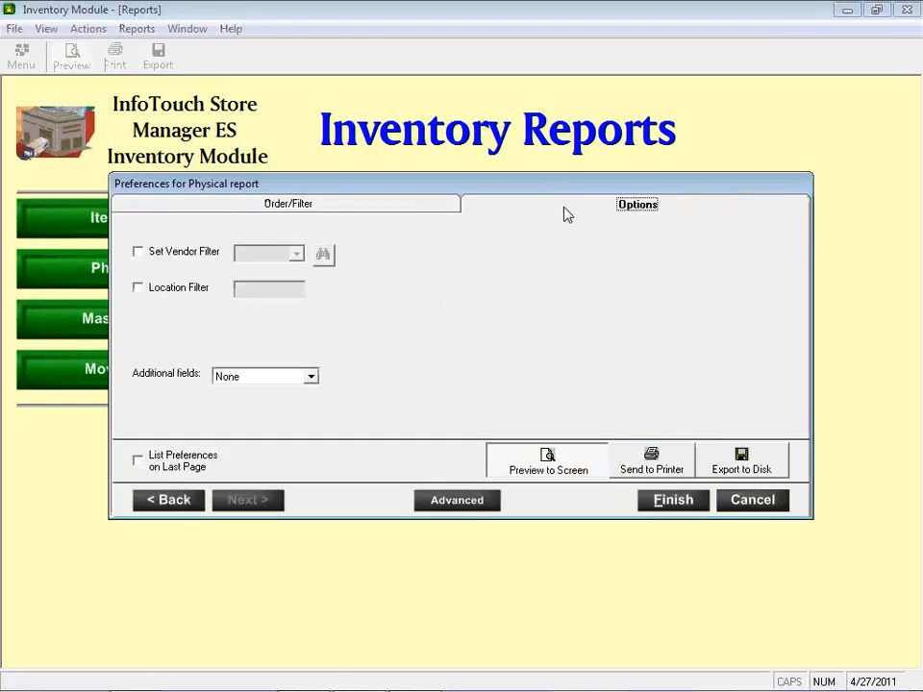
pyautogui.click(152, 289)
pyautogui.write('row 1')
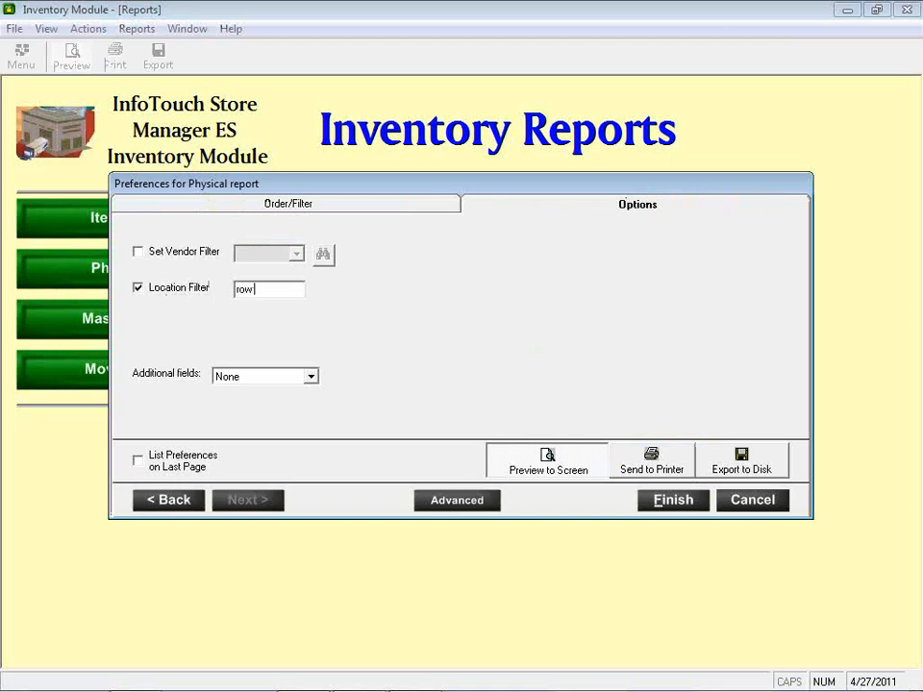
pyautogui.click(673, 500)
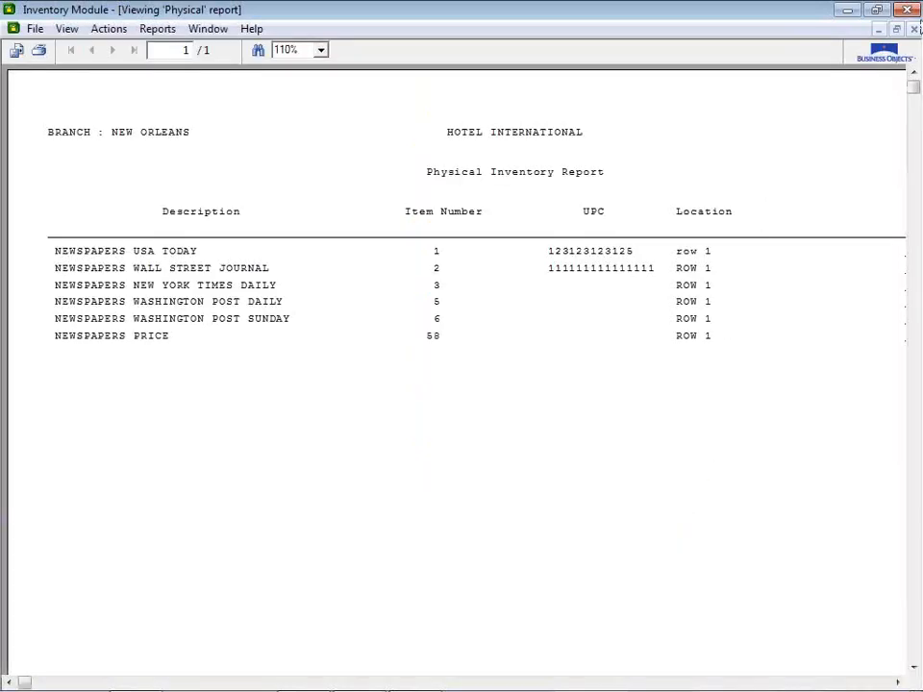
pyautogui.click(914, 29)
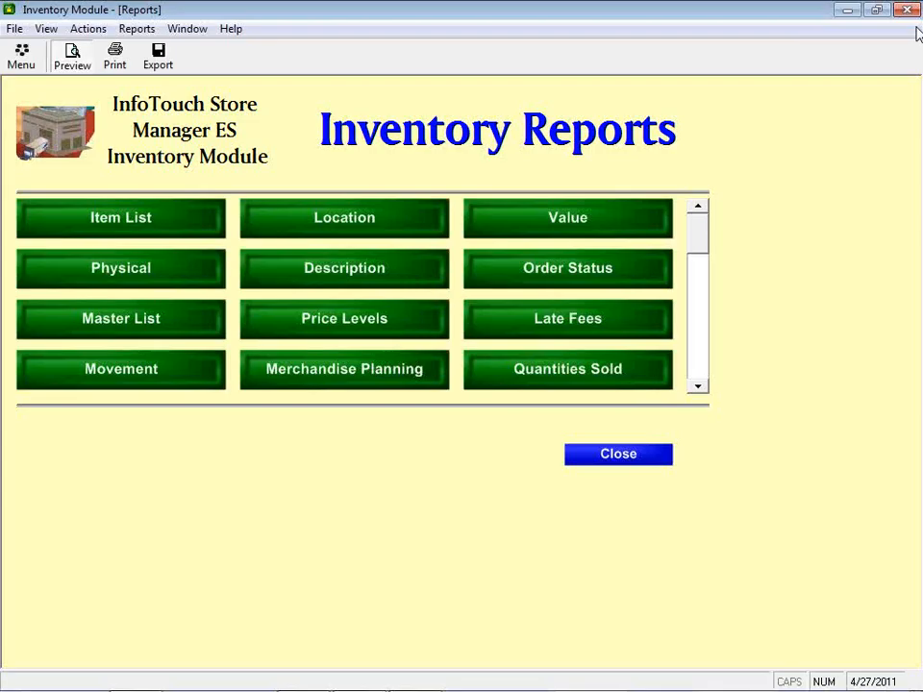
# Generate the Description report as a screen preview without a vendor or location filter
pyautogui.click(284, 277)
pyautogui.click(526, 202)
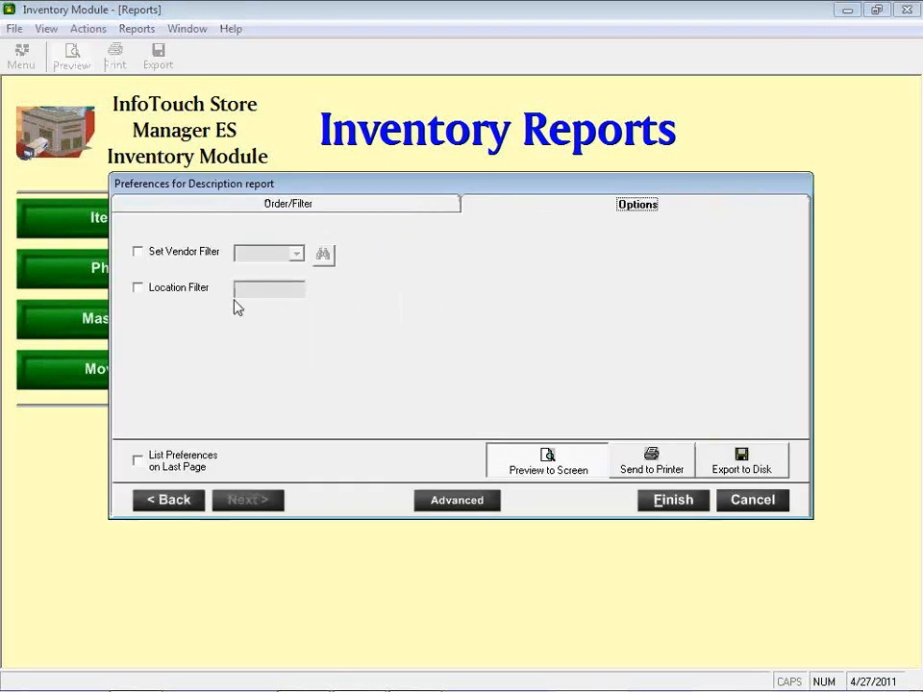
pyautogui.click(660, 500)
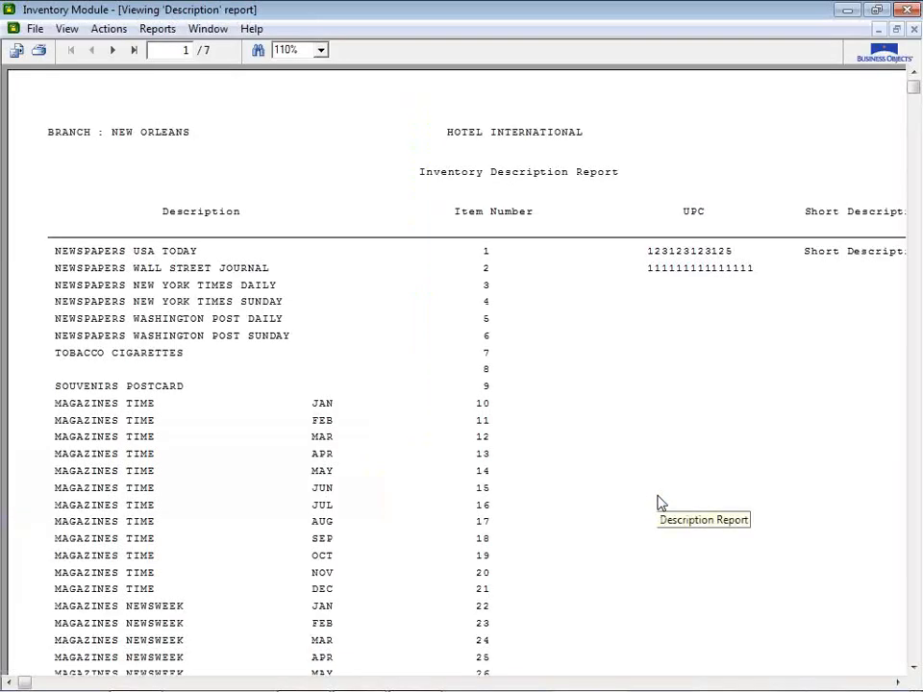
# Review the Description report's columns and its items with alternate keys through page 3, and close the preview
pyautogui.press('Right')
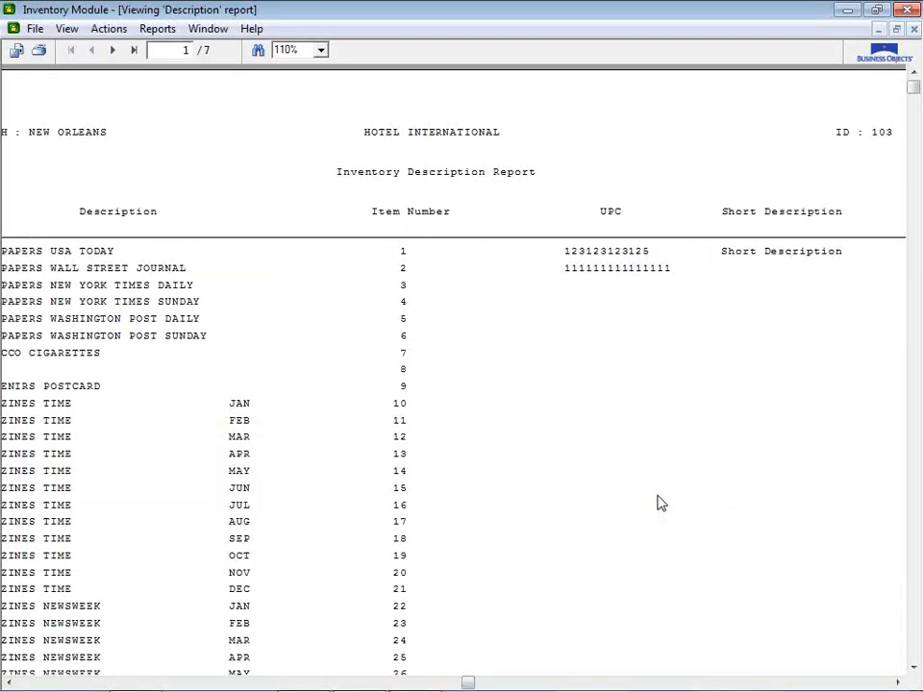
pyautogui.press('Right')
pyautogui.press('Left')
pyautogui.press('Left')
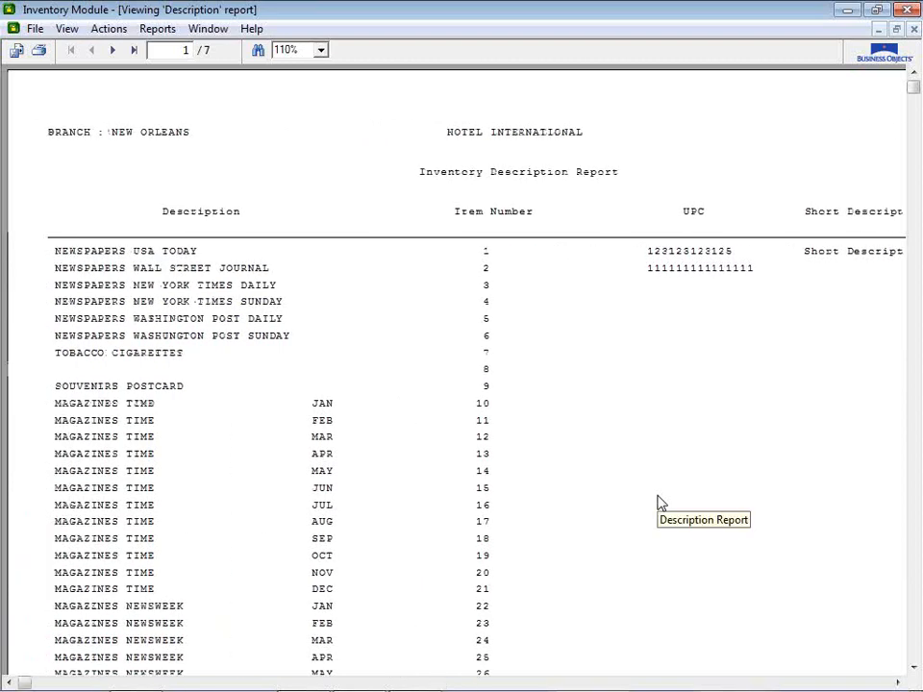
pyautogui.scroll(-3, 659, 502)
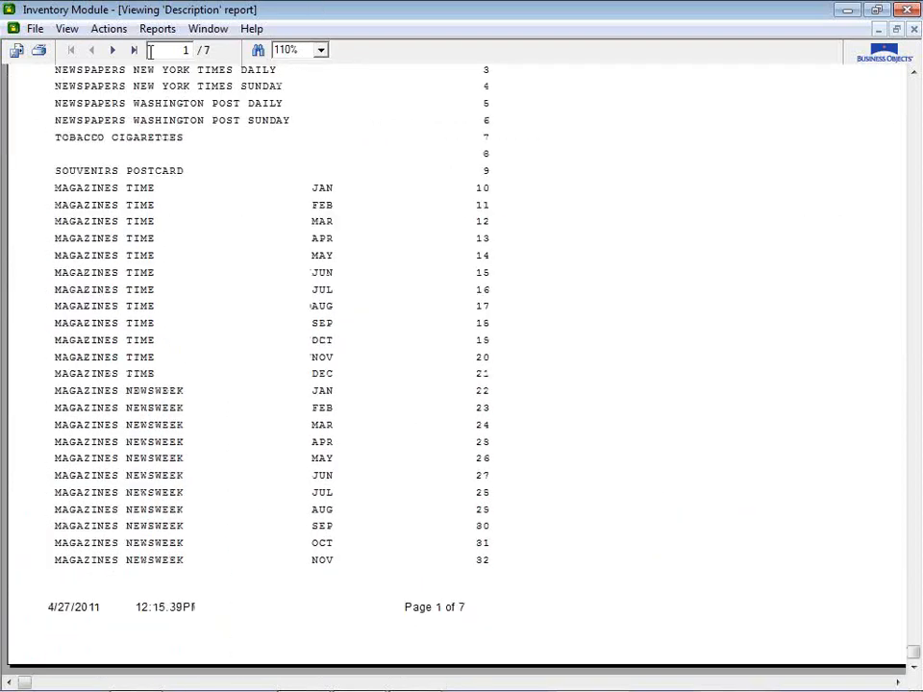
pyautogui.click(112, 50)
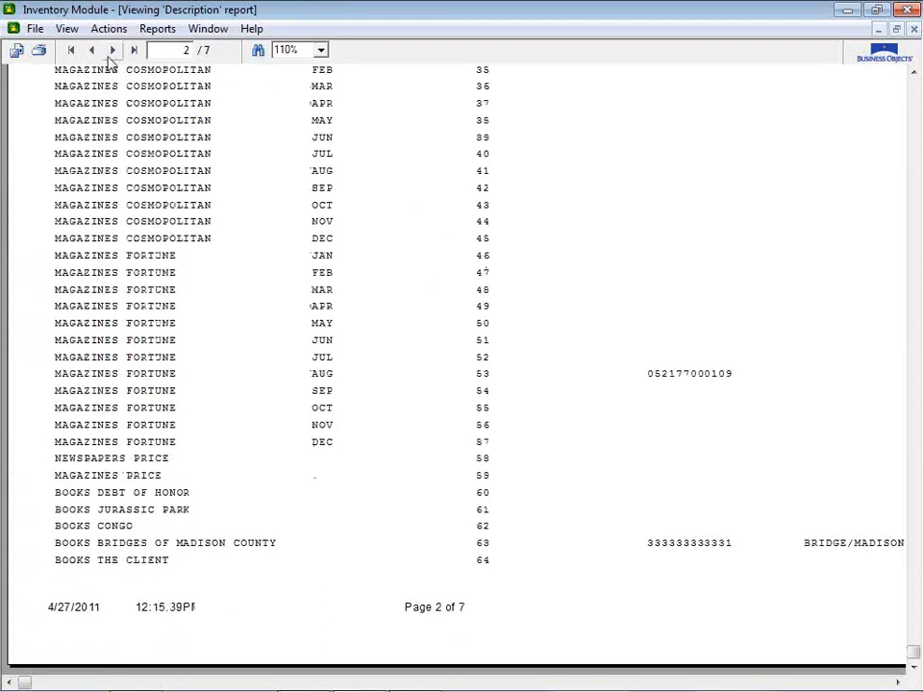
pyautogui.click(112, 52)
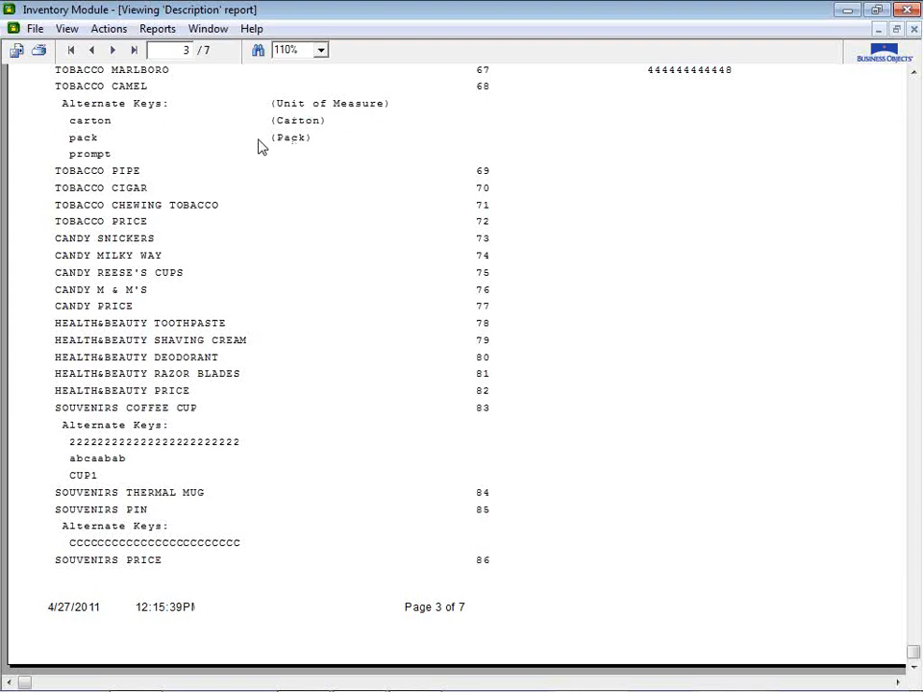
pyautogui.click(914, 28)
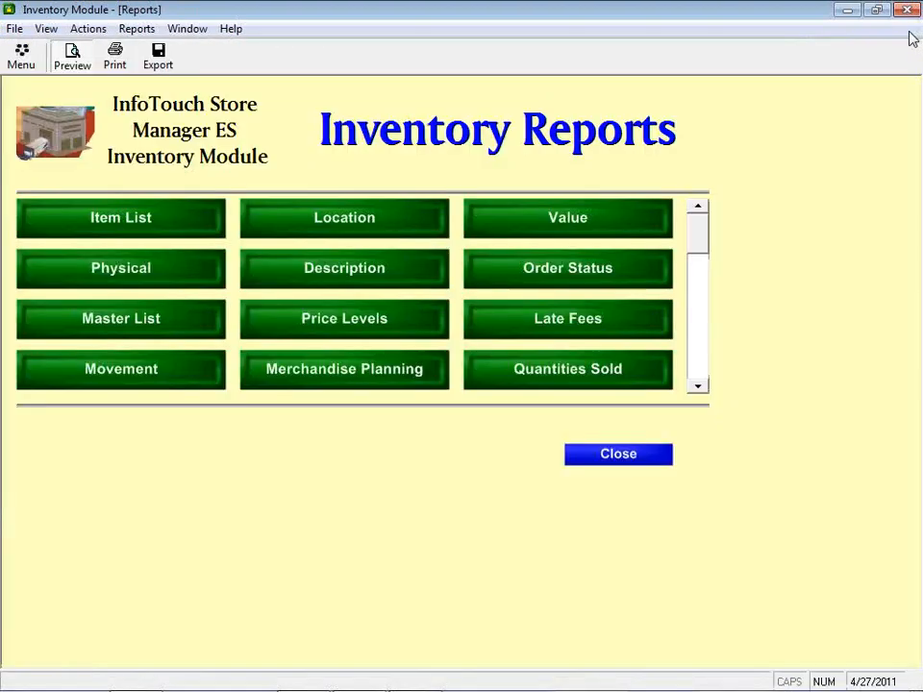
# Preview the Order Status report ordered by item number, view it across to the Actual Order column, and close it
pyautogui.click(561, 279)
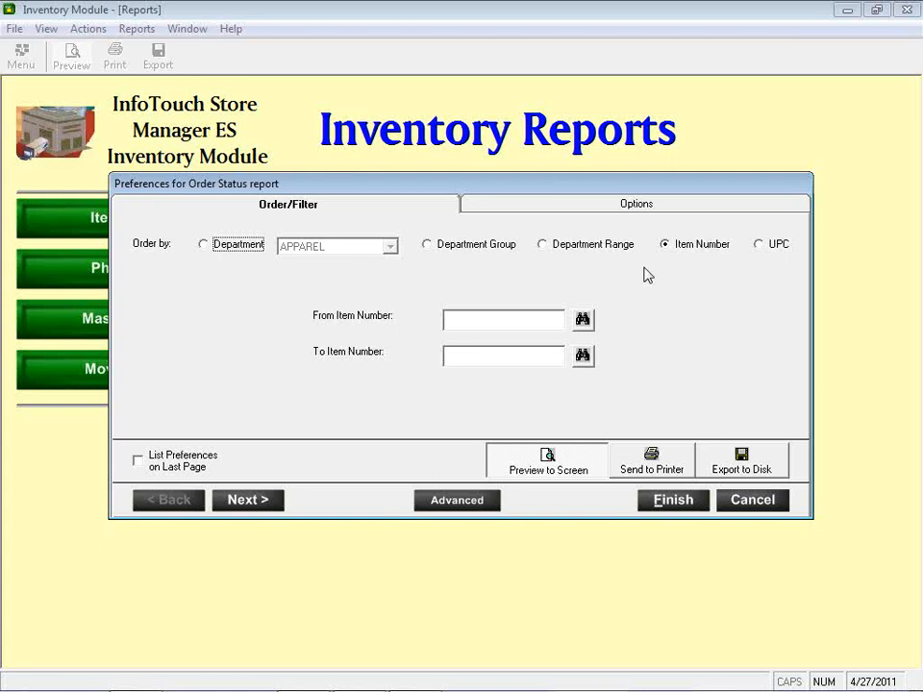
pyautogui.click(688, 505)
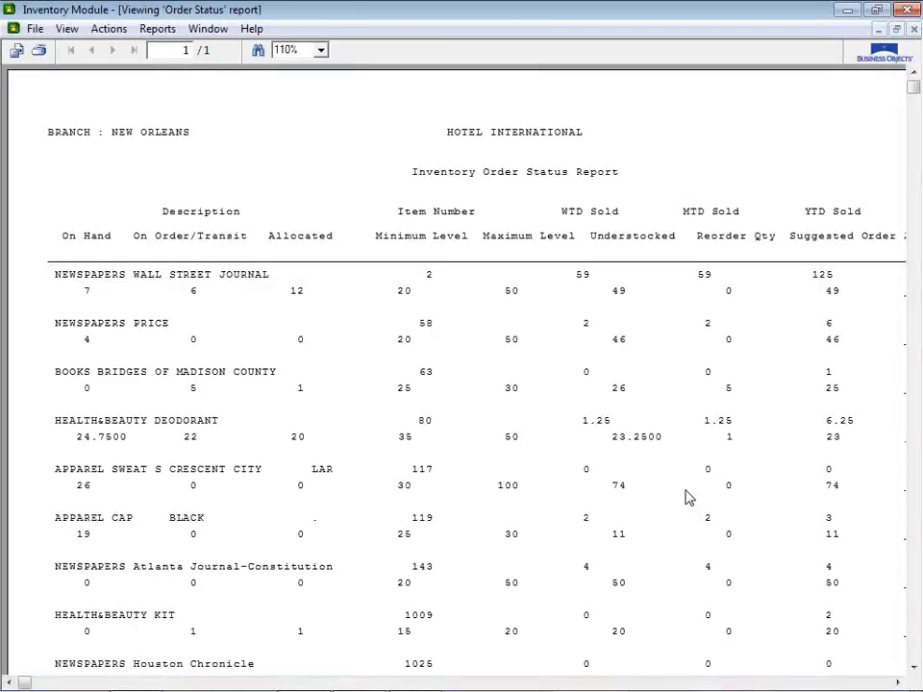
pyautogui.press('Right')
pyautogui.press('Right')
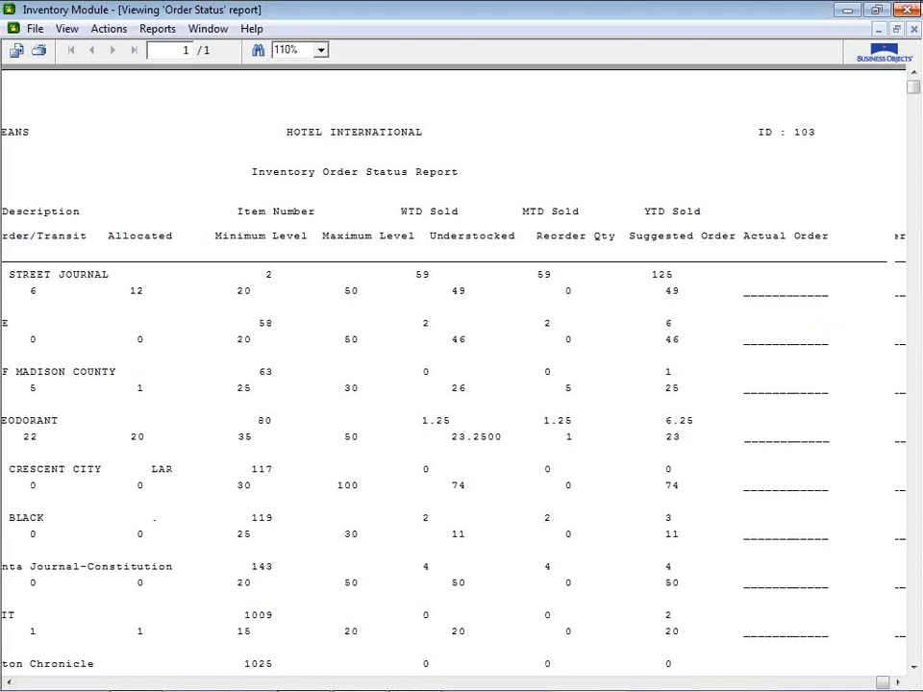
pyautogui.click(913, 31)
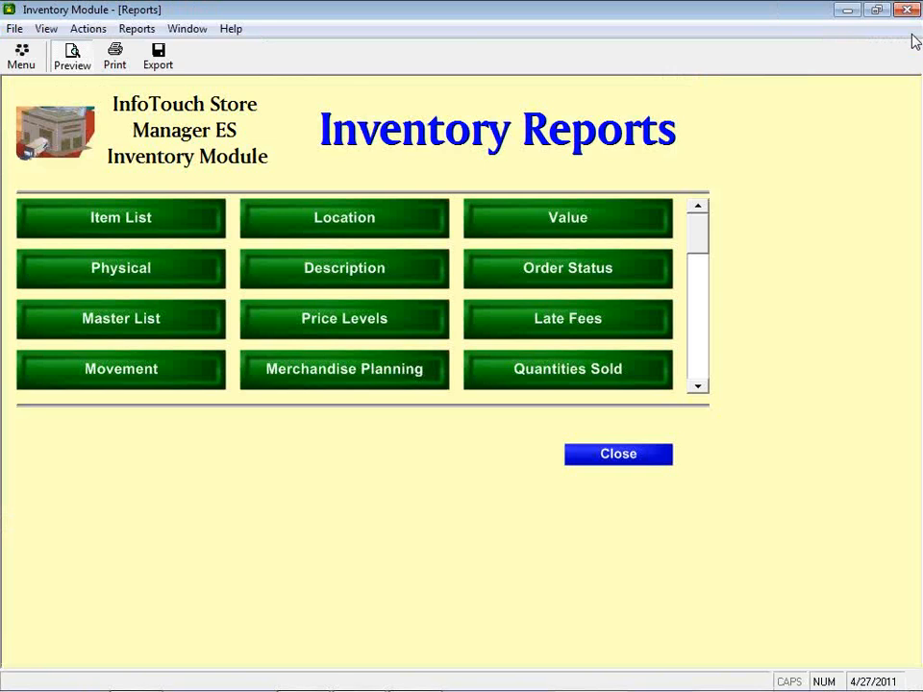
# Preview the Master List report ordered by item number, check its last page, and close it
pyautogui.click(180, 336)
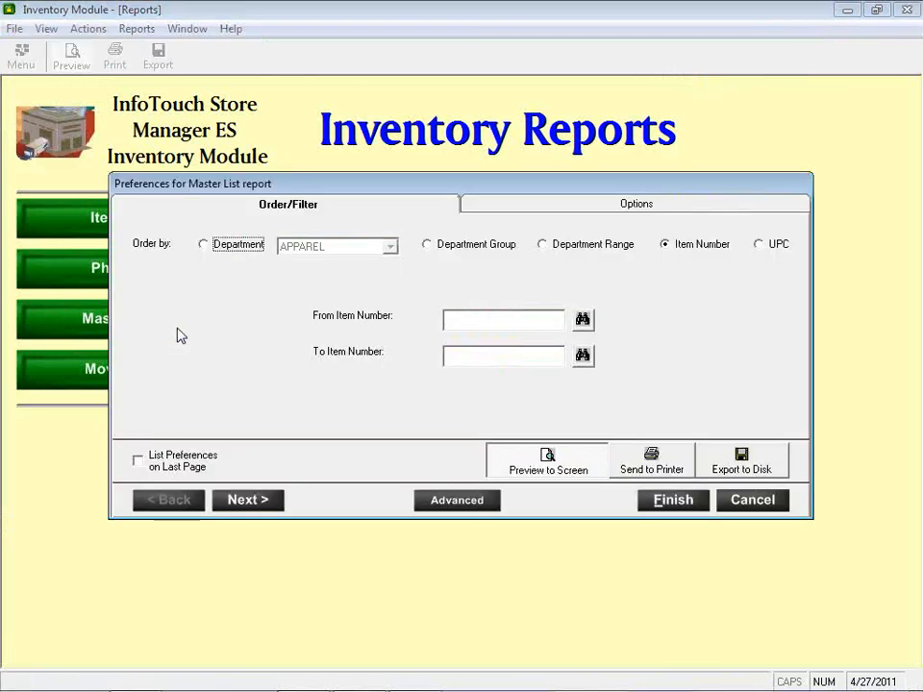
pyautogui.click(674, 501)
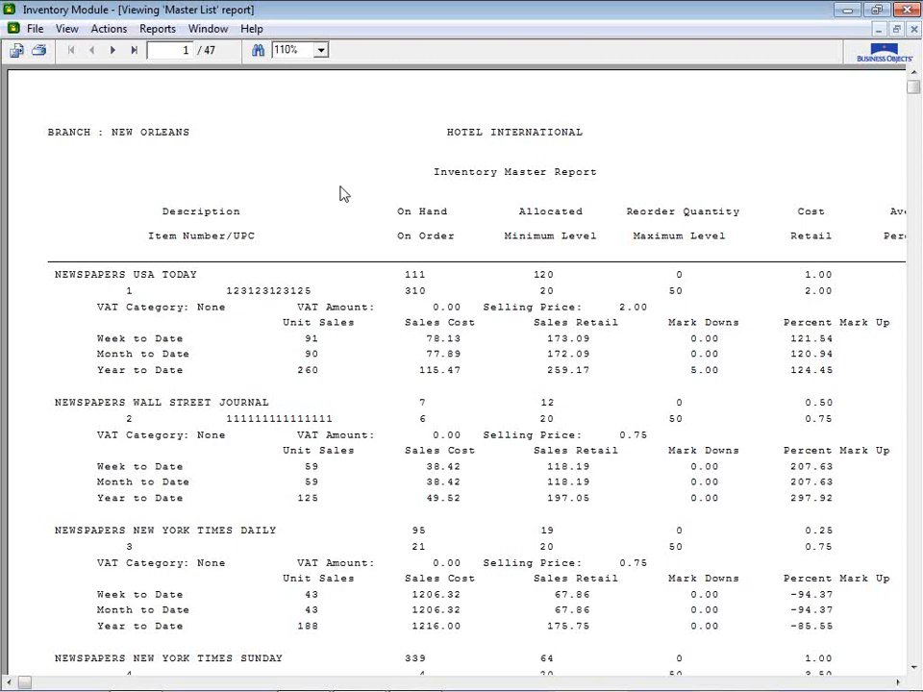
pyautogui.click(135, 51)
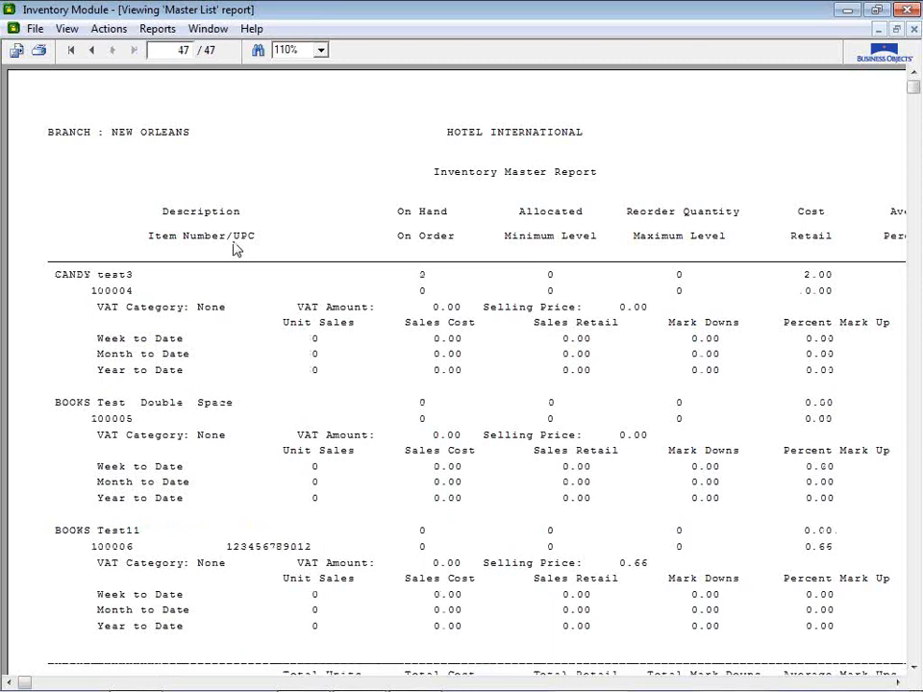
pyautogui.click(915, 30)
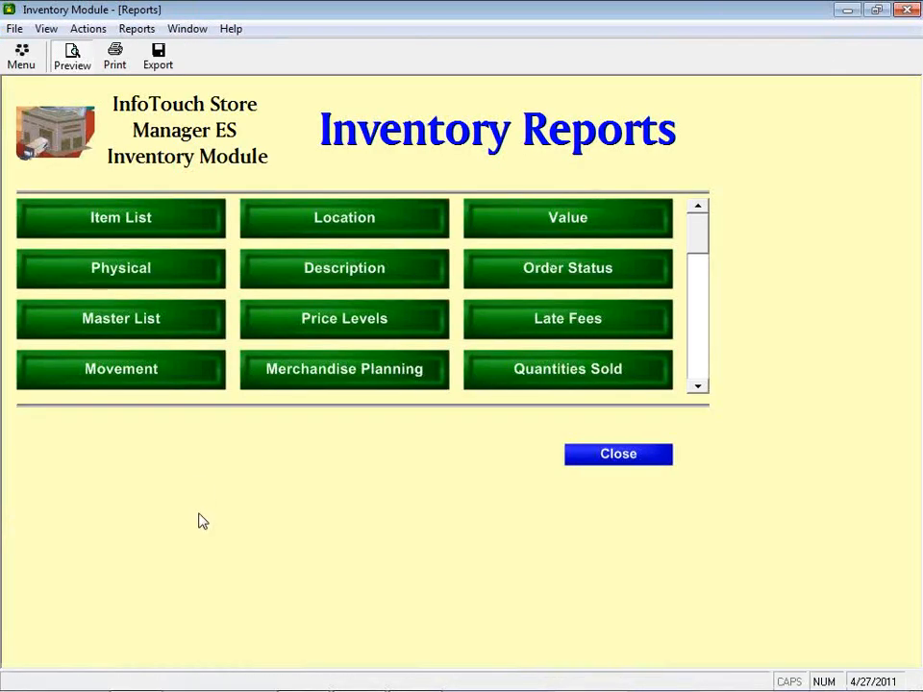
# Preview the Price Levels report ordered by item number to see each item's prices per level, and close it
pyautogui.click(347, 322)
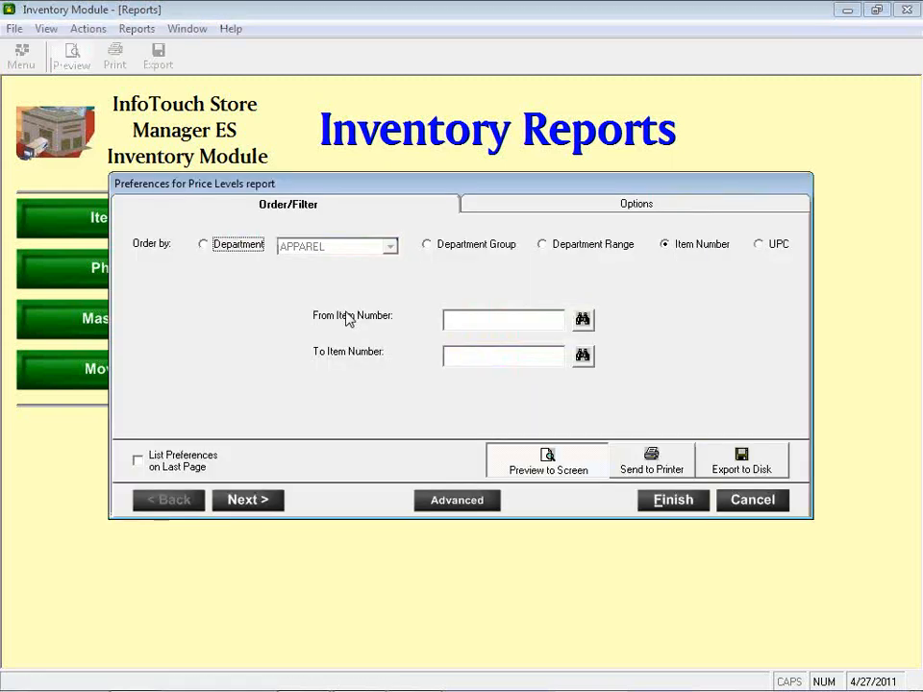
pyautogui.hotkey('alt', 'f')
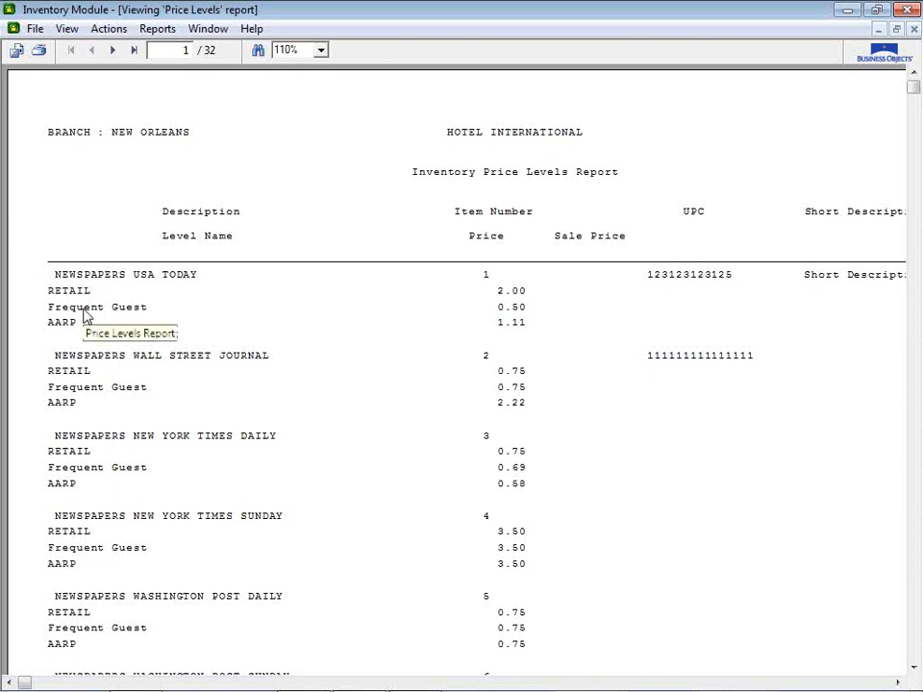
pyautogui.click(913, 30)
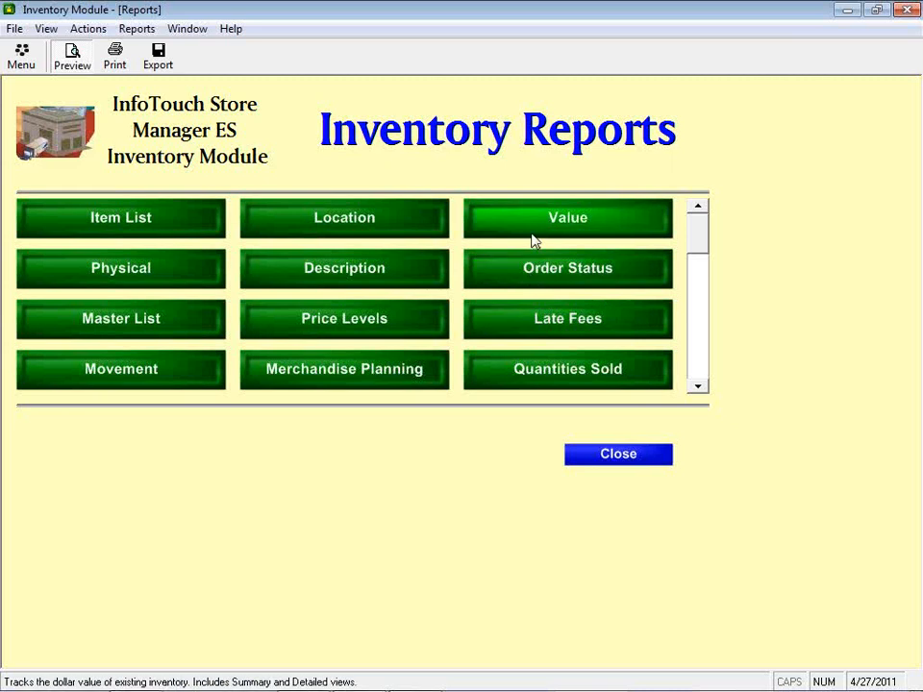
# Look over the list of report categories, and open the Movement report's preferences to check its vendor and location filter options
pyautogui.click(138, 31)
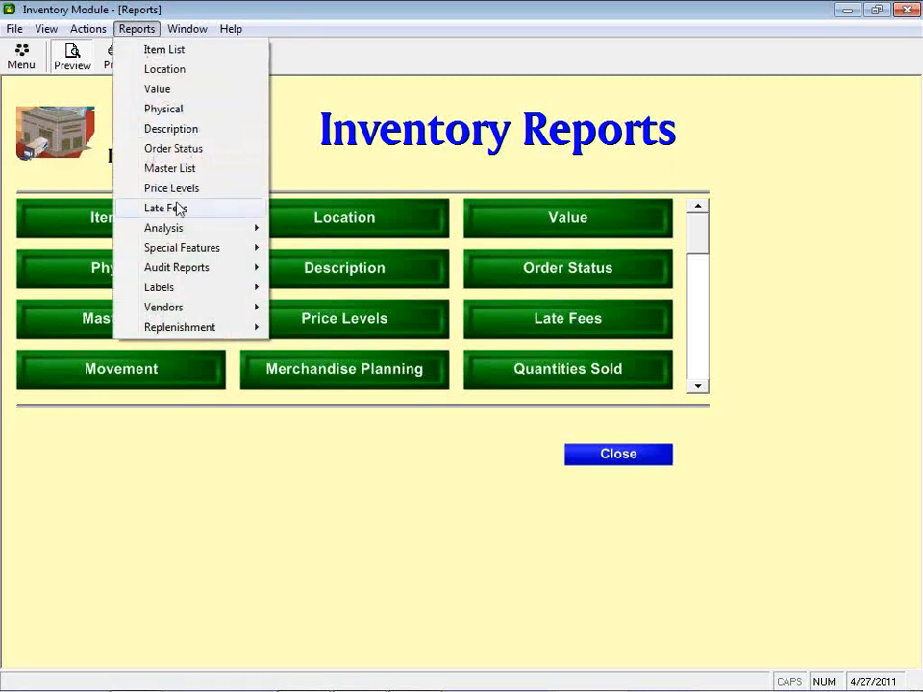
pyautogui.moveTo(178, 237)
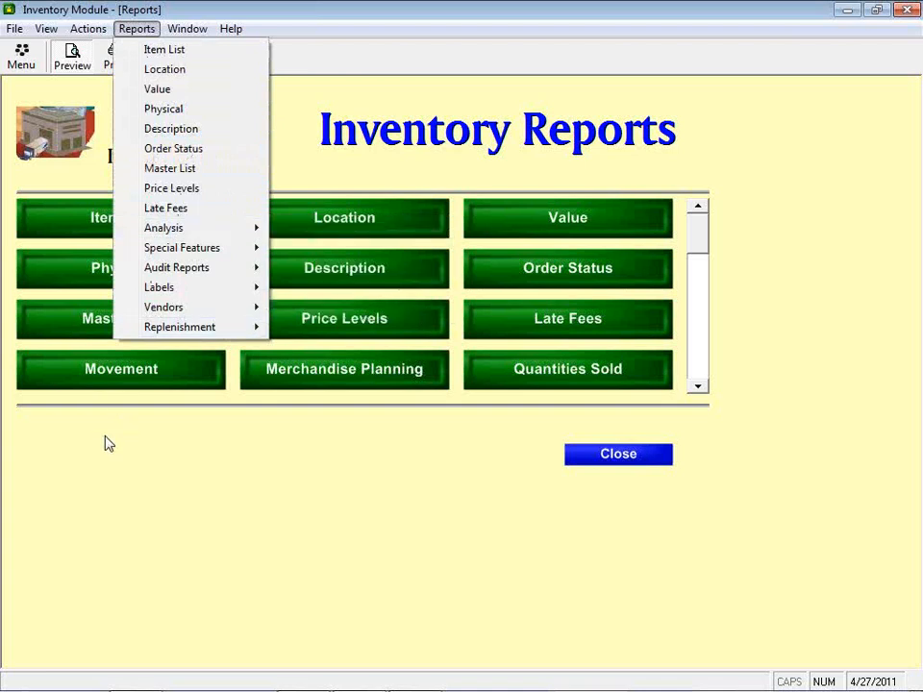
pyautogui.click(140, 386)
pyautogui.click(140, 385)
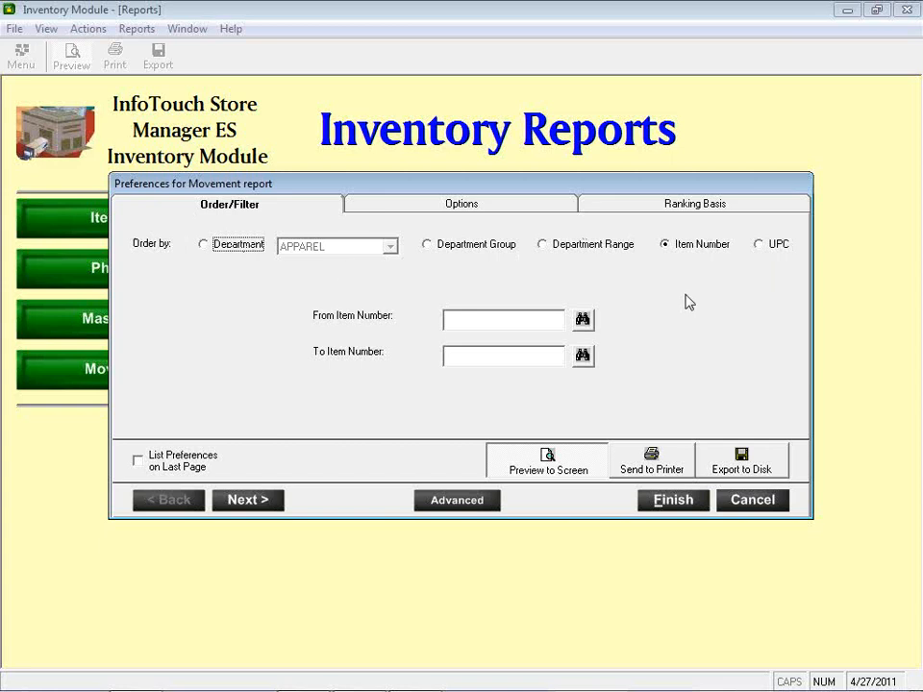
pyautogui.click(490, 207)
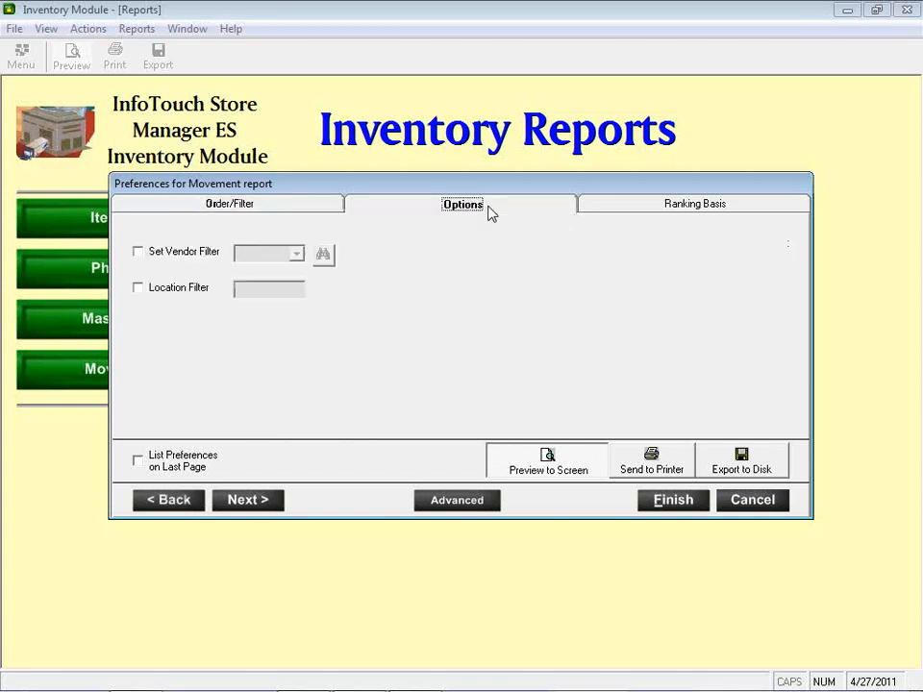
# In the Movement report's ranking basis, compare top and bottom ranking, choose Top, and set the report detail level to Item
pyautogui.click(630, 214)
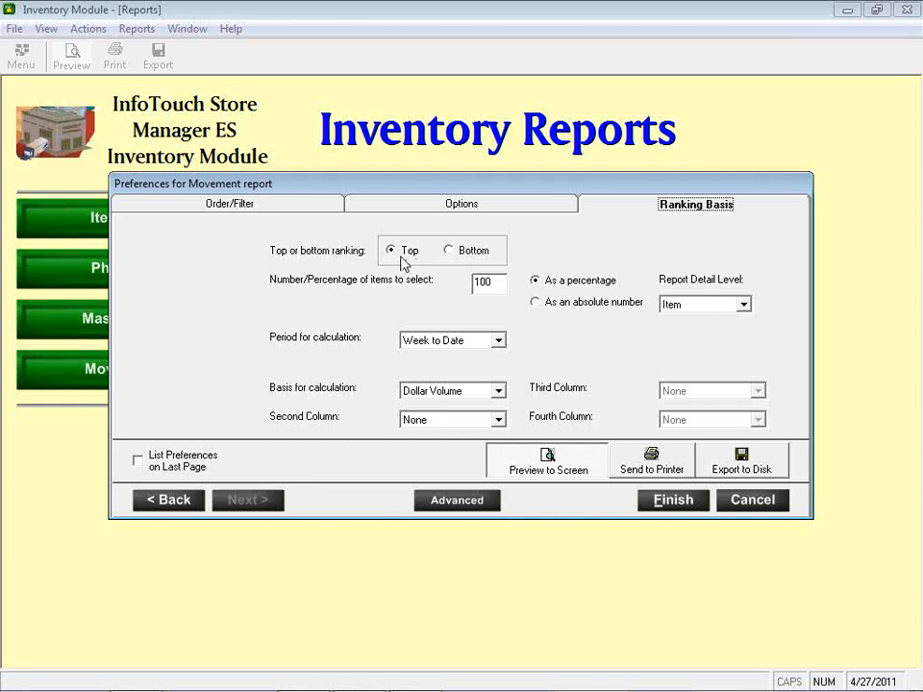
pyautogui.click(471, 251)
pyautogui.click(396, 253)
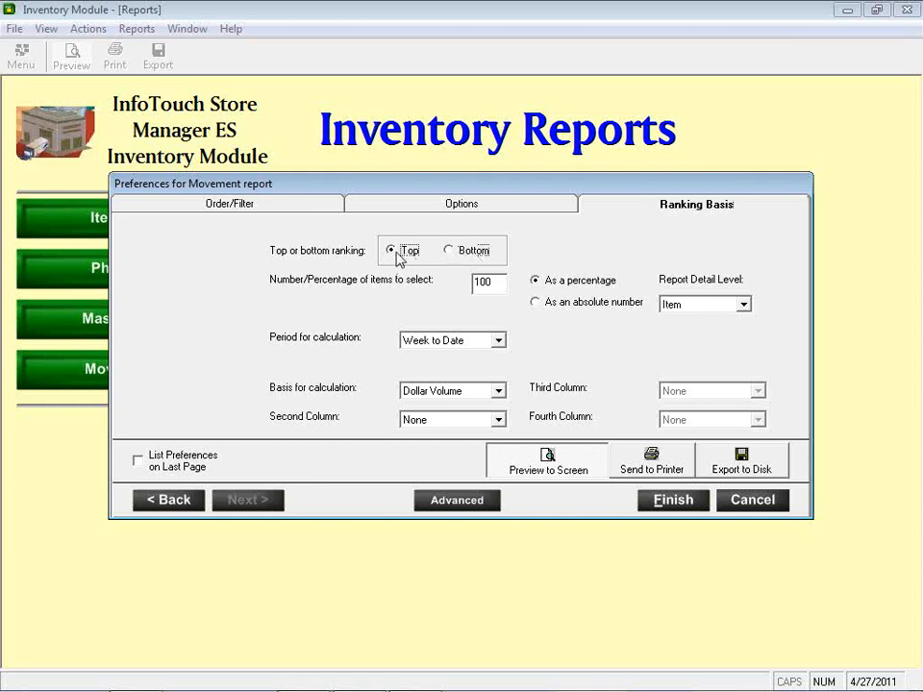
pyautogui.click(470, 251)
pyautogui.click(395, 253)
pyautogui.click(692, 309)
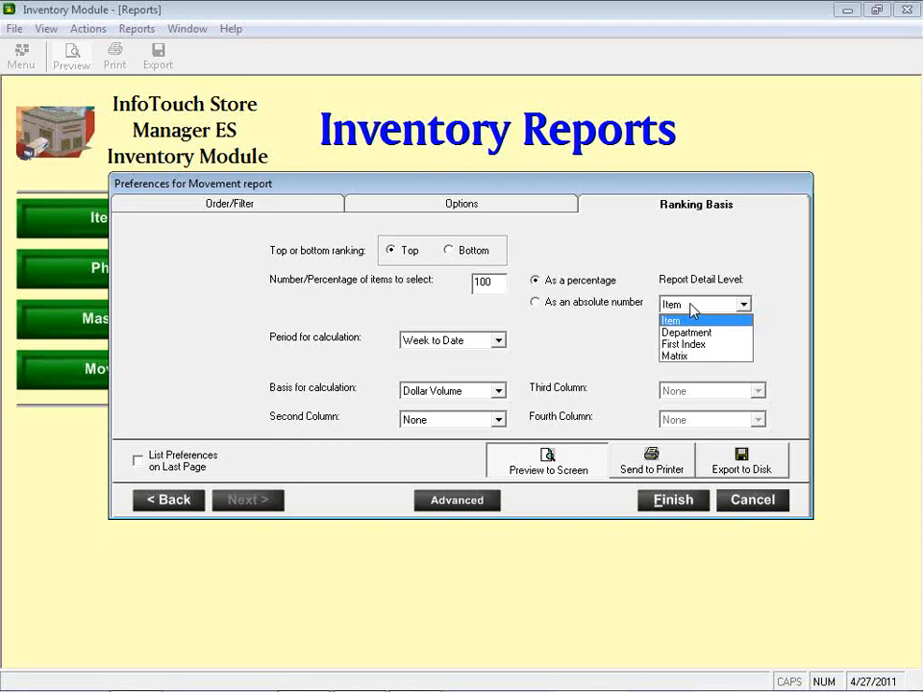
pyautogui.click(691, 319)
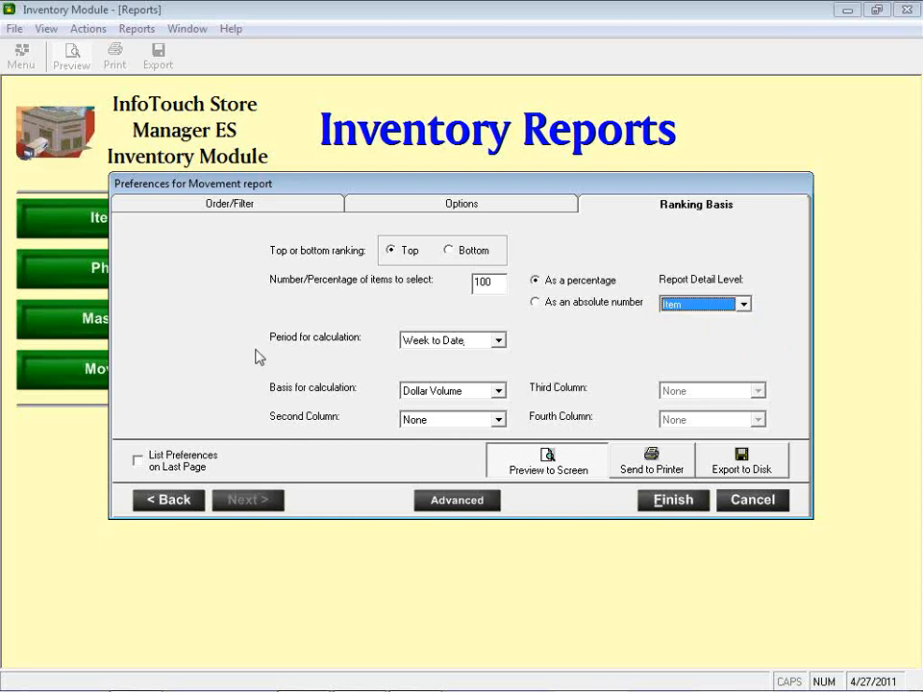
# Set the Movement report's calculation period to Date Range, with the starting register at 1
pyautogui.click(475, 344)
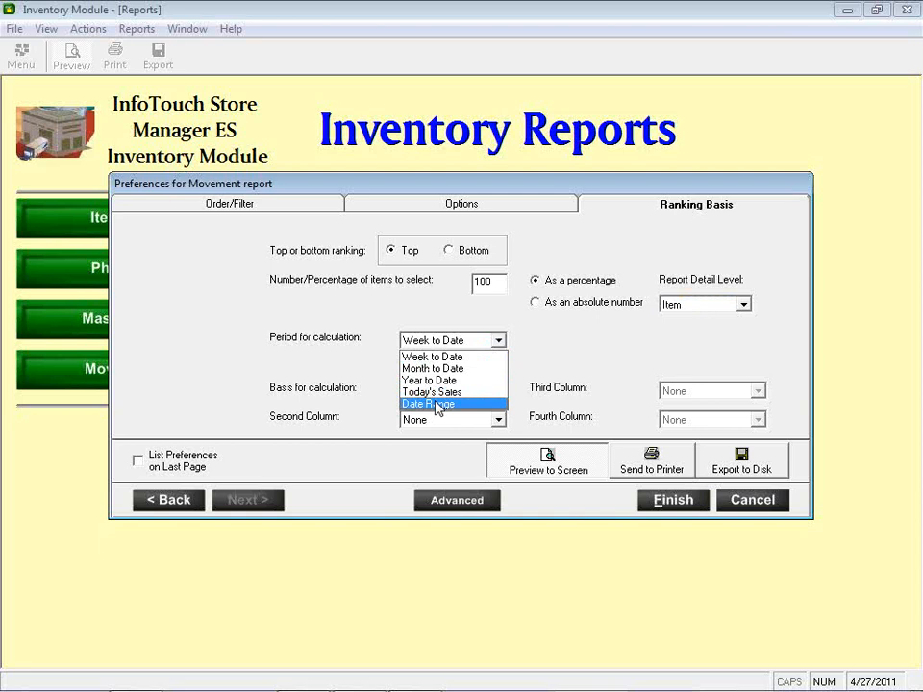
pyautogui.click(437, 405)
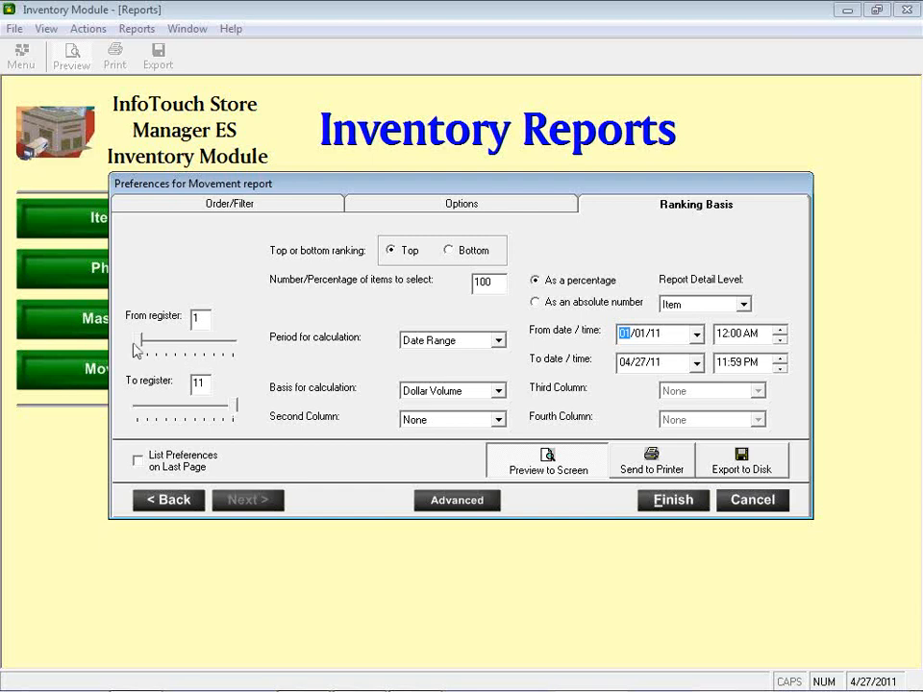
pyautogui.moveTo(141, 341)
pyautogui.mouseDown()
pyautogui.moveTo(199, 346)
pyautogui.moveTo(132, 348)
pyautogui.mouseUp()
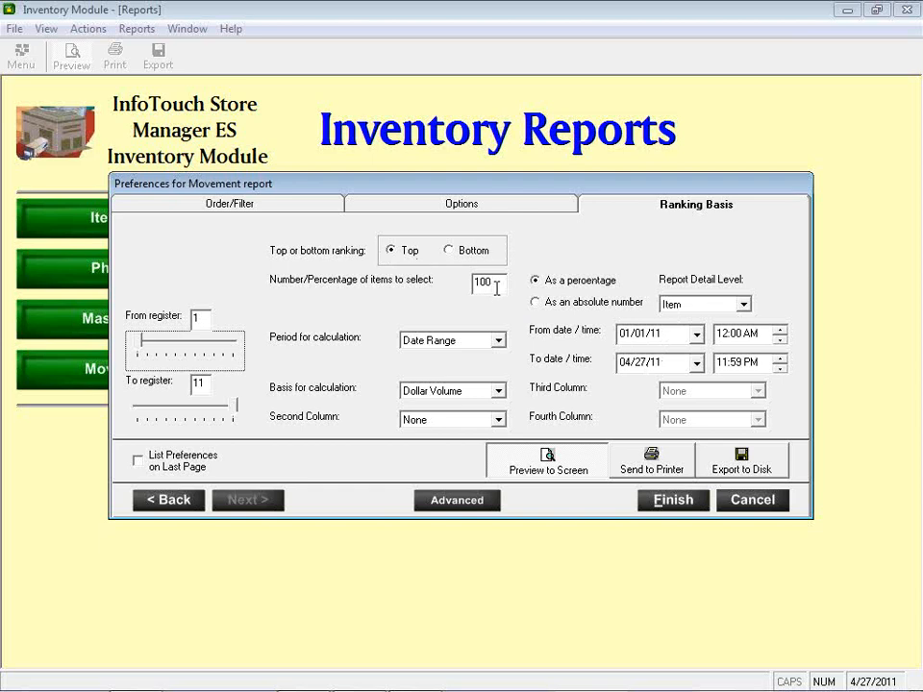
# Base the Movement report on Dollar Volume with Unit Volume and Quantity On Hand as second and third columns, then preview and close it
pyautogui.click(500, 392)
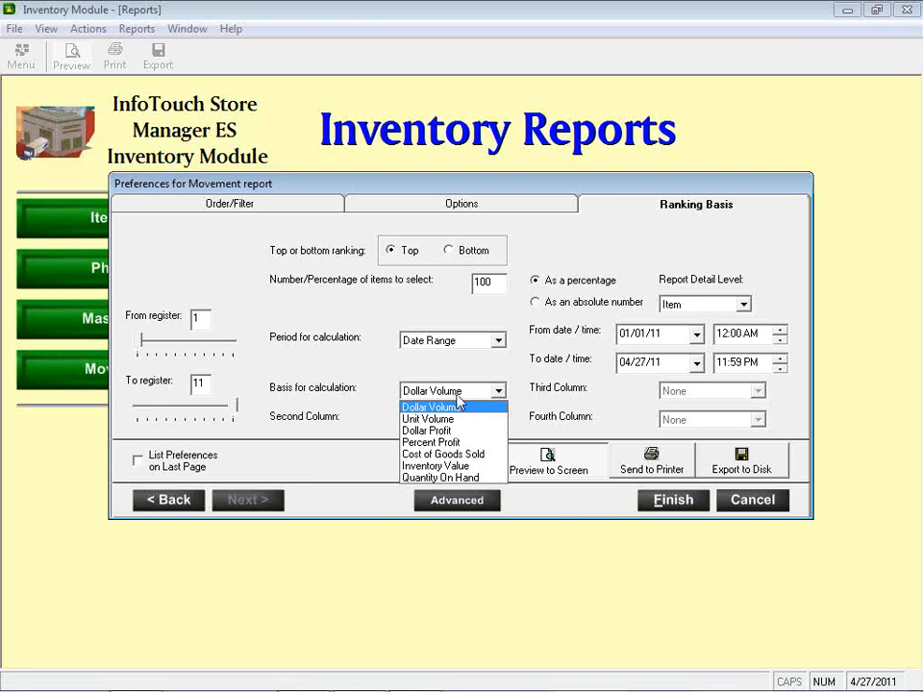
pyautogui.click(458, 405)
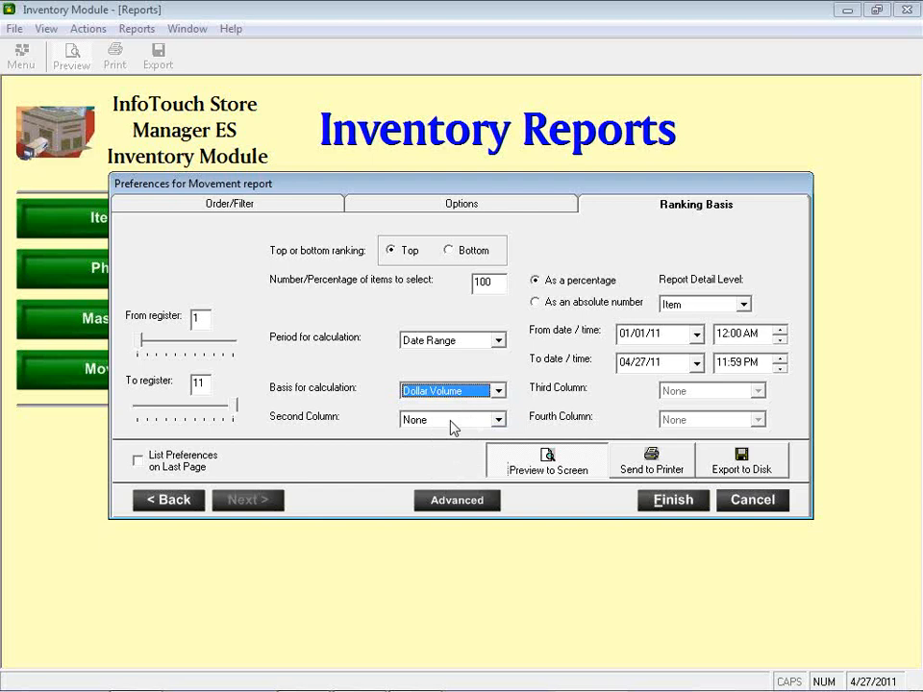
pyautogui.click(452, 423)
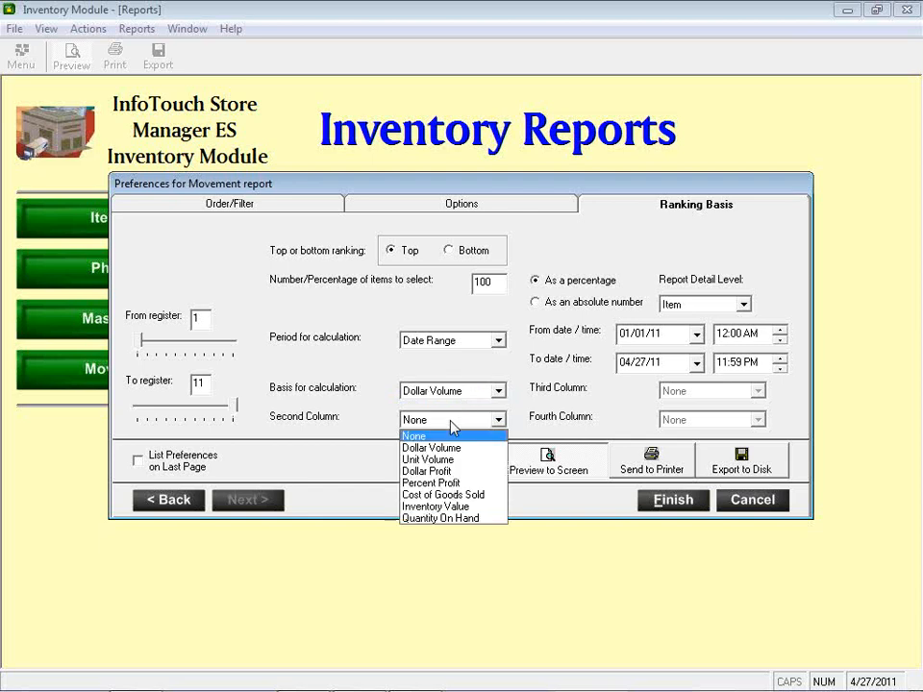
pyautogui.click(416, 461)
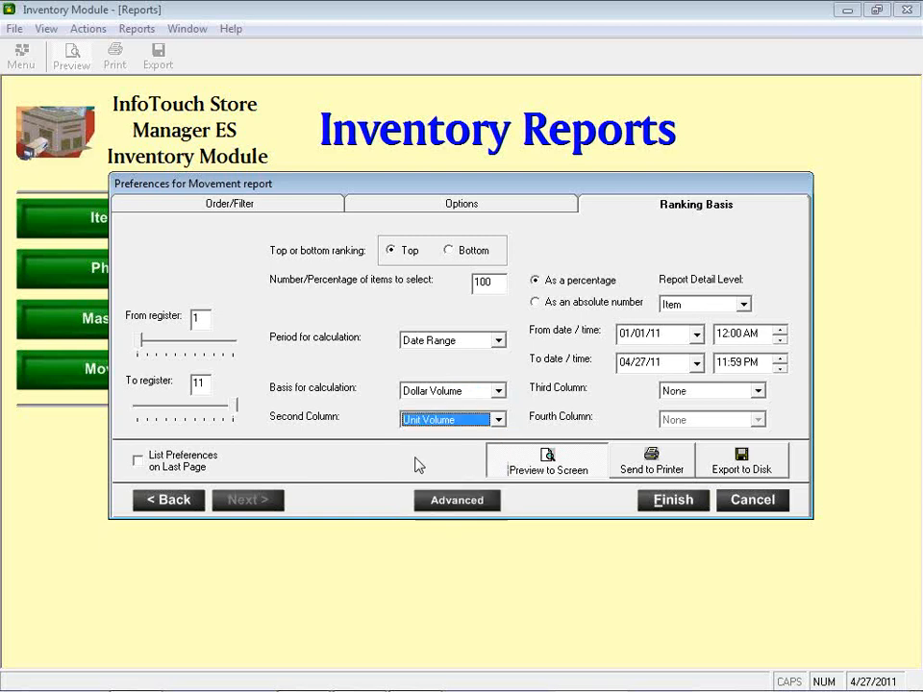
pyautogui.click(670, 391)
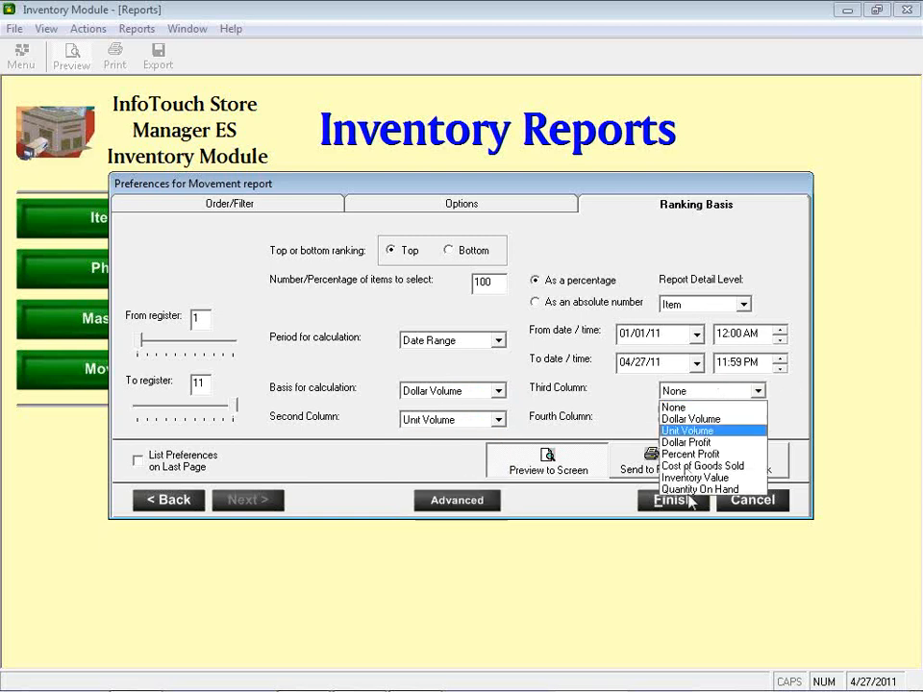
pyautogui.click(696, 491)
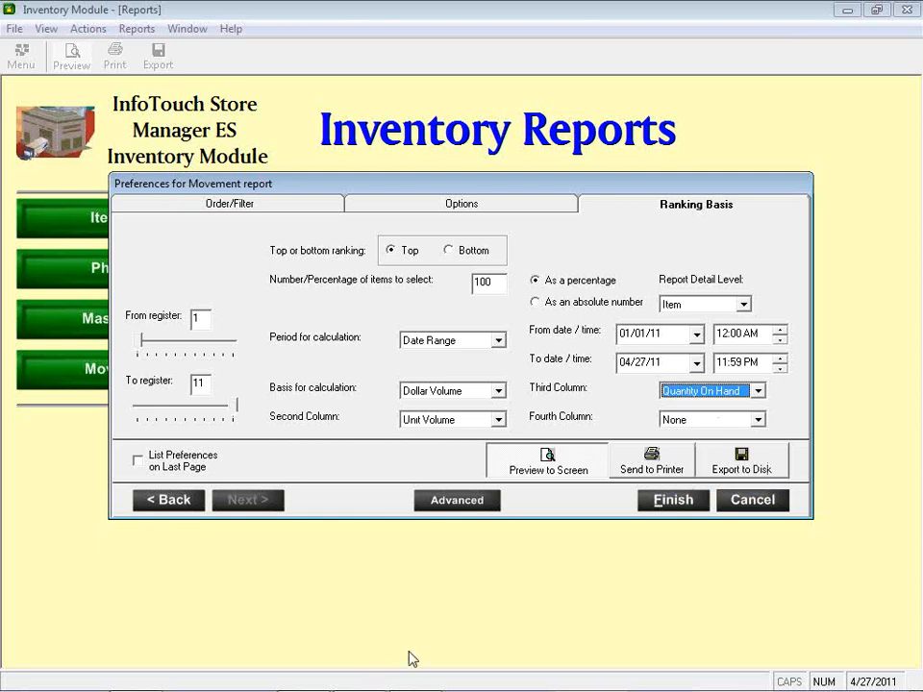
pyautogui.click(664, 501)
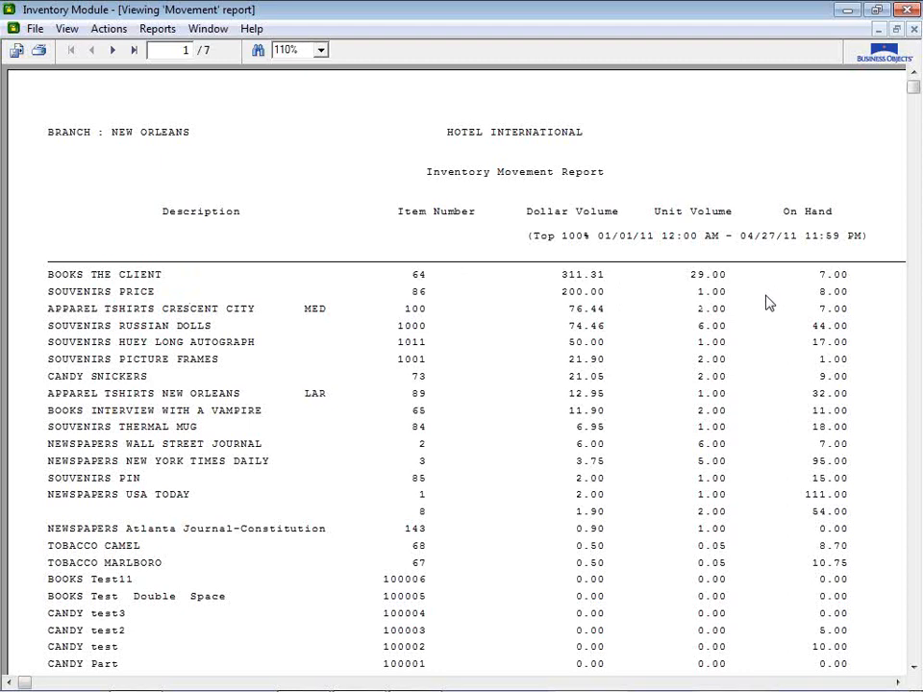
pyautogui.click(915, 30)
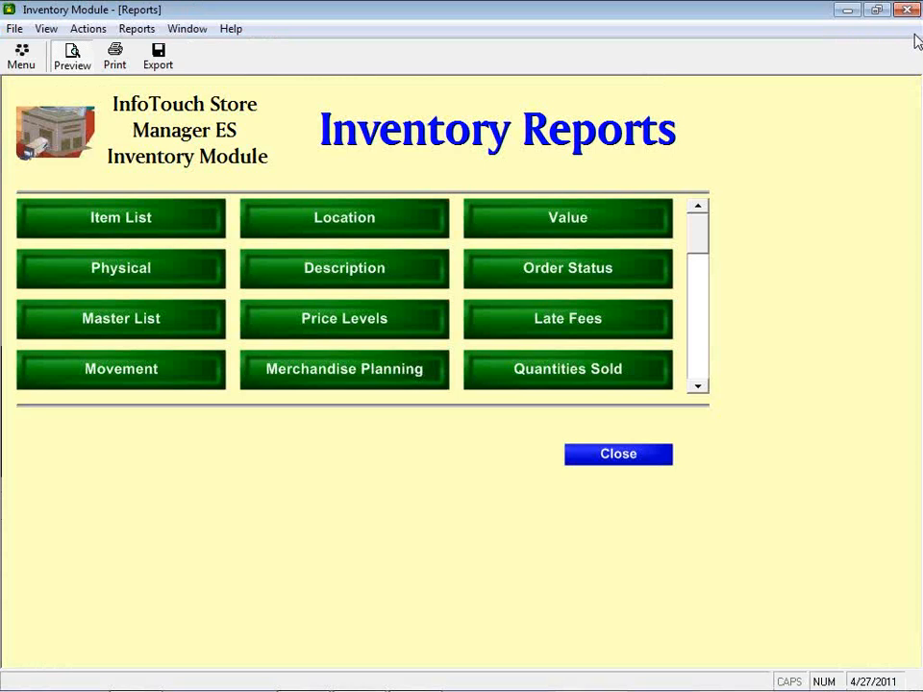
# Reopen the Movement report's ranking basis and set it to Bottom ranking, with Dollar Volume as the basis for calculation
pyautogui.click(51, 389)
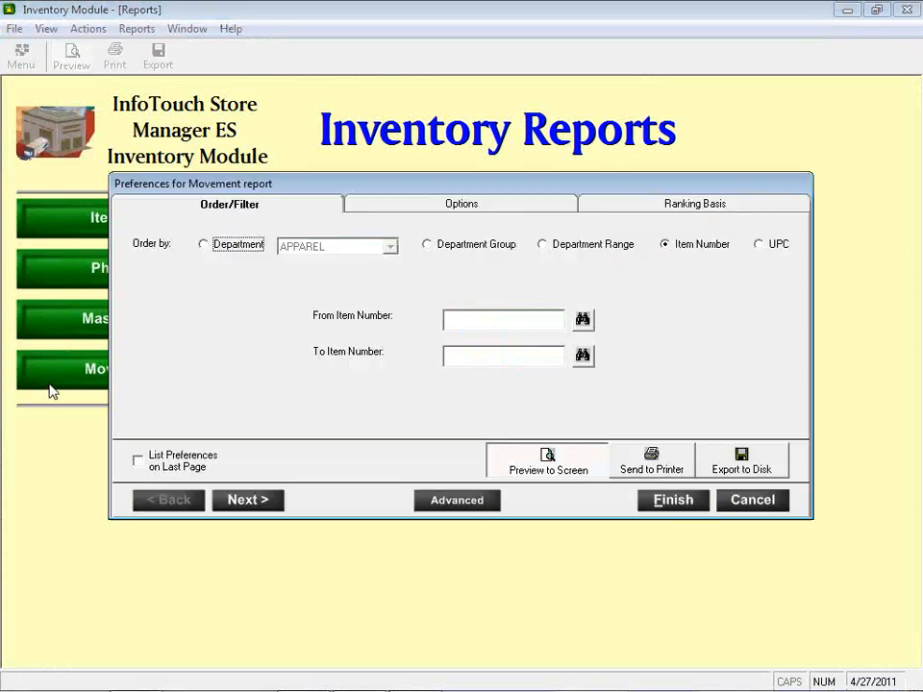
pyautogui.click(697, 205)
pyautogui.click(471, 251)
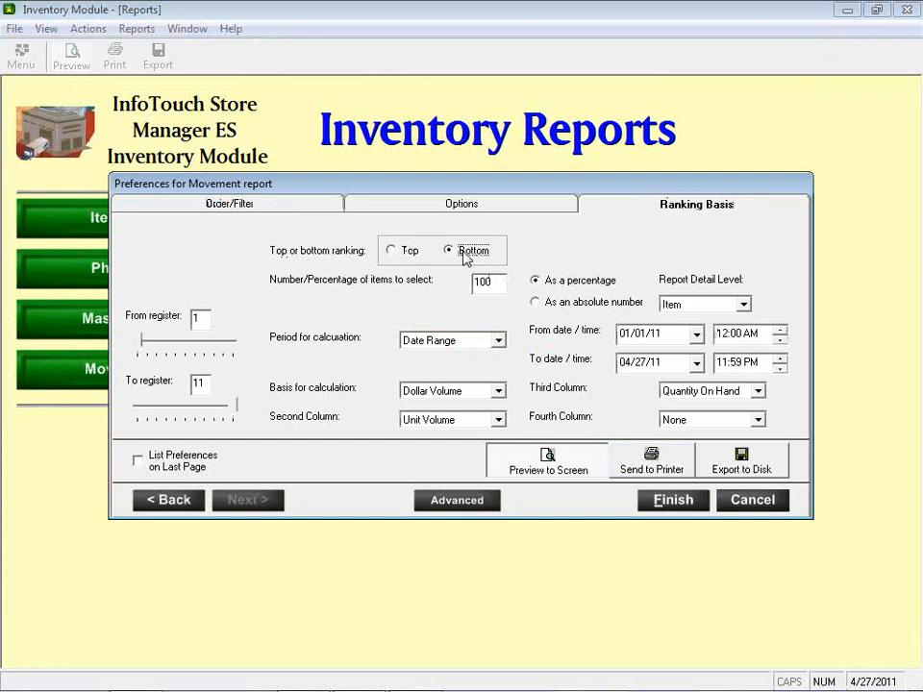
pyautogui.click(497, 391)
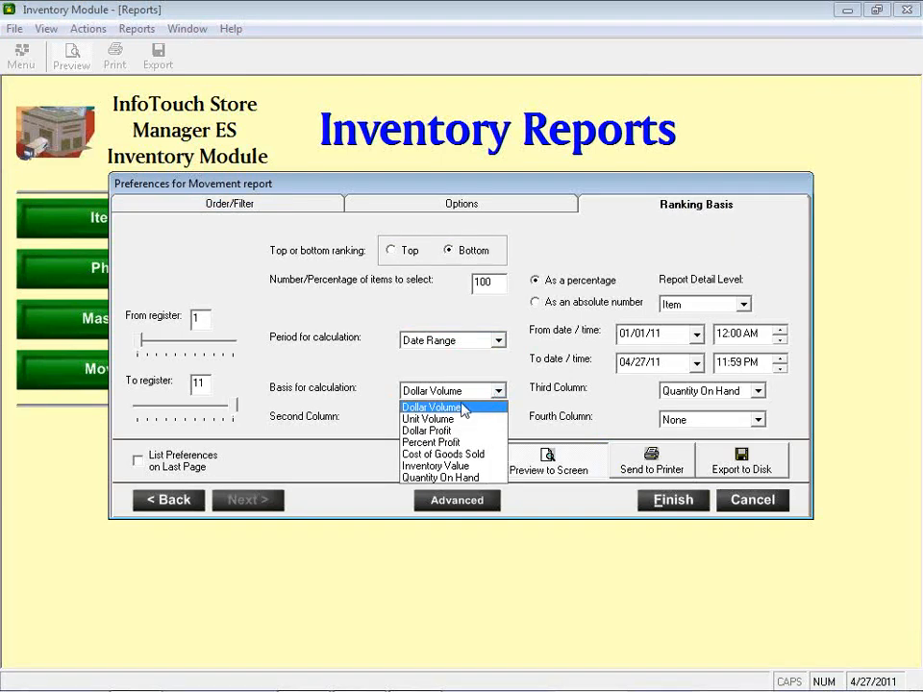
pyautogui.click(446, 431)
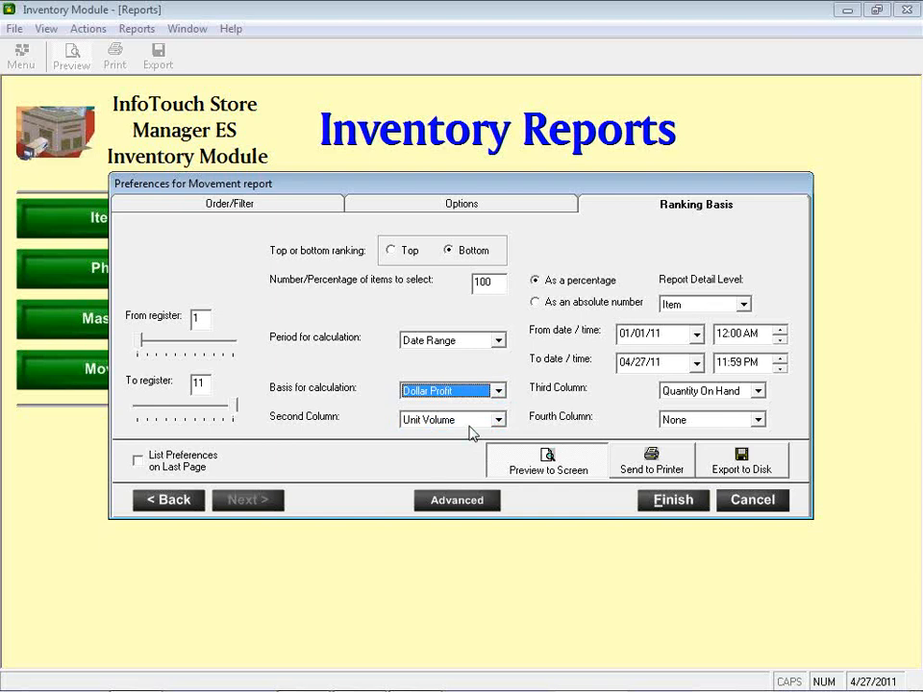
pyautogui.press('Down')
# Limit the ranking to an absolute number of 20 items, preview the Movement report, and close it
pyautogui.click(553, 306)
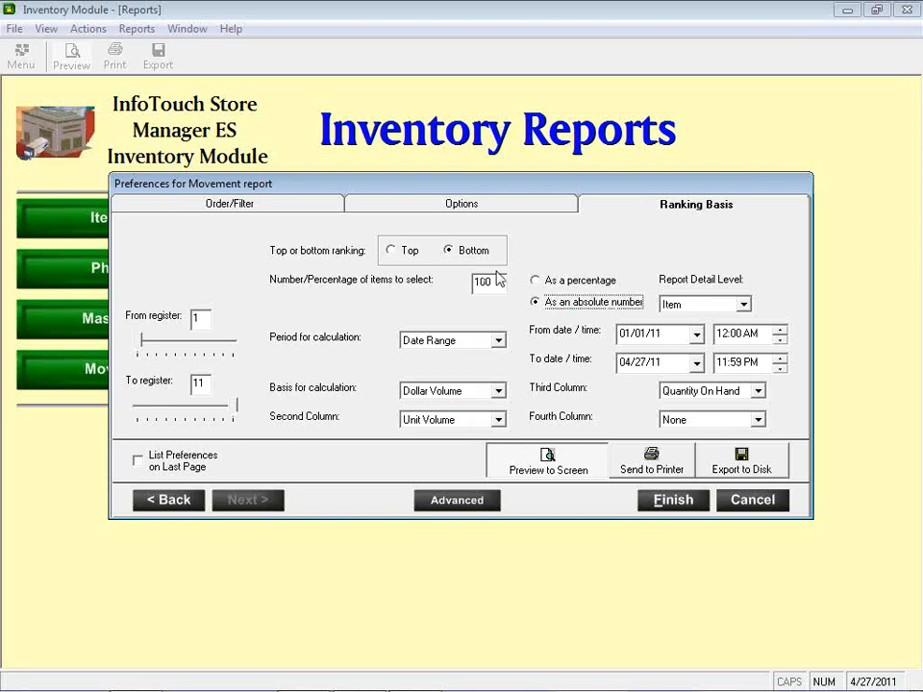
pyautogui.moveTo(498, 281); pyautogui.dragTo(348, 296)
pyautogui.write('20')
pyautogui.press('Return')
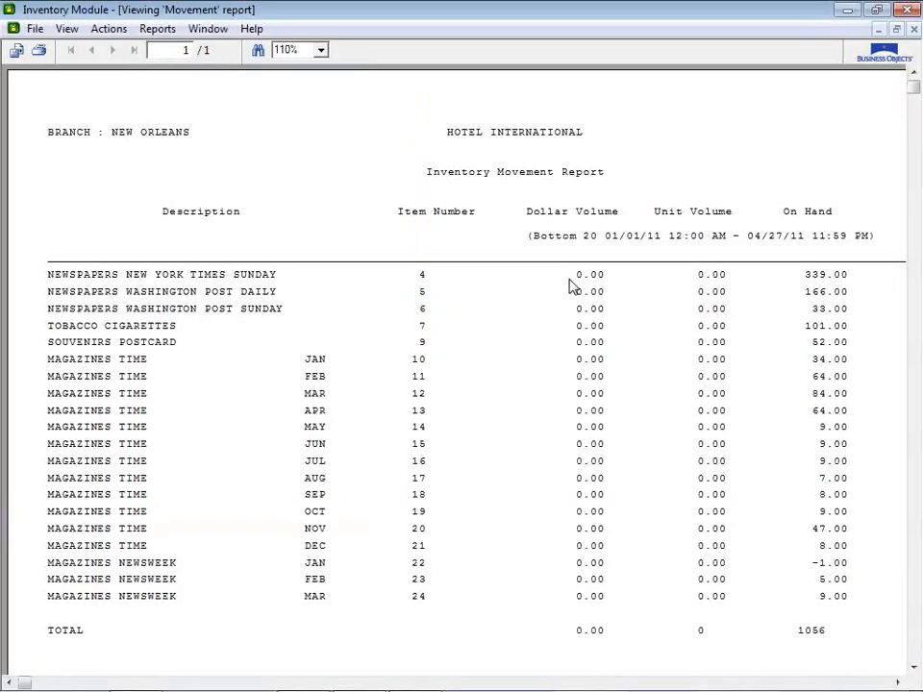
pyautogui.click(914, 29)
# Switch the Movement report to Top ranking for 20 items, preview it, and close the preview
pyautogui.click(167, 375)
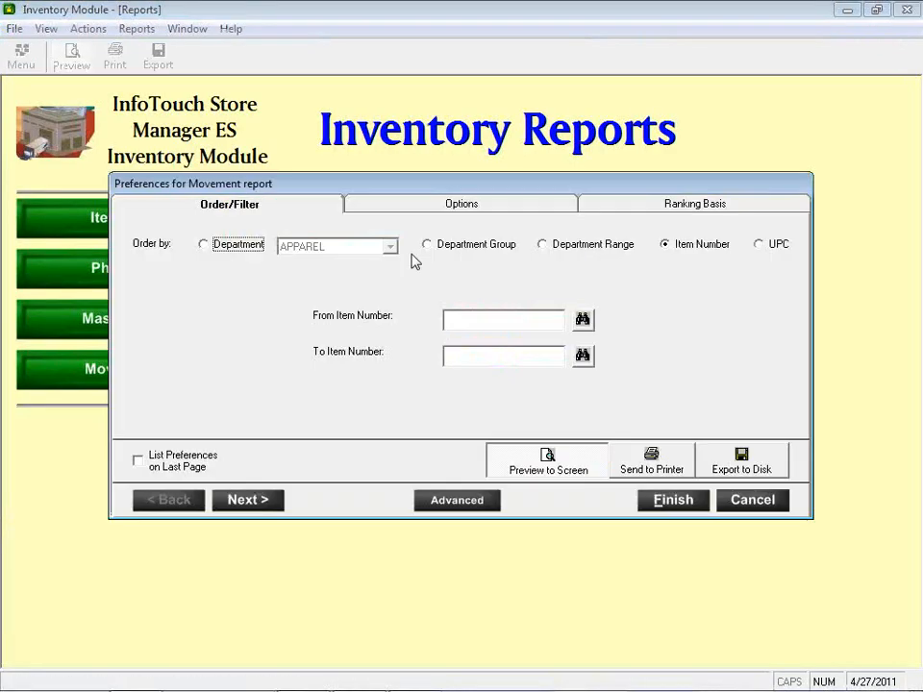
pyautogui.click(585, 203)
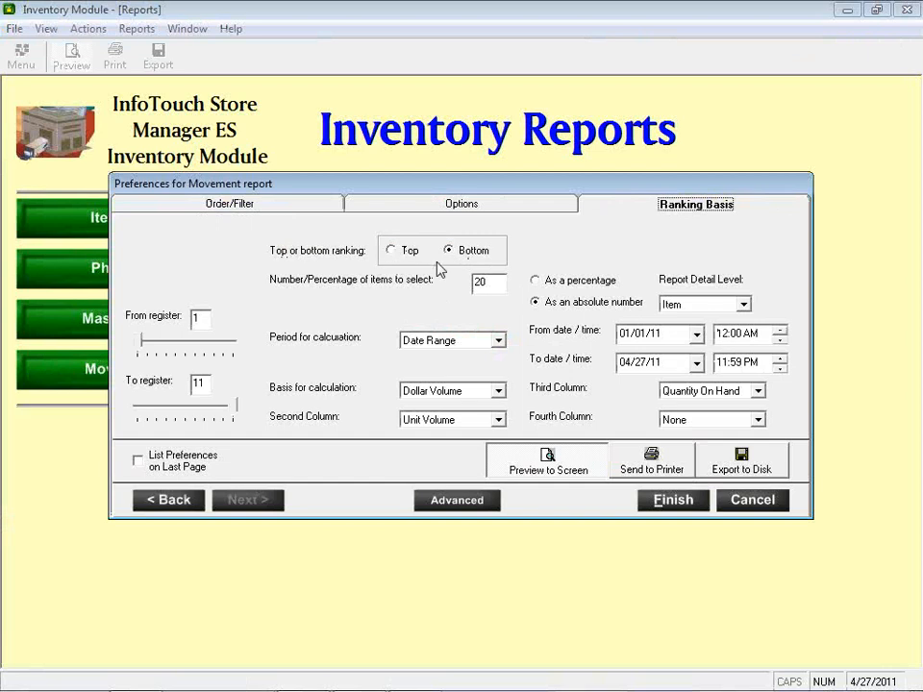
pyautogui.click(407, 252)
pyautogui.click(641, 499)
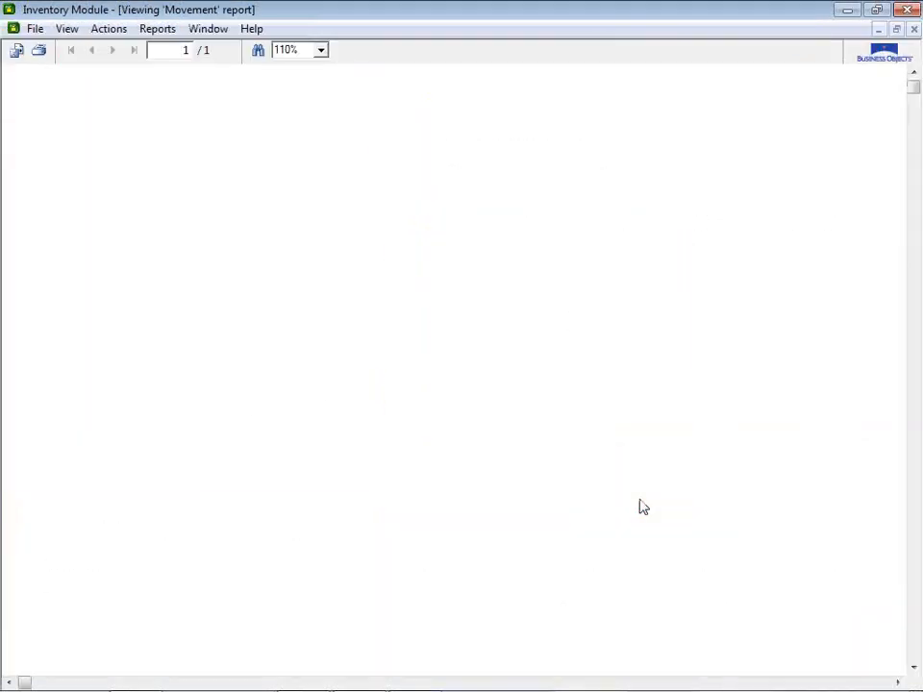
pyautogui.click(914, 30)
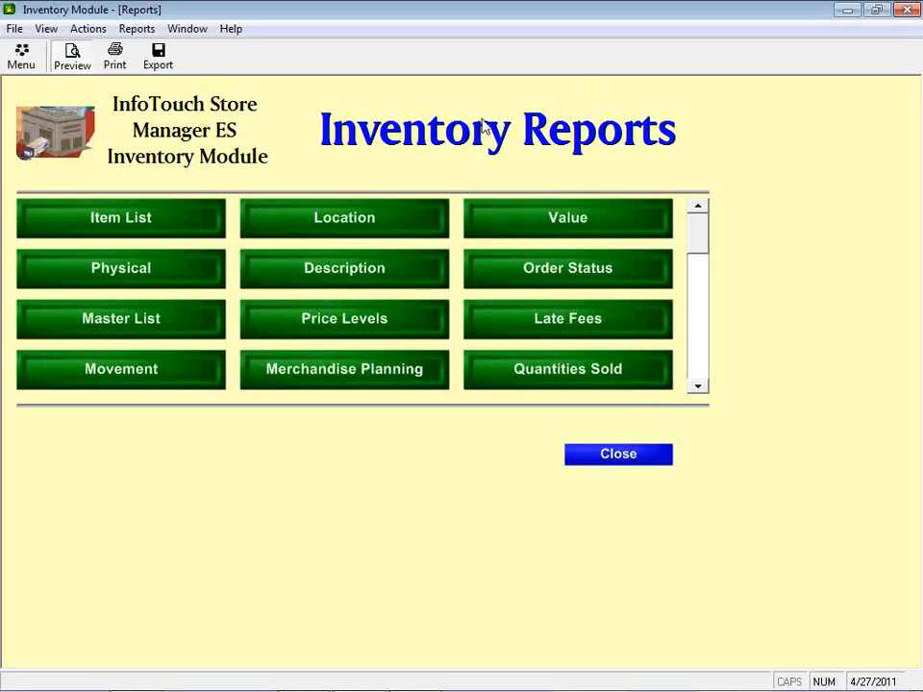
# Set the Movement report's number of top items to 100, preview it, and close the preview while keeping the module open
pyautogui.click(97, 375)
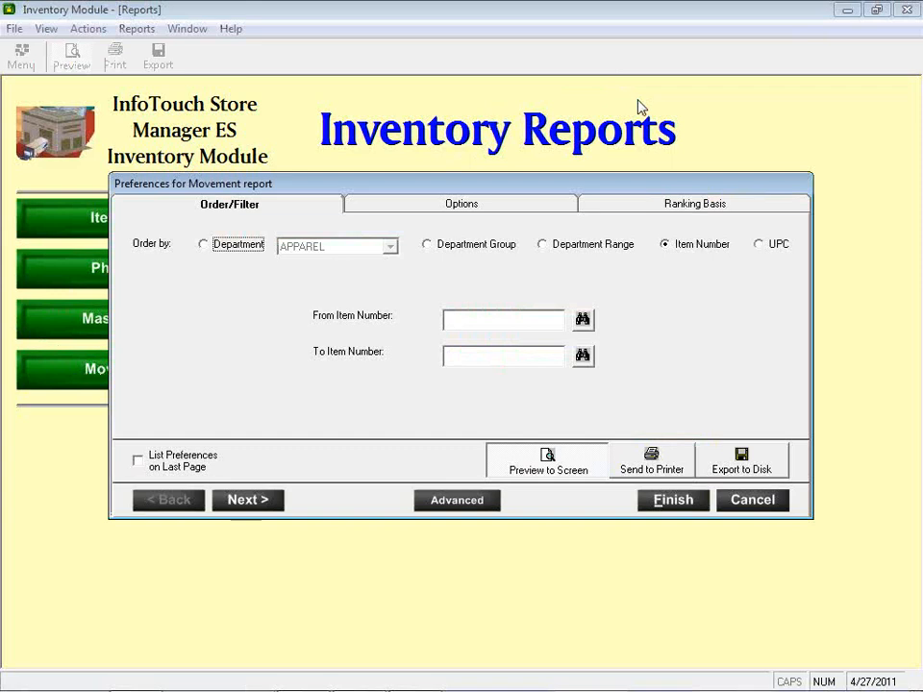
pyautogui.click(589, 204)
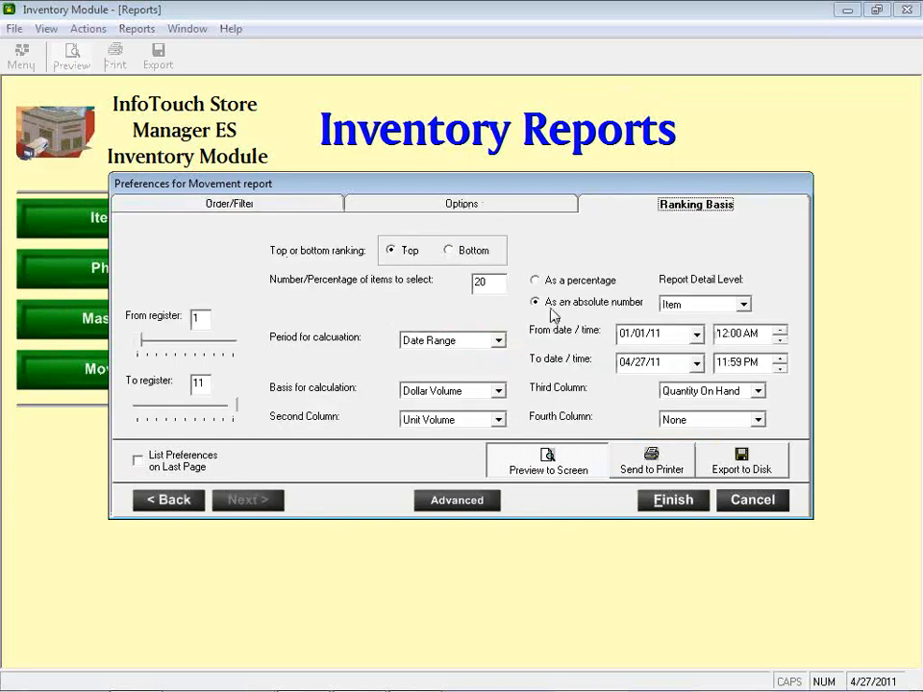
pyautogui.doubleClick(495, 285)
pyautogui.write('101')
pyautogui.press('Return')
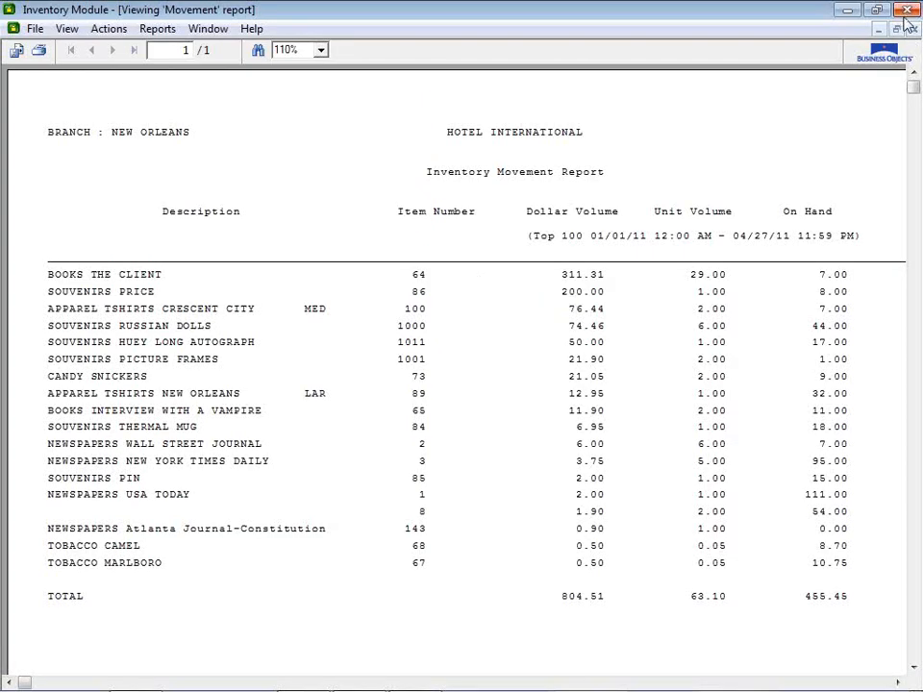
pyautogui.click(906, 14)
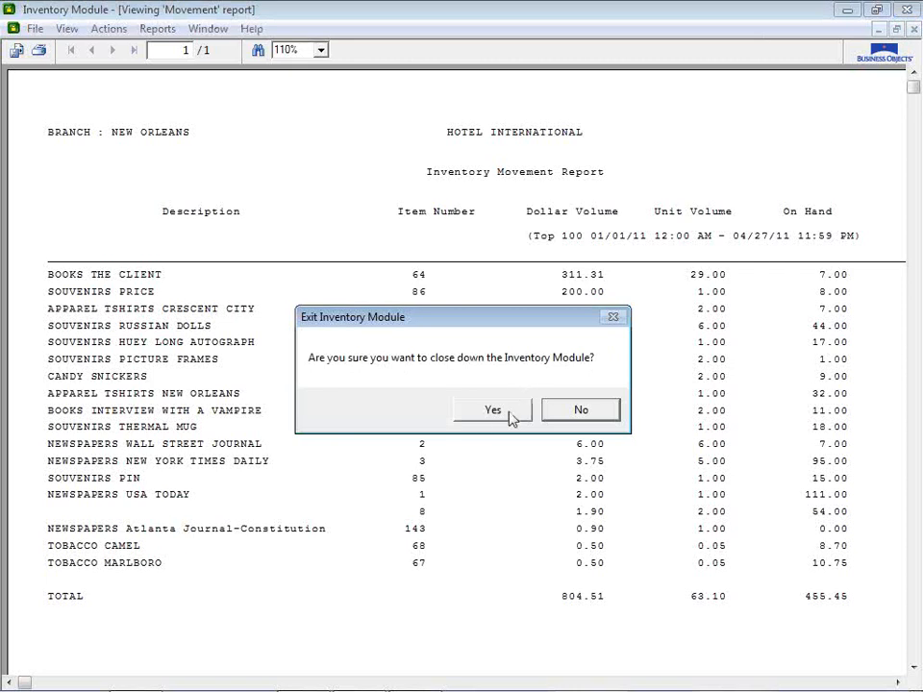
pyautogui.click(558, 423)
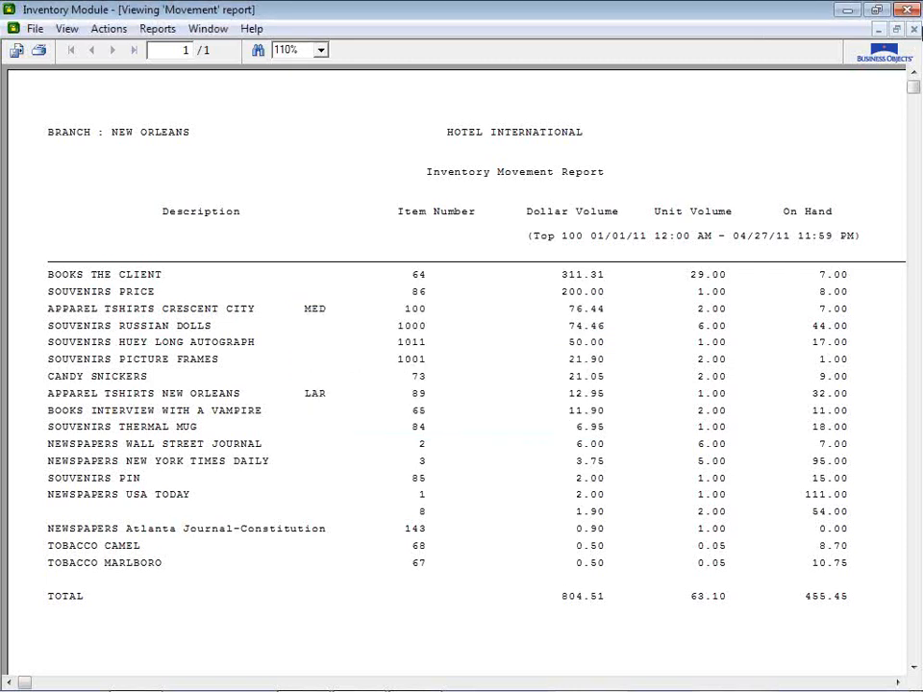
pyautogui.click(914, 29)
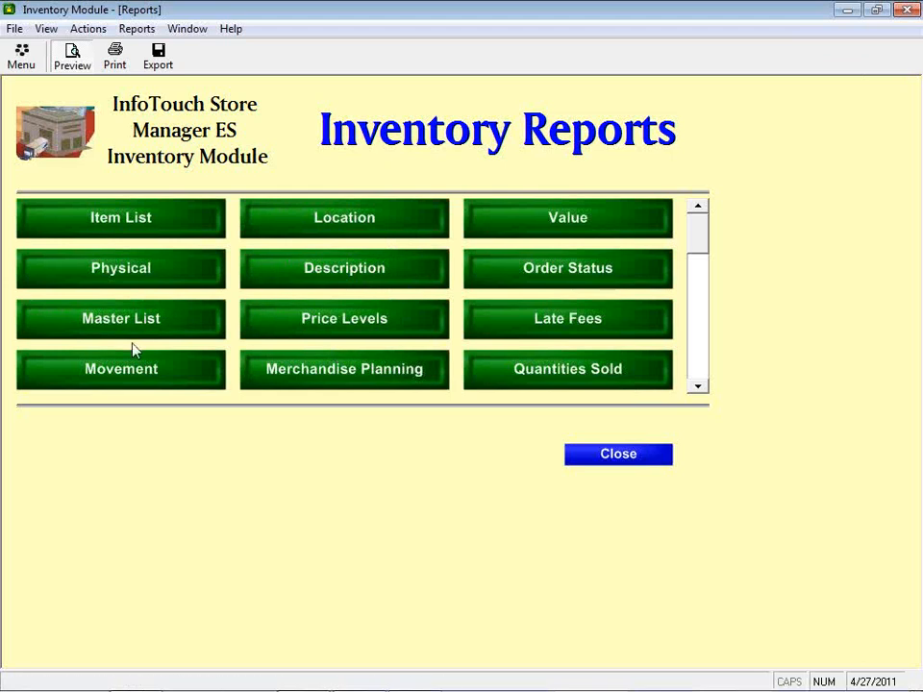
# Change the Movement report's item selection to a percentage, preview the top 100%, and go to the report's last page
pyautogui.click(148, 366)
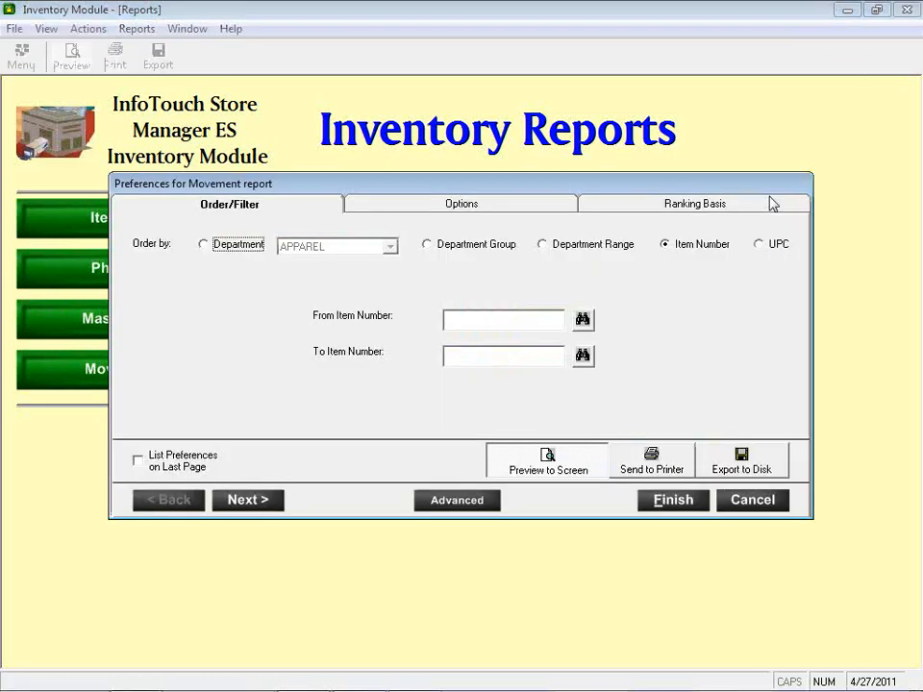
pyautogui.click(633, 211)
pyautogui.click(537, 281)
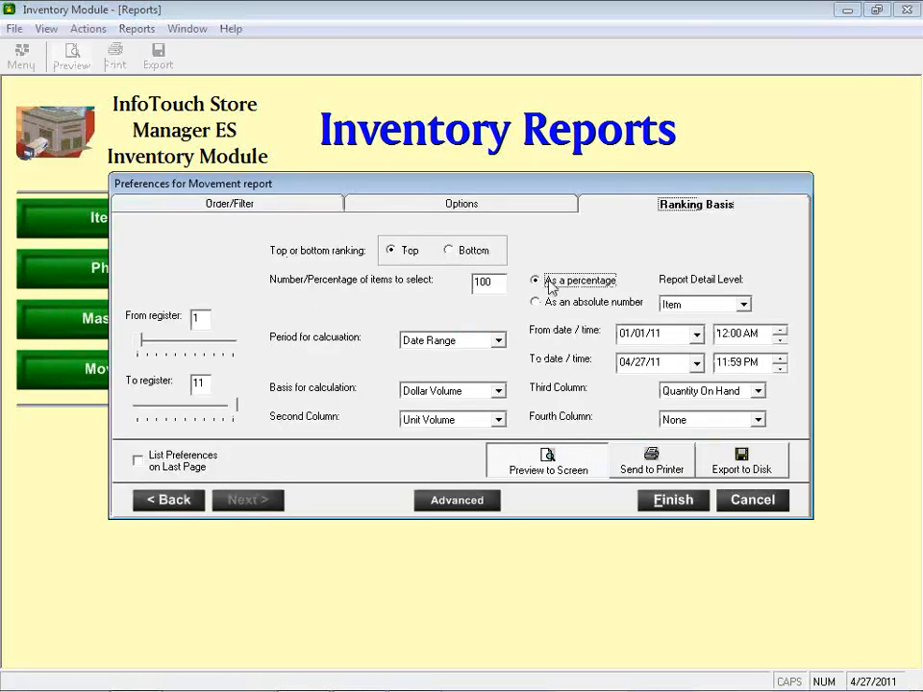
pyautogui.click(674, 500)
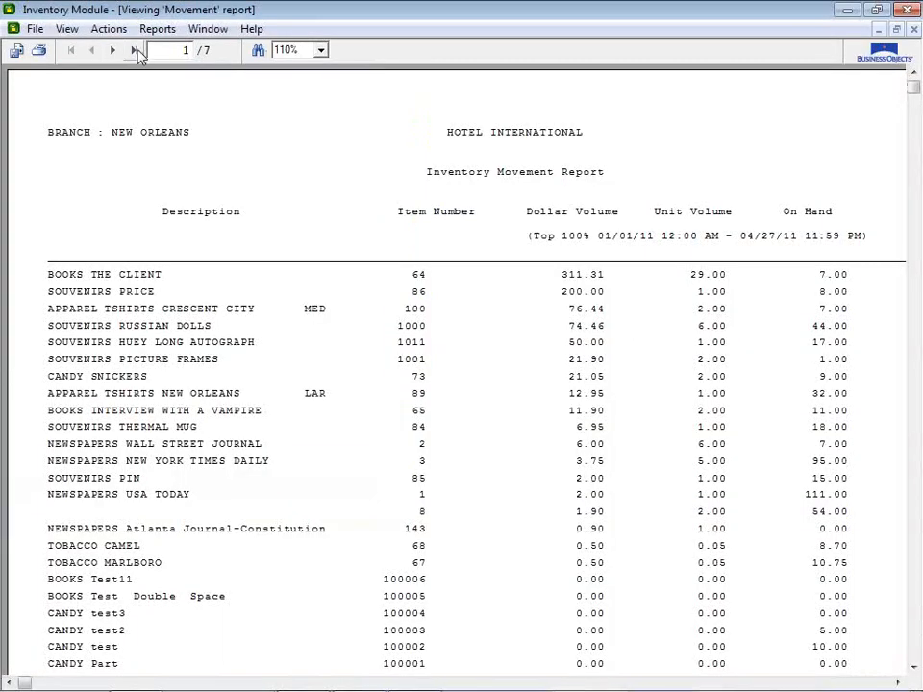
pyautogui.click(135, 51)
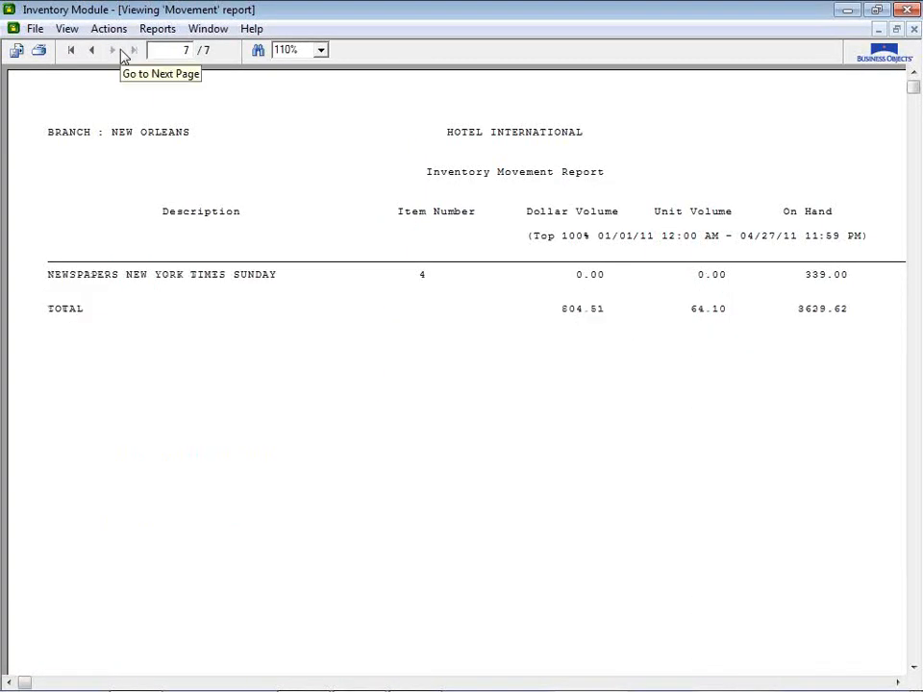
# Go back one page in the Movement report and close the preview
pyautogui.click(92, 51)
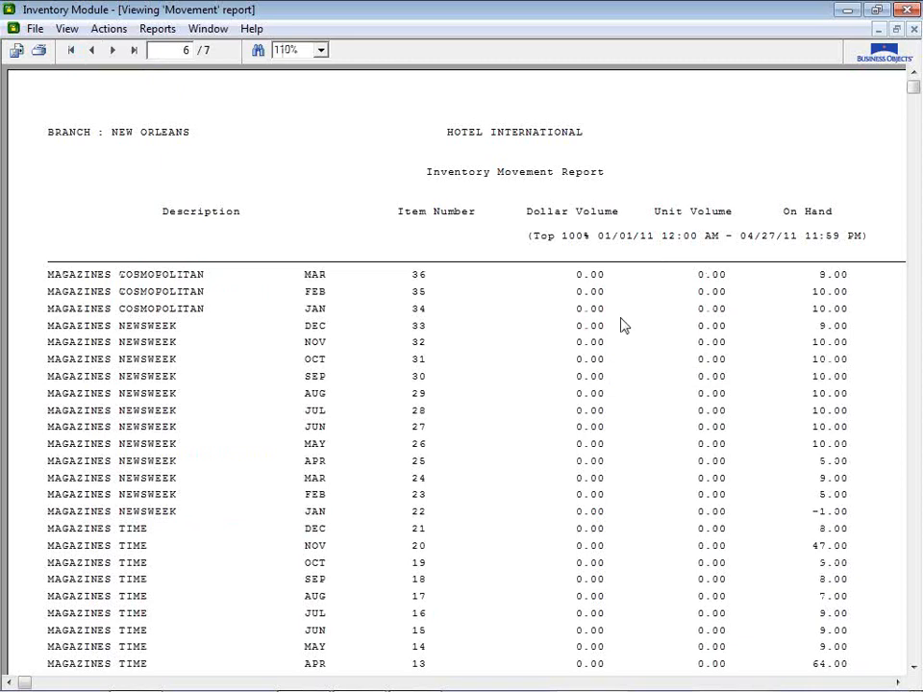
pyautogui.click(915, 32)
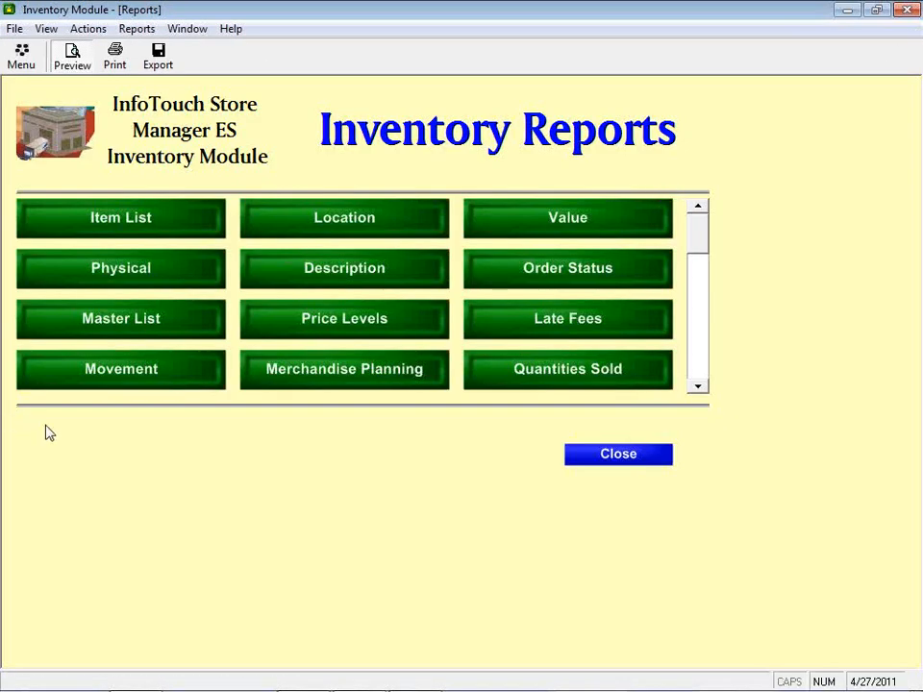
# Set the Movement report's ranking to the top 99 percent of items, preview it, and close the preview
pyautogui.click(104, 383)
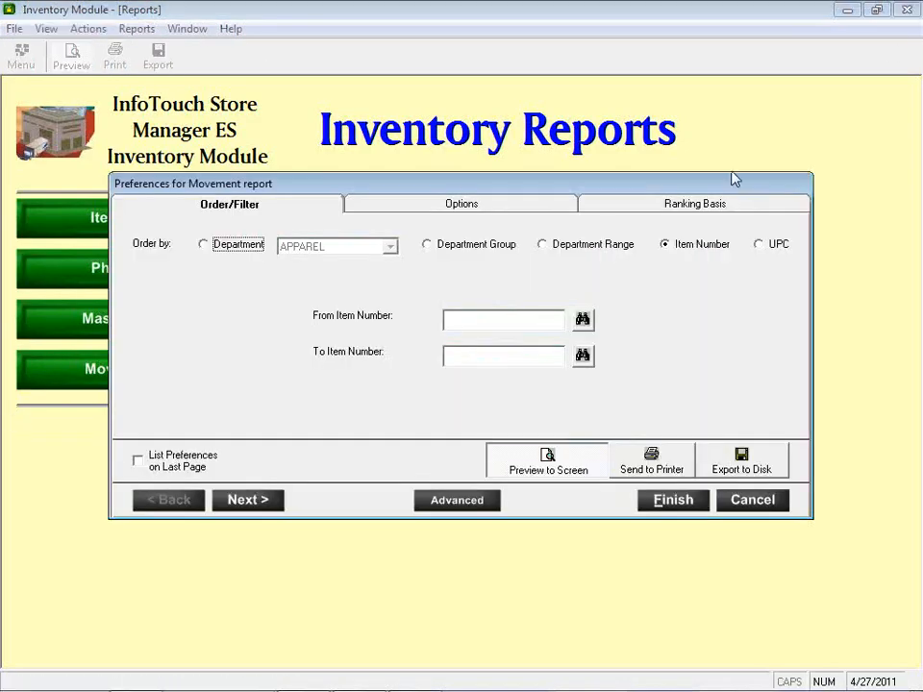
pyautogui.click(685, 207)
pyautogui.click(500, 285)
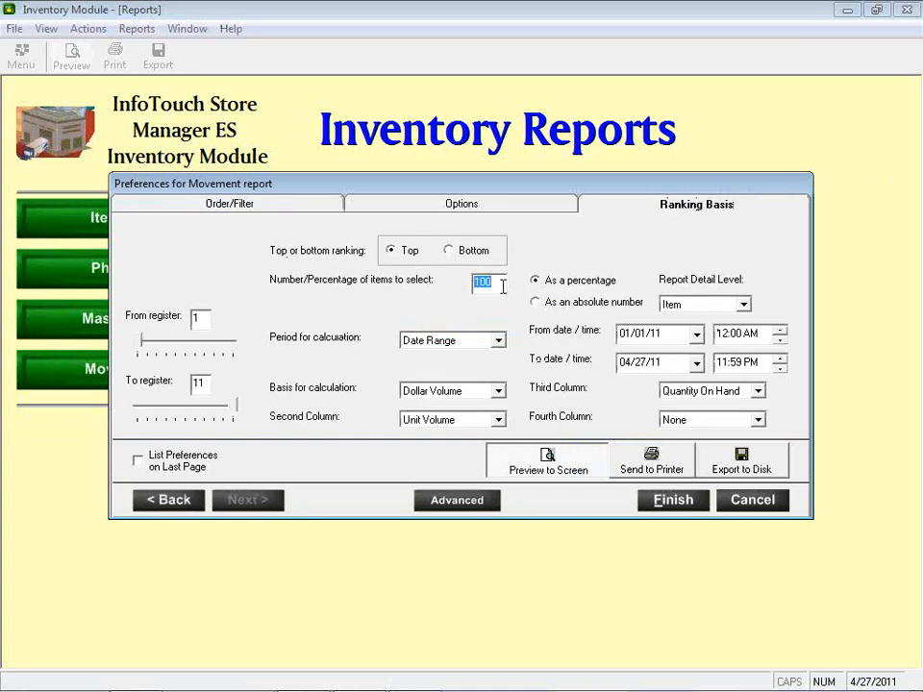
pyautogui.write('99')
pyautogui.click(666, 505)
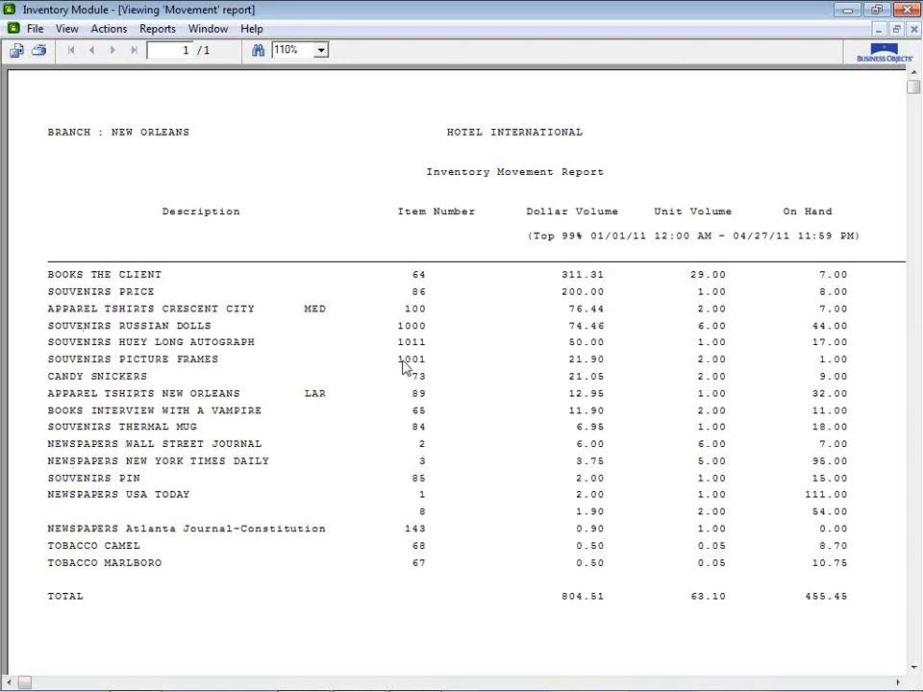
pyautogui.click(915, 30)
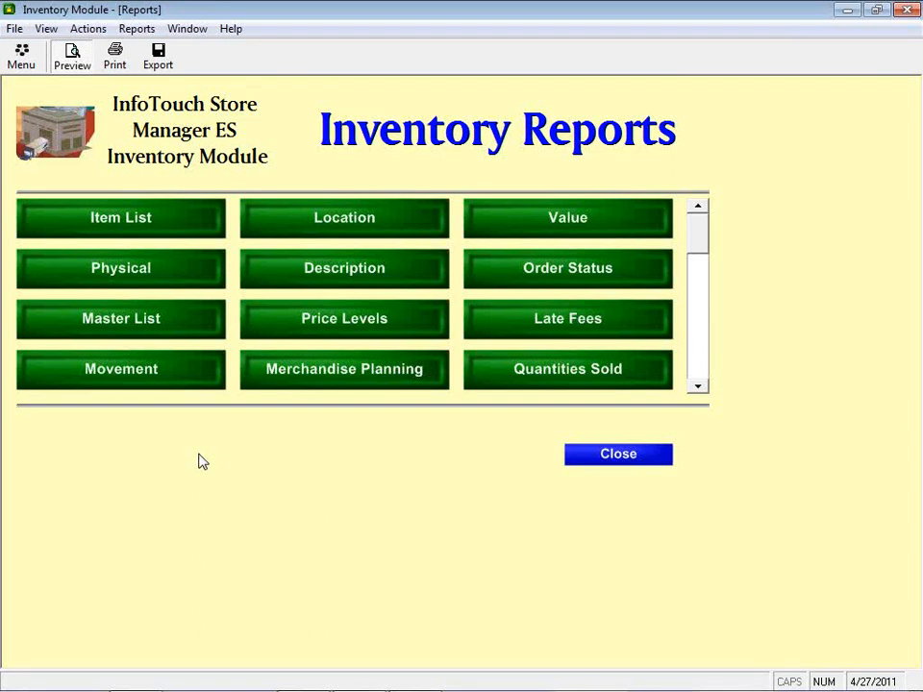
# Preview the Merchandise Planning report with a growth rate target of 10%, then close the preview
pyautogui.click(320, 387)
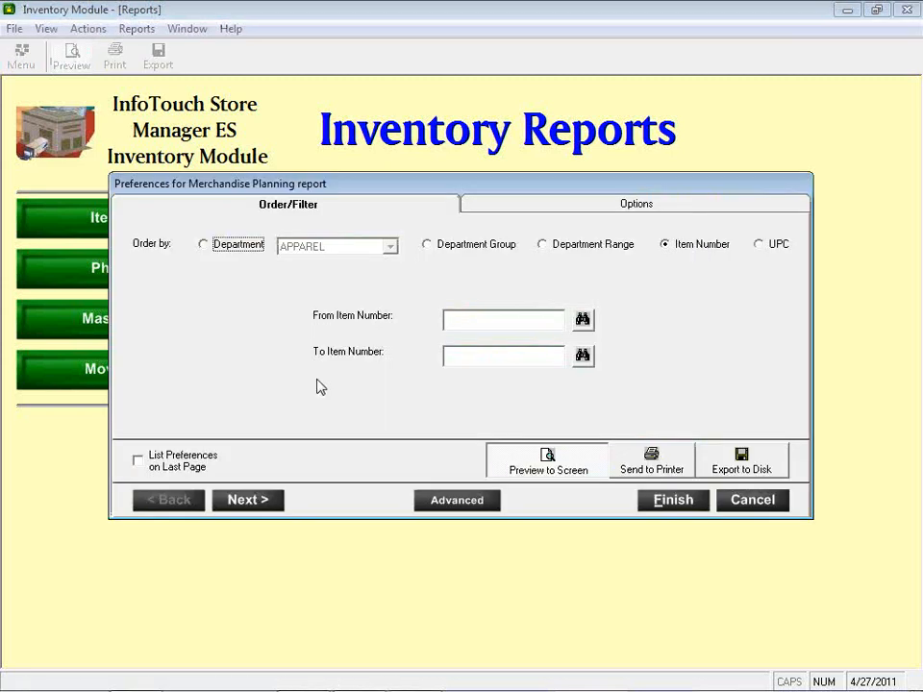
pyautogui.click(627, 205)
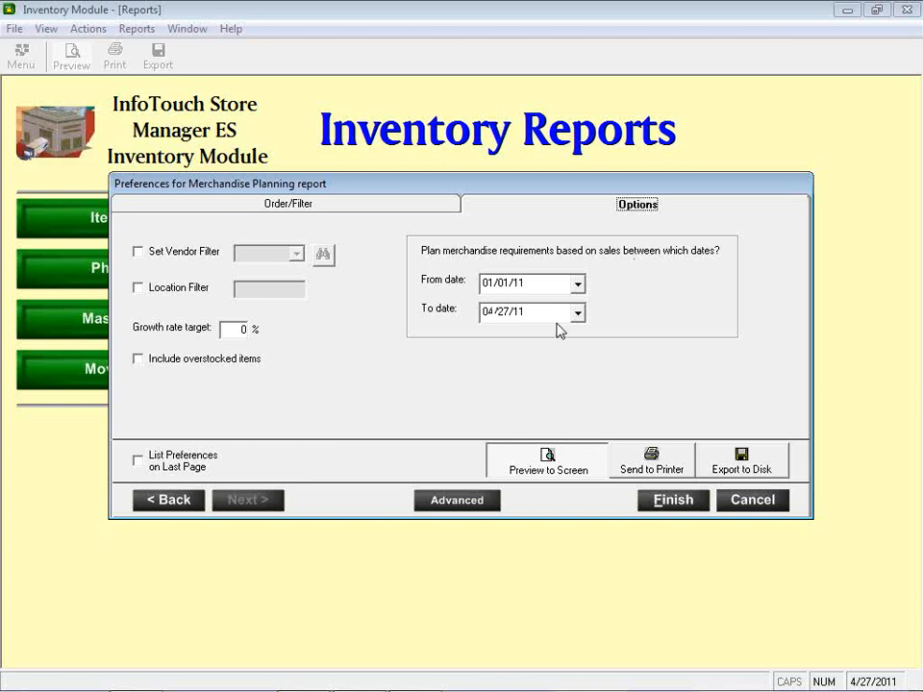
pyautogui.click(234, 327)
pyautogui.write('5')
pyautogui.write('10')
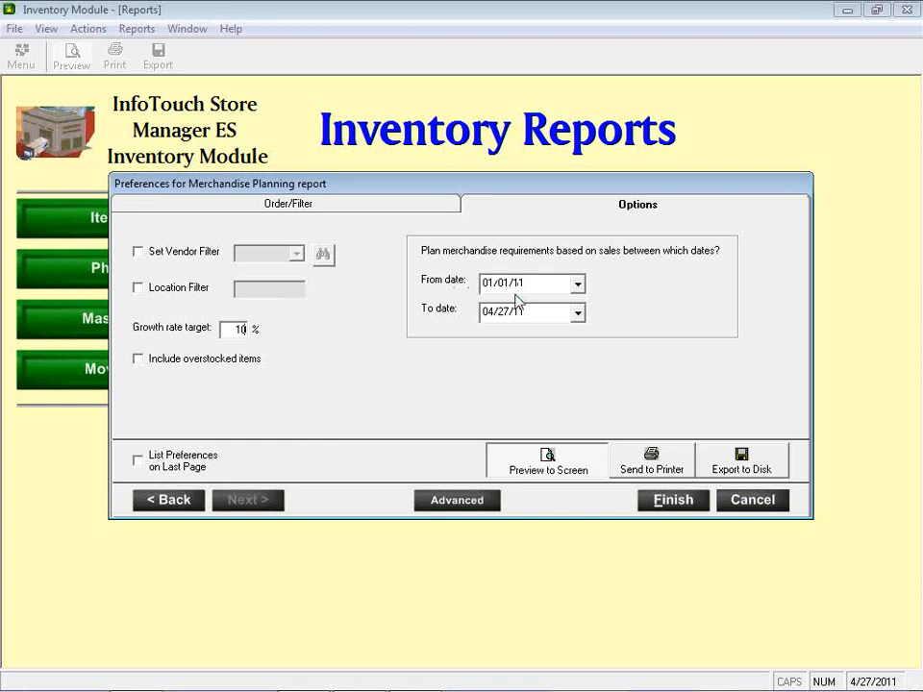
pyautogui.click(661, 500)
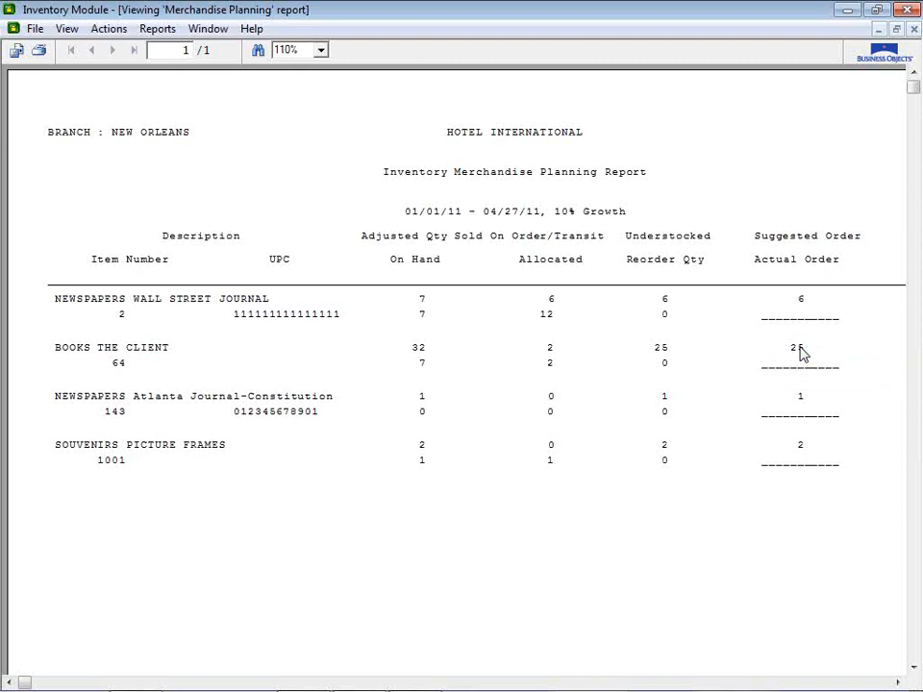
pyautogui.click(914, 31)
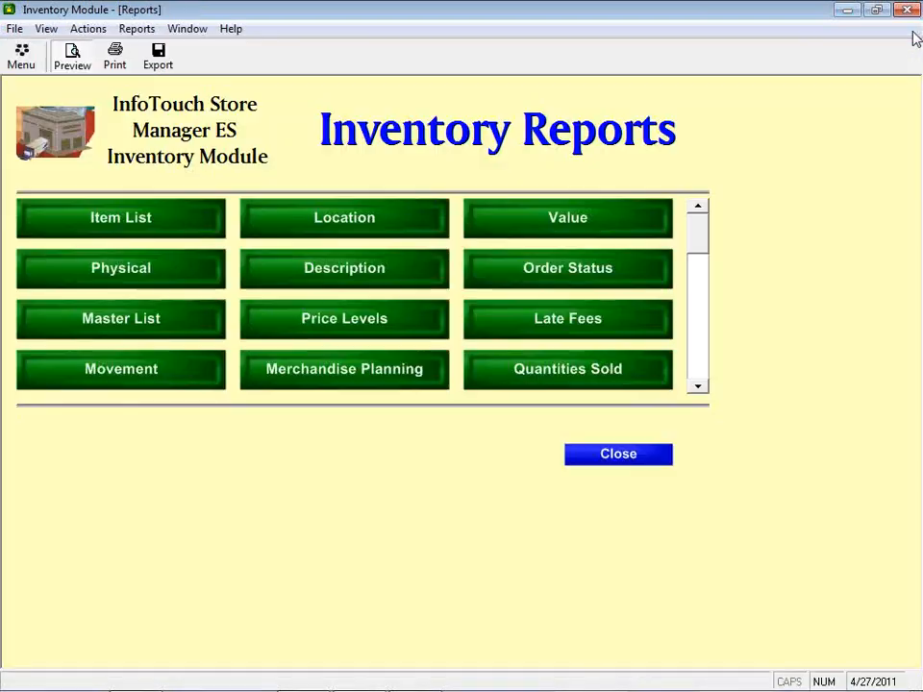
# Preview the Quantities Sold report with its default preferences, examine its columns across the full page width, and close it
pyautogui.click(604, 377)
pyautogui.press('Return')
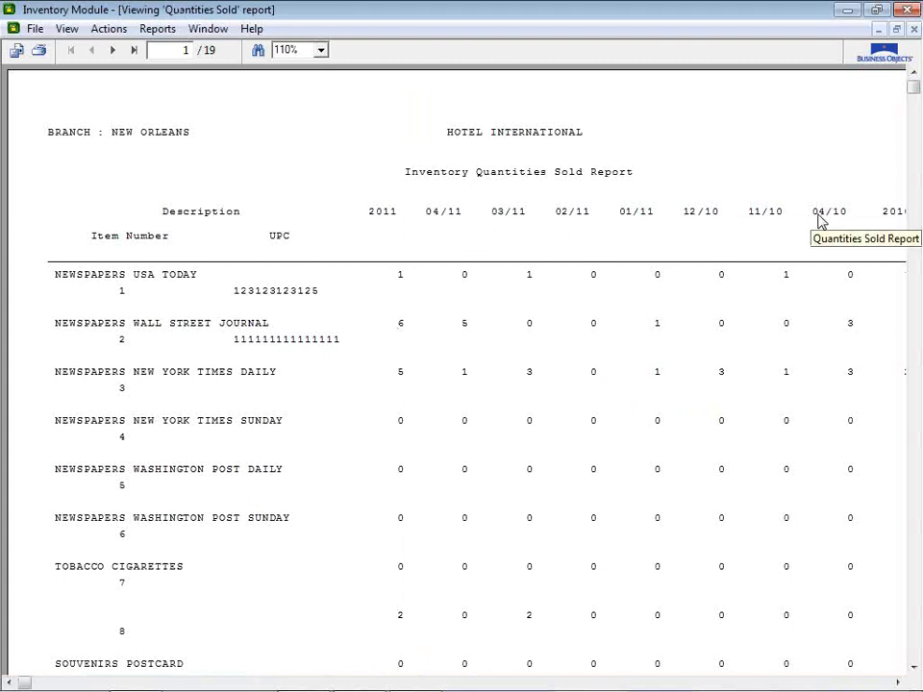
pyautogui.hscroll(2, 816, 222)
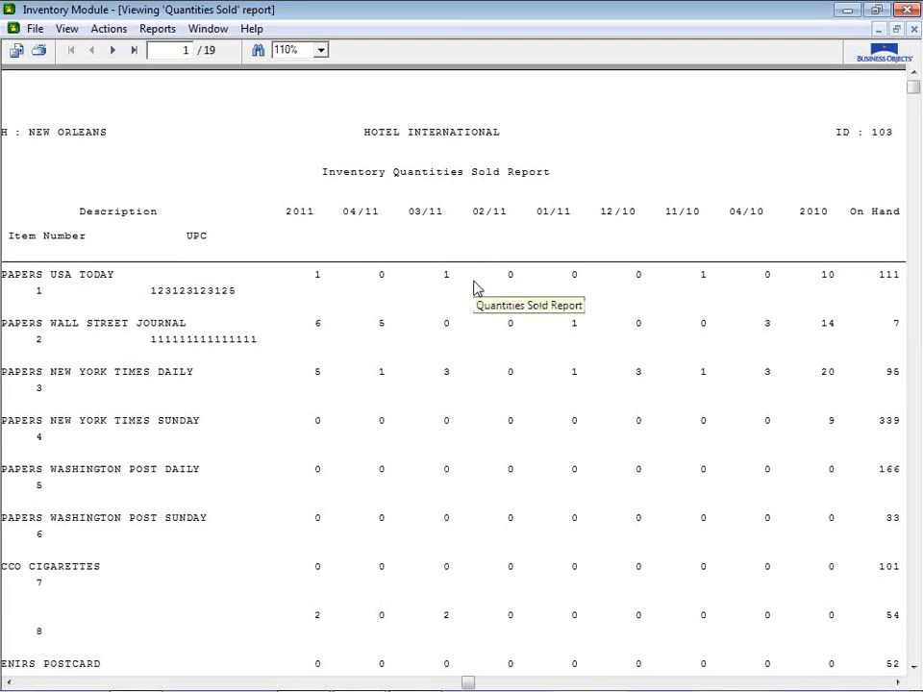
pyautogui.press('Right')
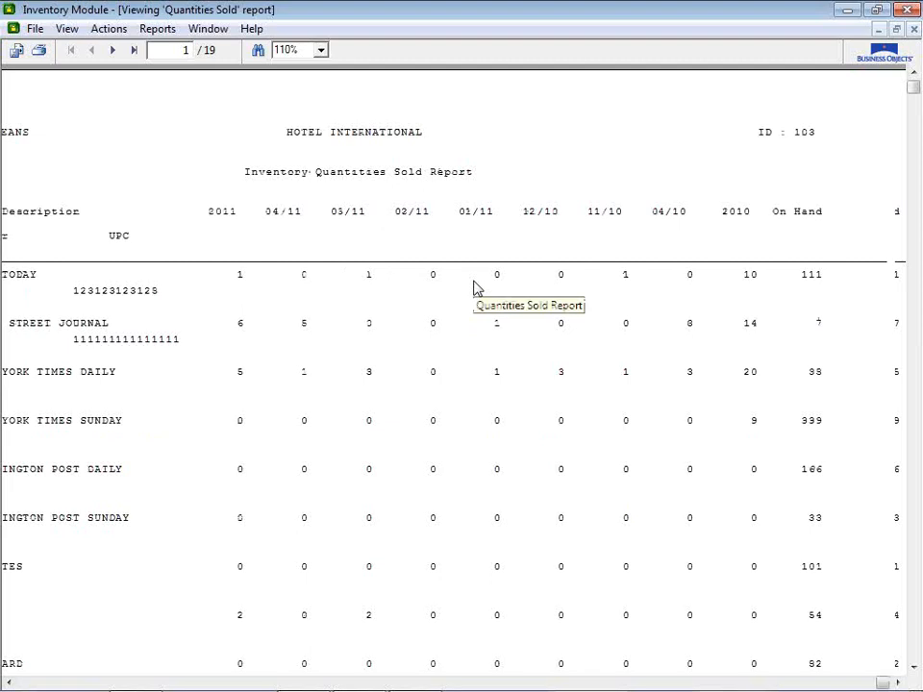
pyautogui.press('Left')
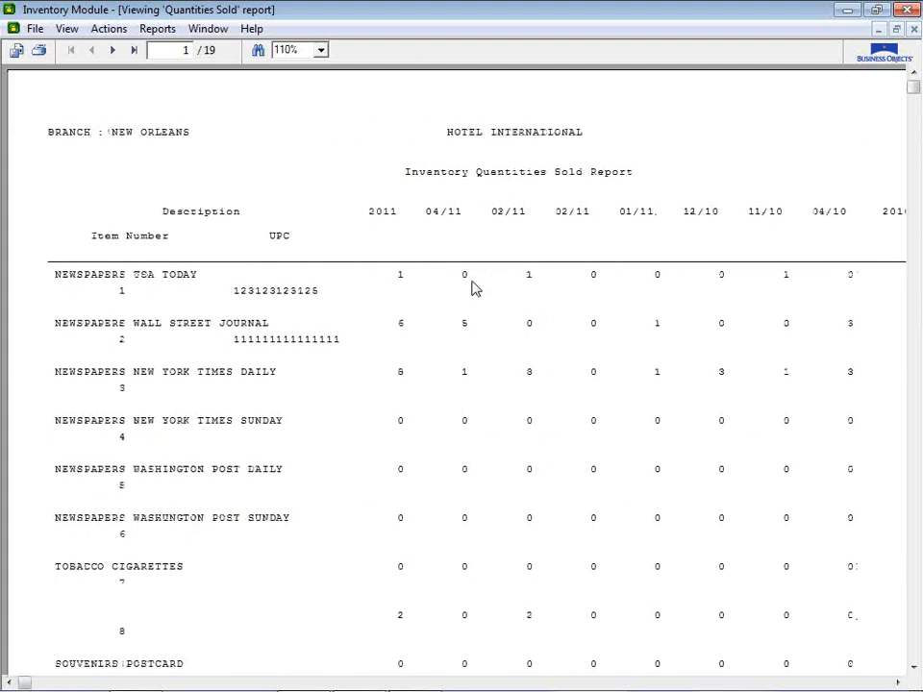
pyautogui.click(914, 29)
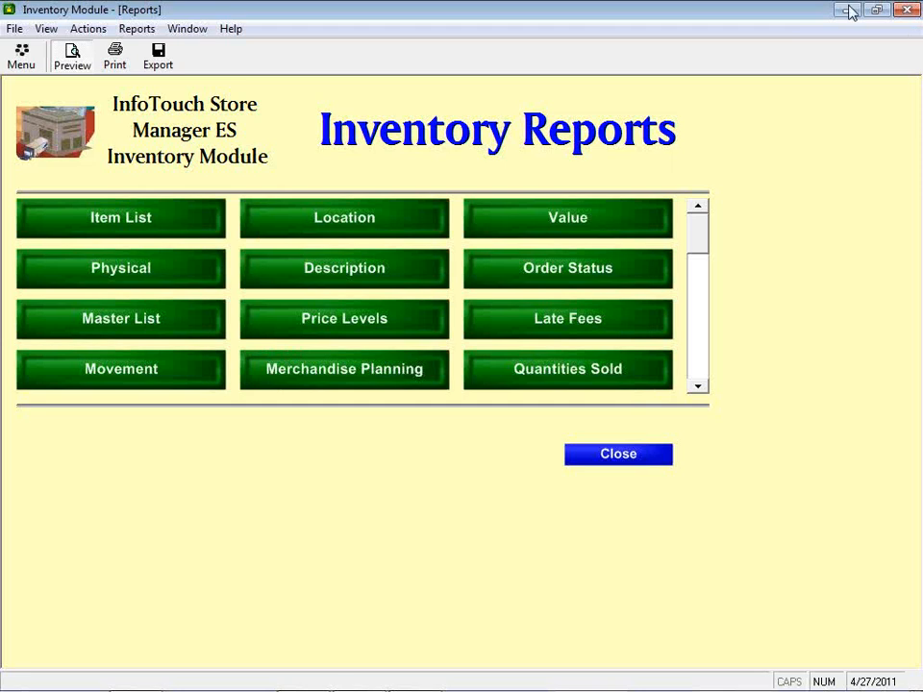
# Preview the Monthly Unit Sales report, examine the monthly columns through to the total, and close the preview
pyautogui.click(703, 388)
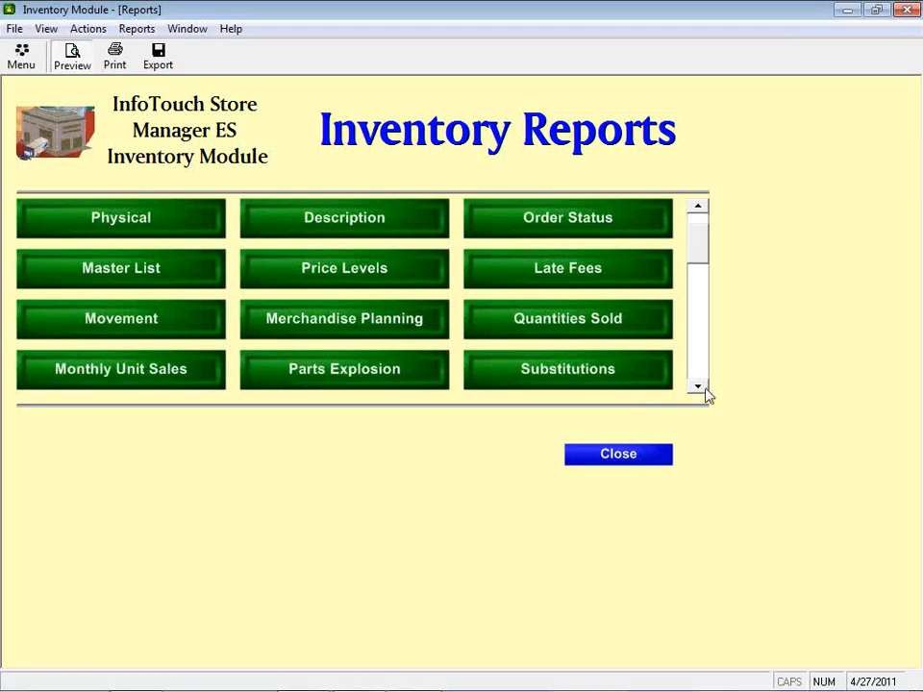
pyautogui.click(159, 376)
pyautogui.click(673, 500)
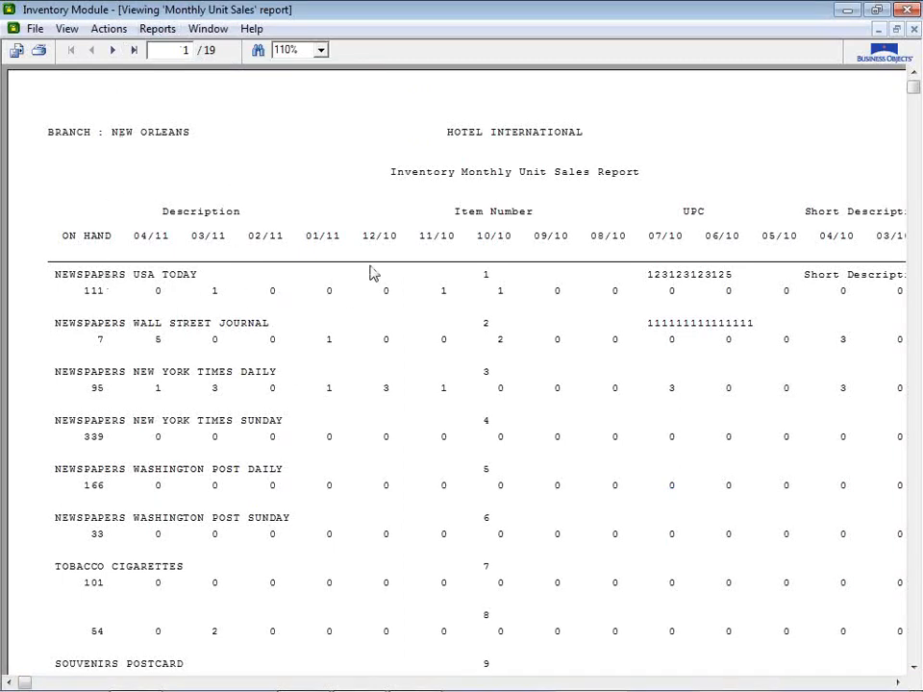
pyautogui.hscroll(5, 373, 274)
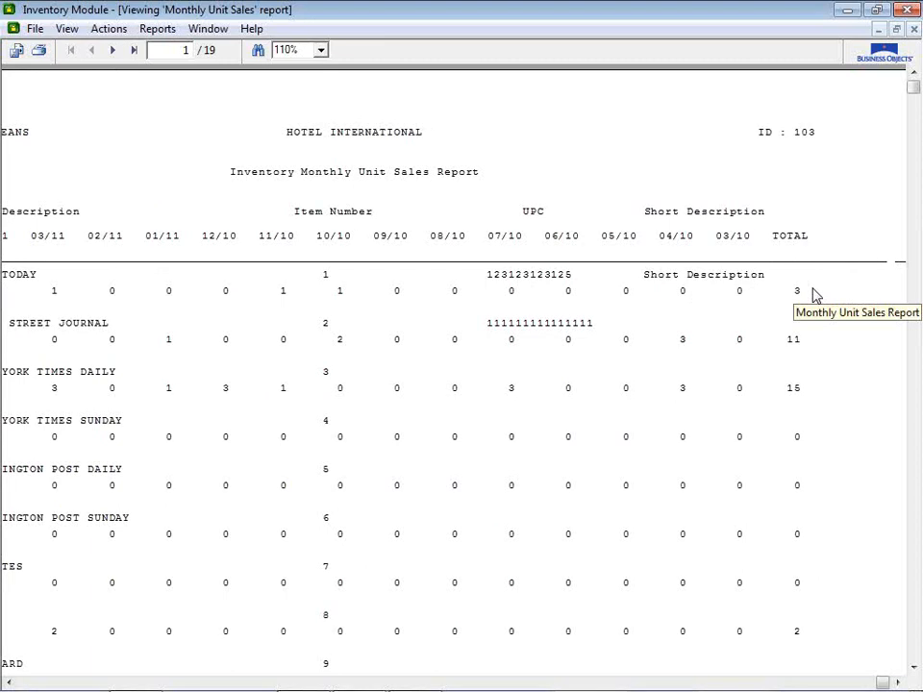
pyautogui.hscroll(-5, 817, 296)
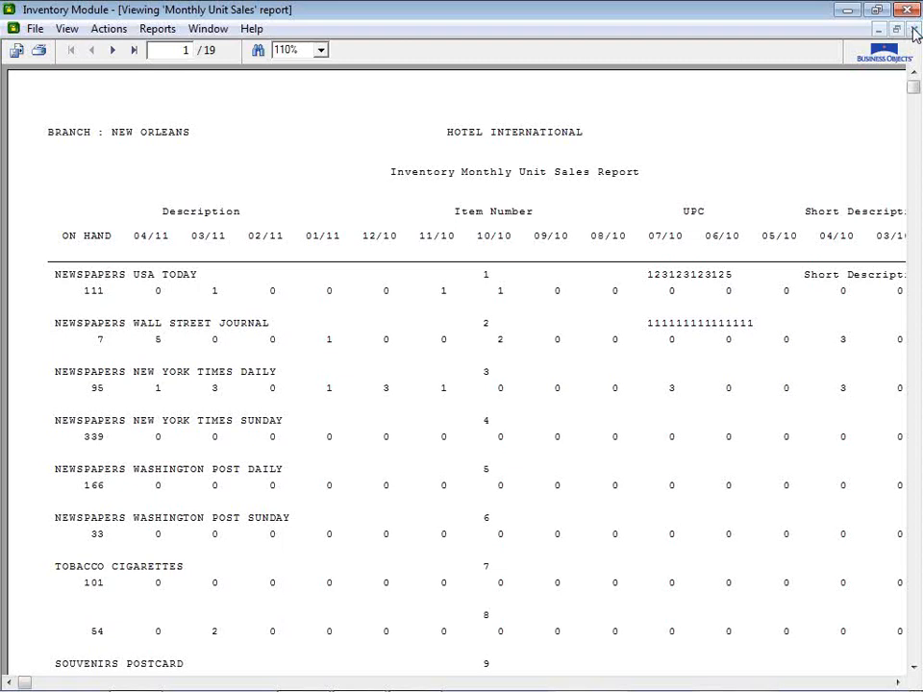
pyautogui.click(912, 30)
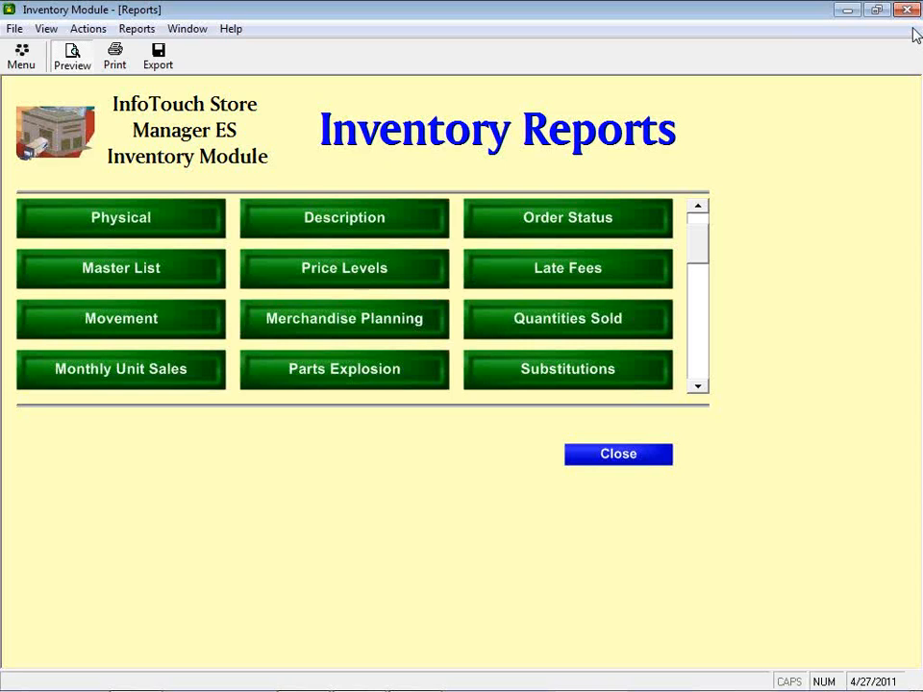
pyautogui.click(137, 29)
pyautogui.moveTo(204, 235)
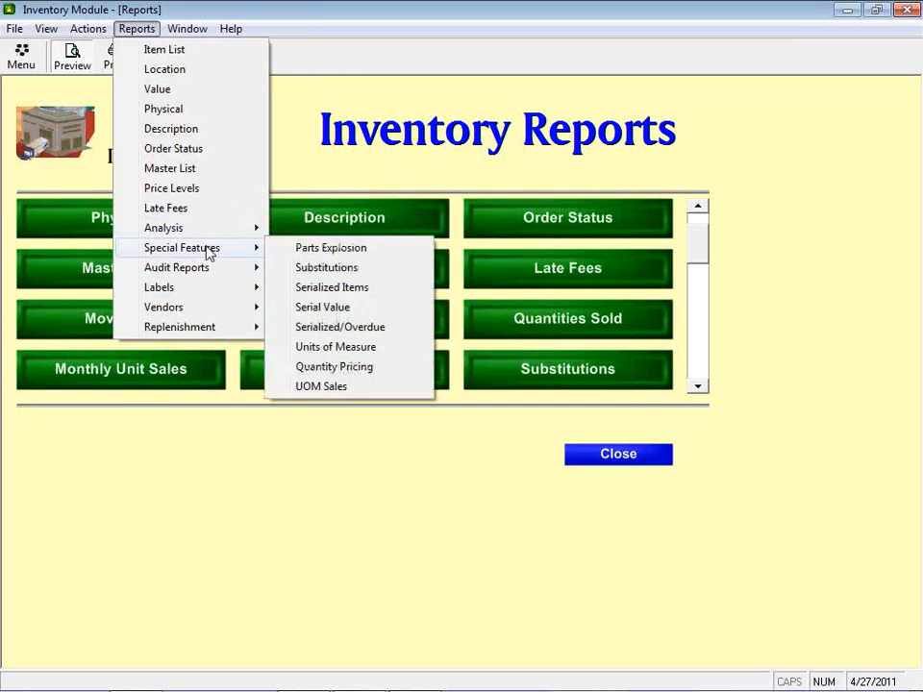
pyautogui.click(577, 10)
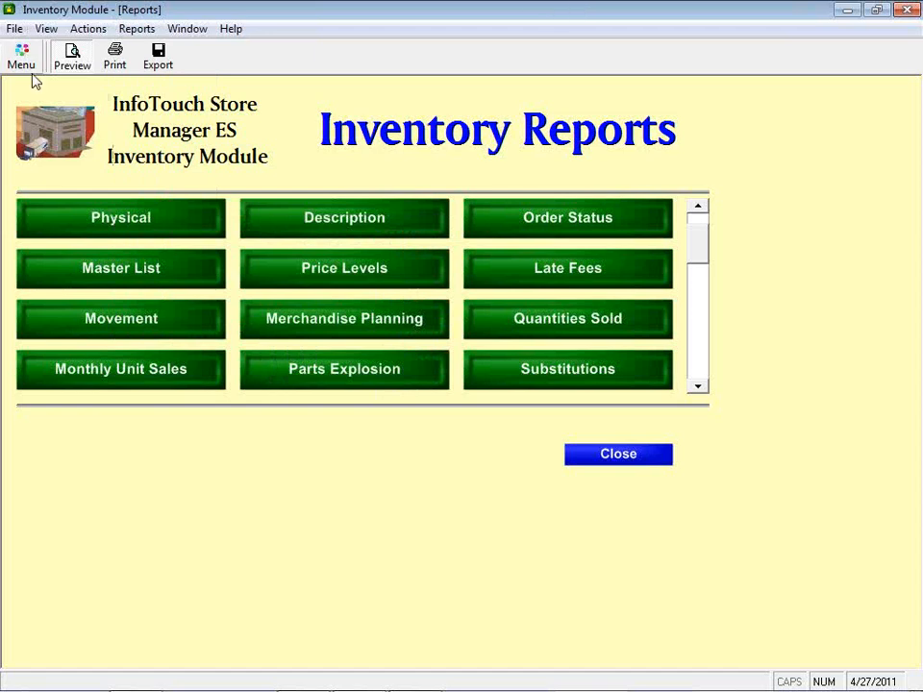
# Look up item number 1 in Modify Inventory, view its special features options, and close the item without changes
pyautogui.click(87, 29)
pyautogui.click(130, 96)
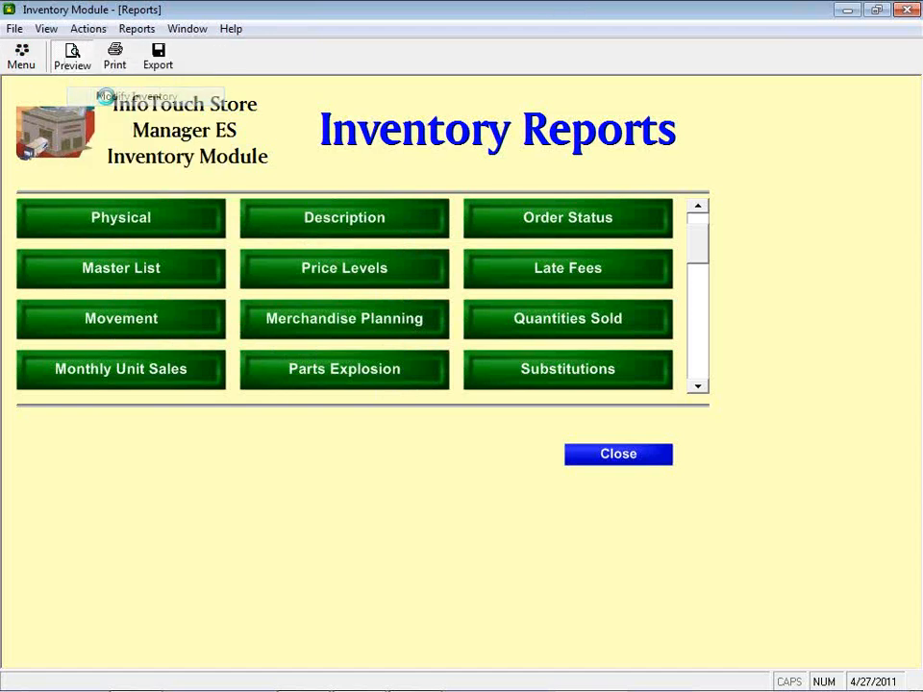
pyautogui.write('1')
pyautogui.press('Return')
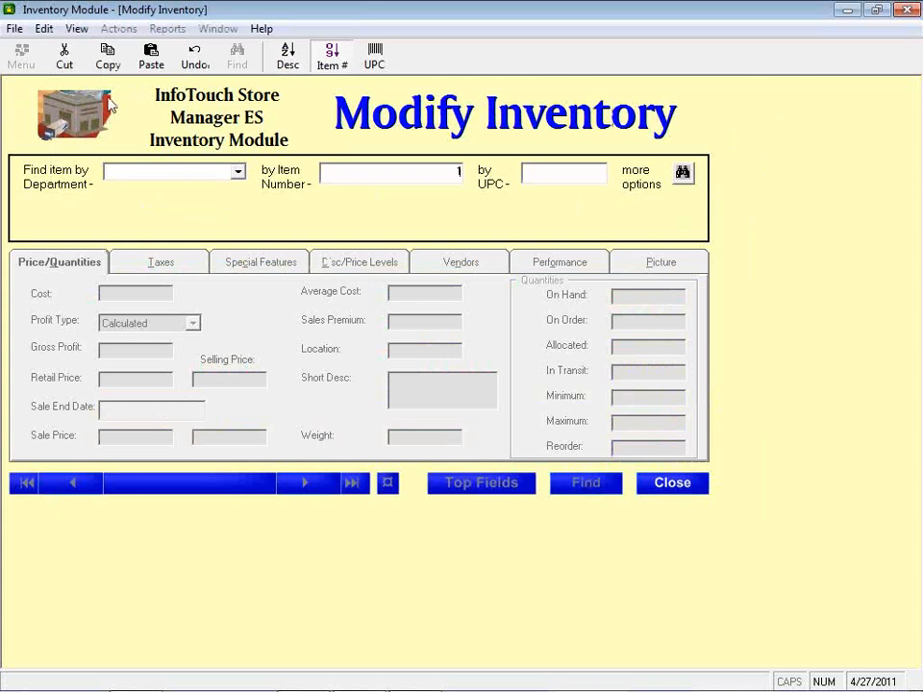
pyautogui.click(253, 265)
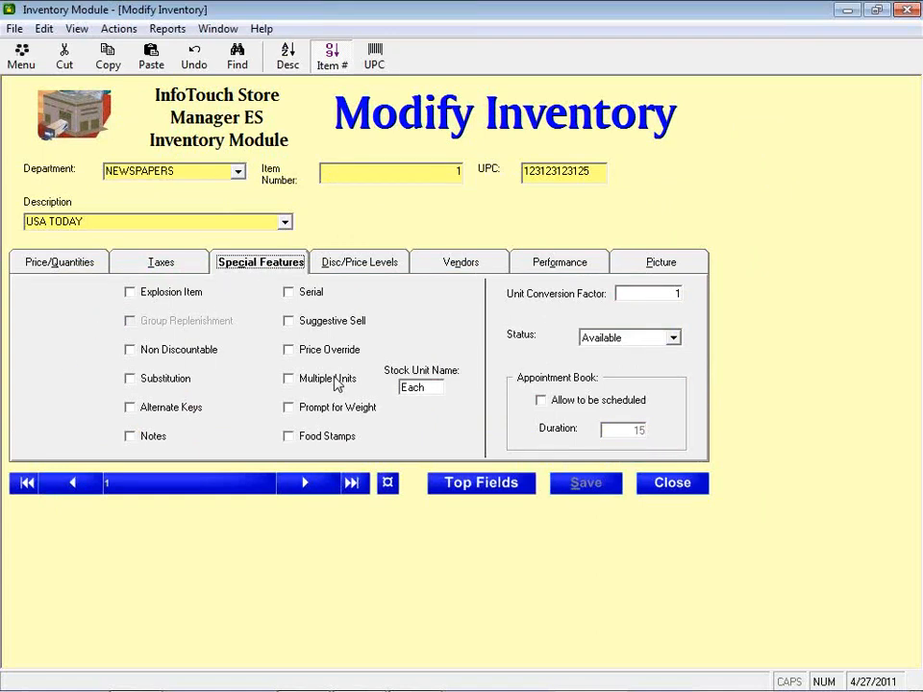
pyautogui.click(666, 482)
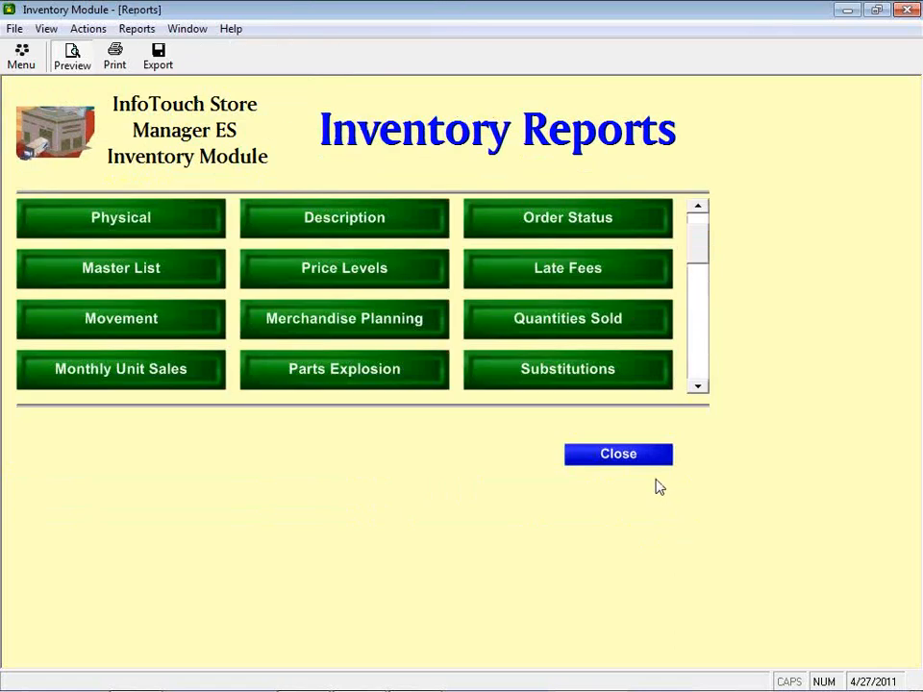
# Preview the Parts Explosion report ordered by item number and close the preview
pyautogui.click(376, 378)
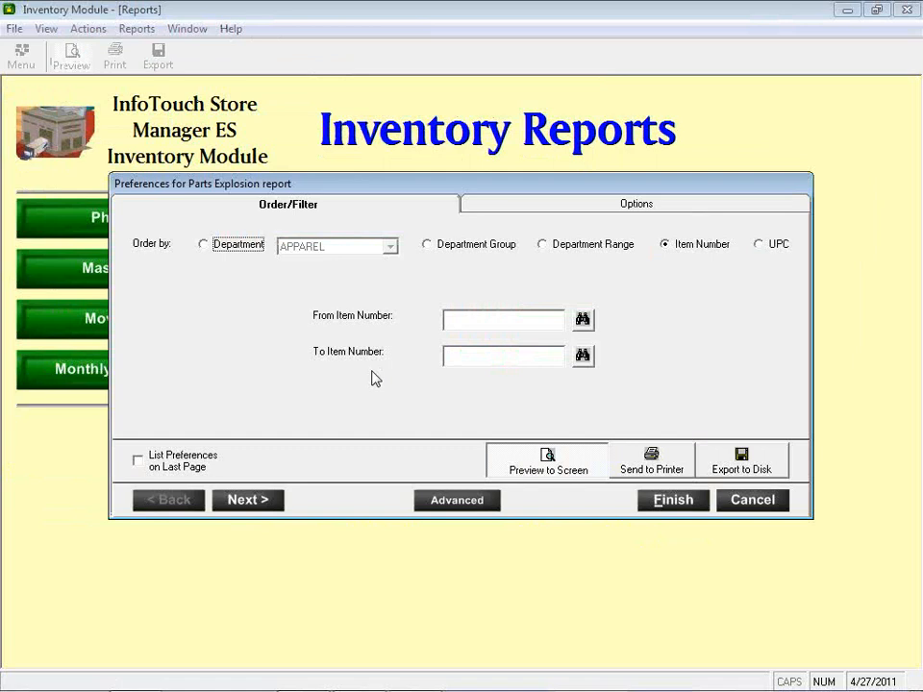
pyautogui.click(656, 497)
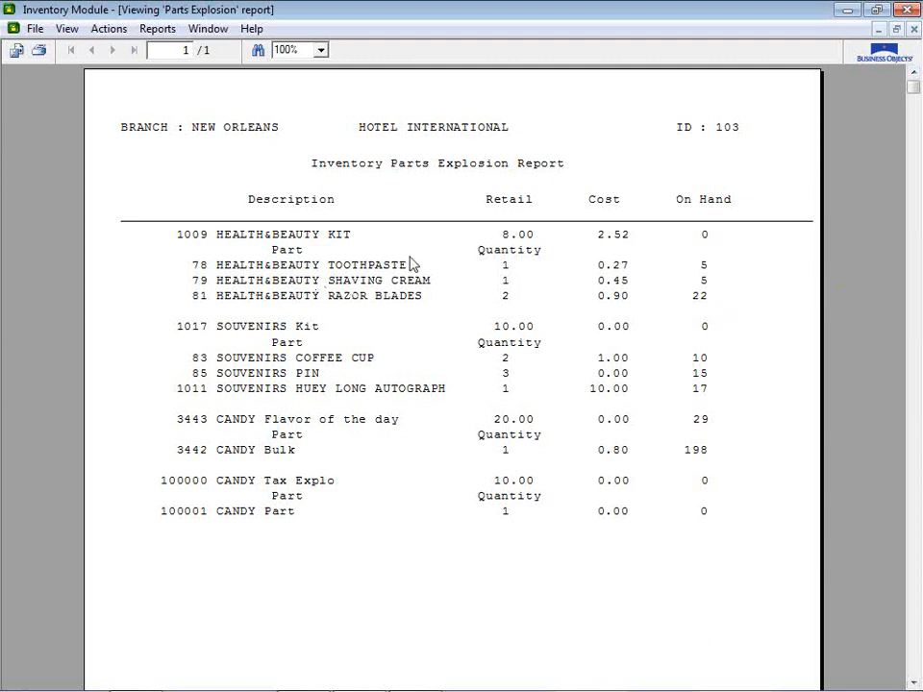
pyautogui.click(913, 31)
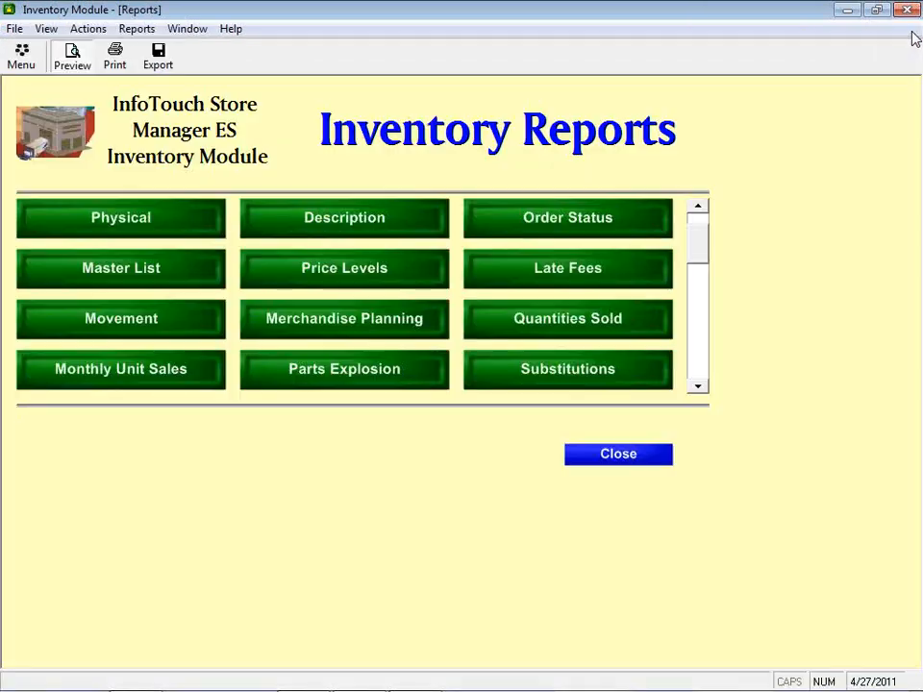
# Preview the Substitutions report with its default preferences and close the preview
pyautogui.click(556, 383)
pyautogui.press('Return')
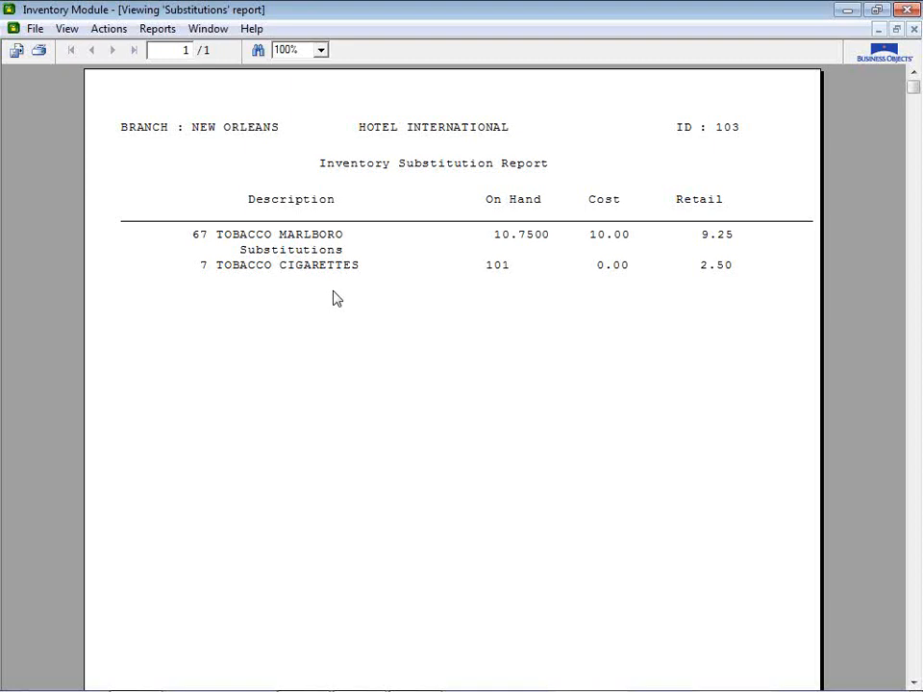
pyautogui.click(914, 29)
# Preview the Serialized Items report ordered by item number and examine the serial entries down to the end of the list
pyautogui.click(699, 389)
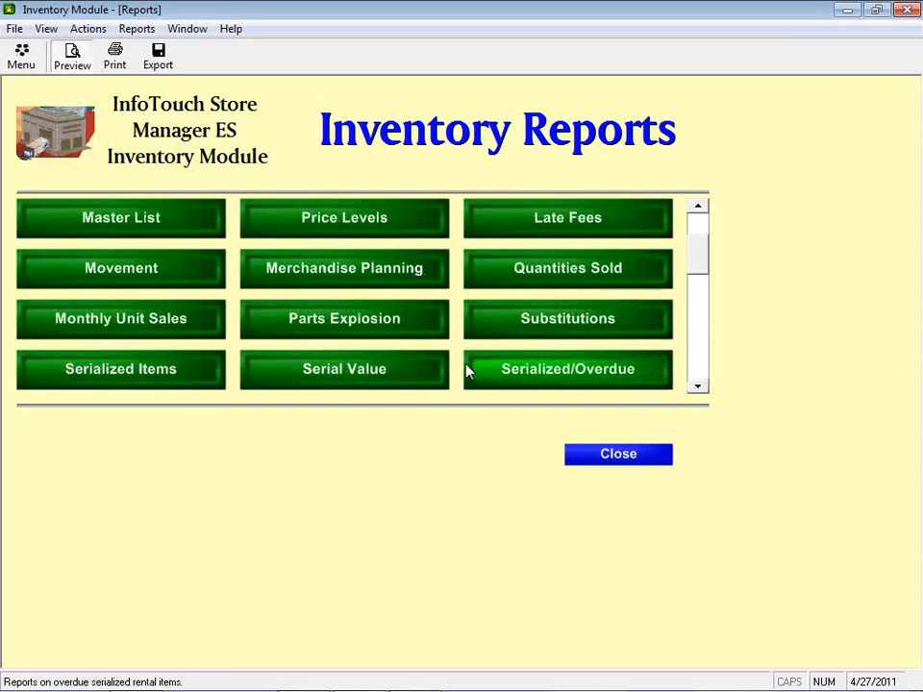
pyautogui.click(192, 385)
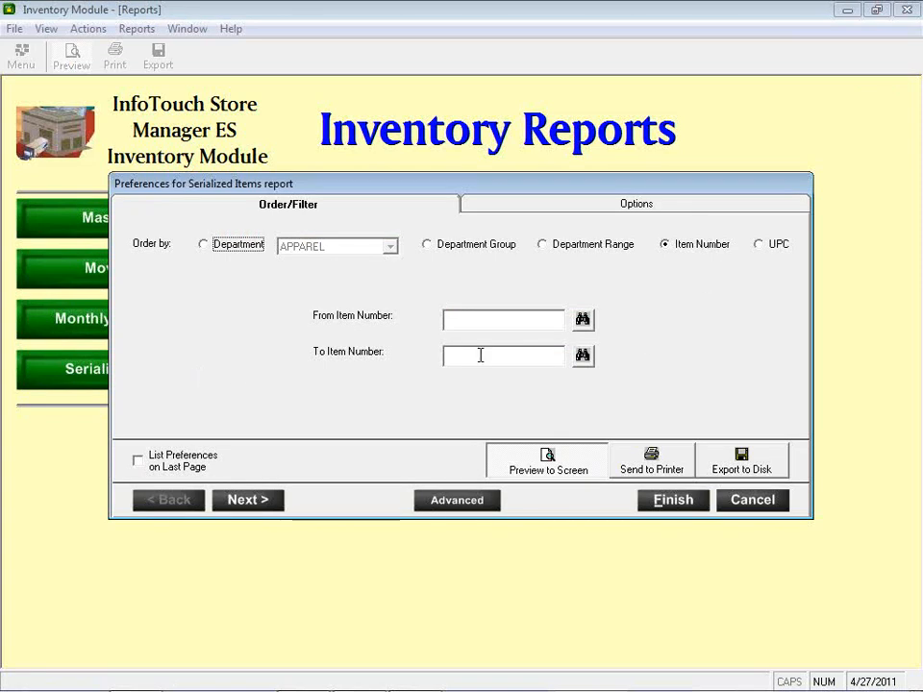
pyautogui.click(684, 507)
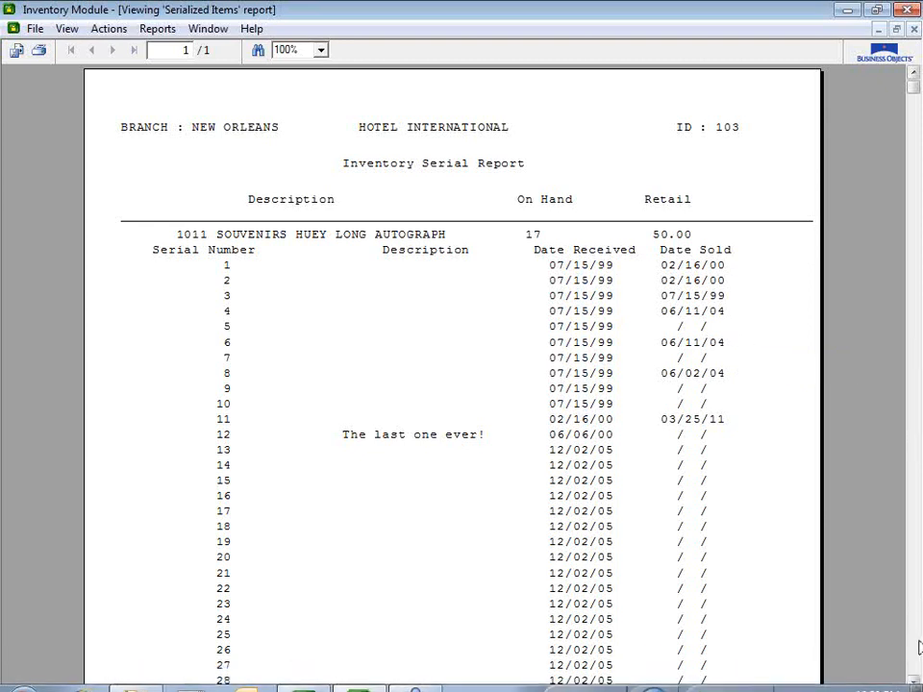
pyautogui.scroll(-5, 919, 646)
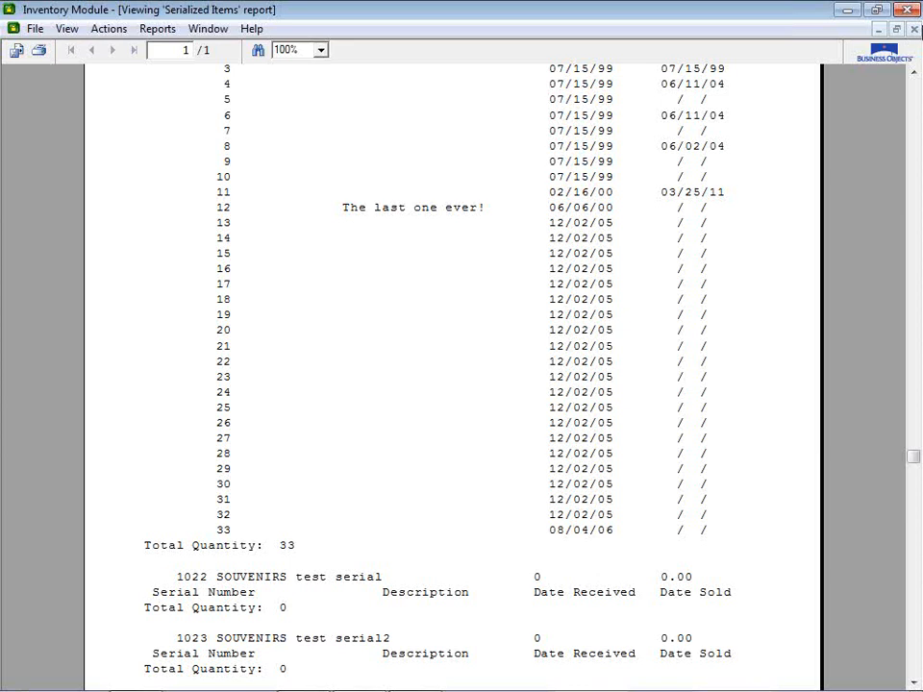
# Close the Serialized Items preview, and preview and close the Serial Value report ordered by item number
pyautogui.click(915, 30)
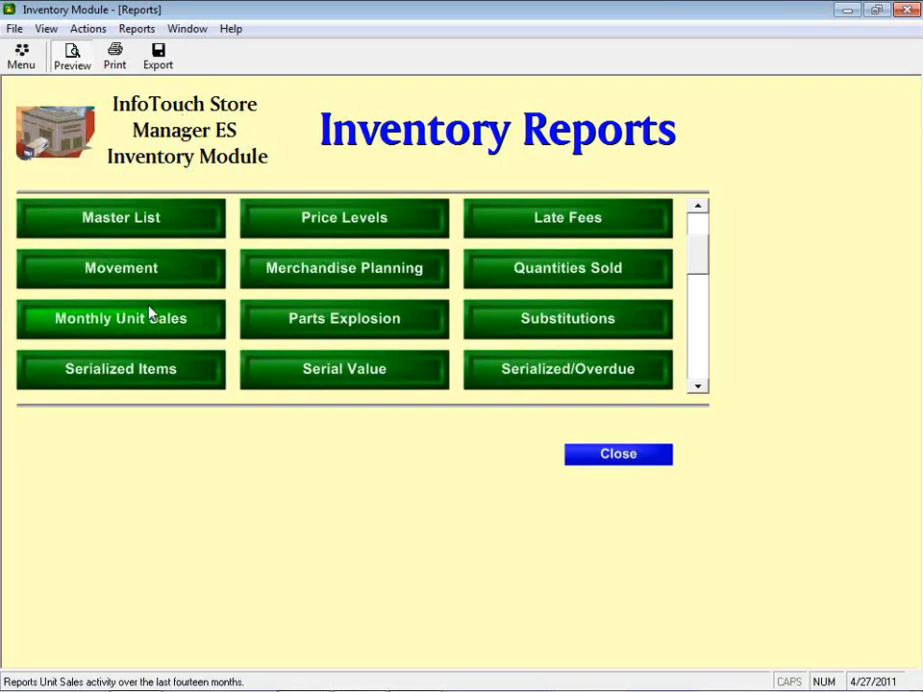
pyautogui.click(297, 367)
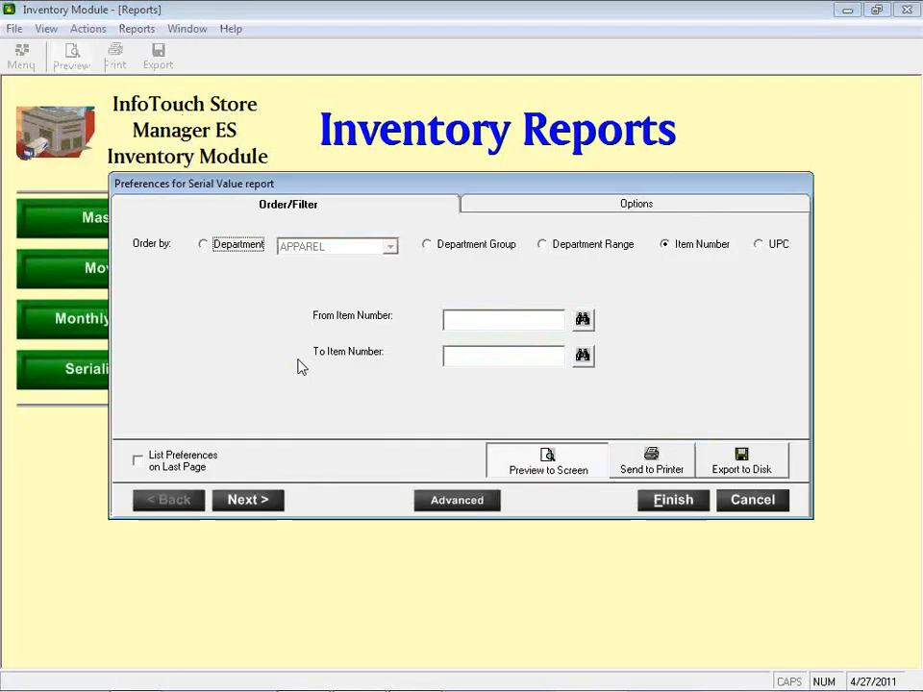
pyautogui.click(654, 496)
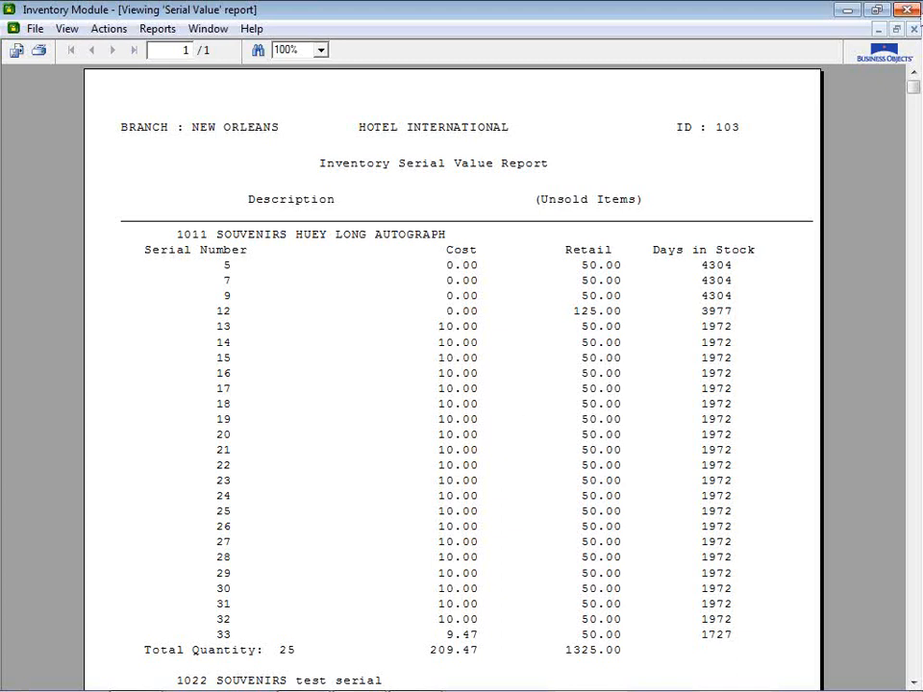
pyautogui.click(911, 33)
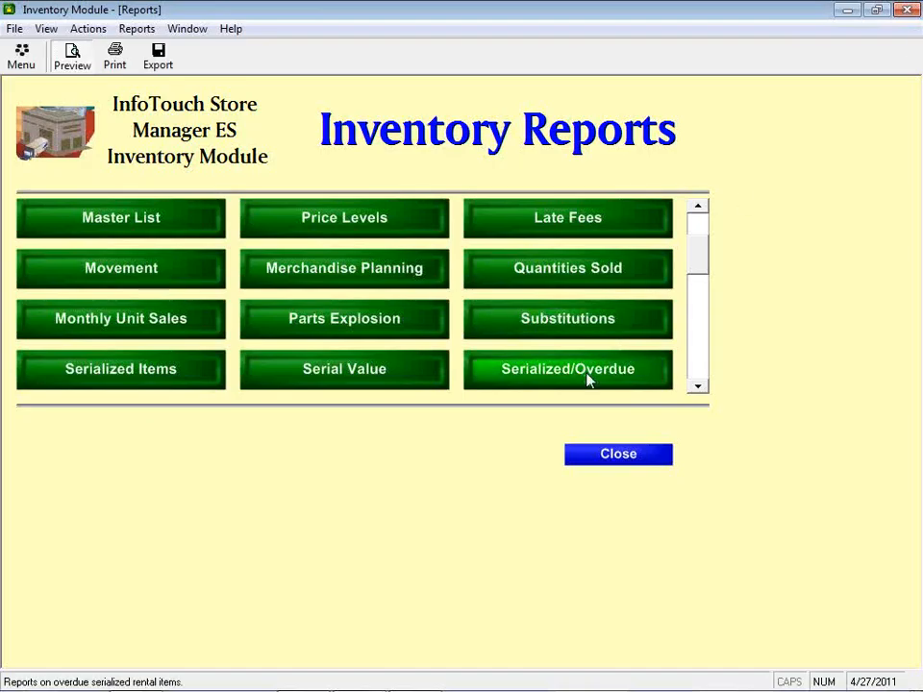
# Try a cut-off date of 05/01/11 in the Serialized/Overdue report's preferences and cancel the report
pyautogui.click(587, 379)
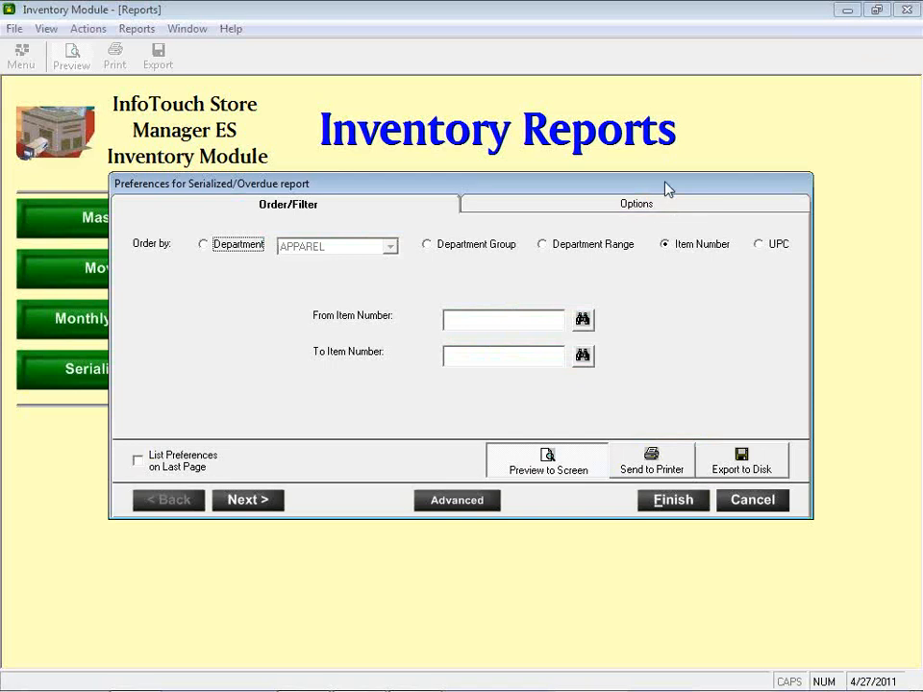
pyautogui.click(658, 208)
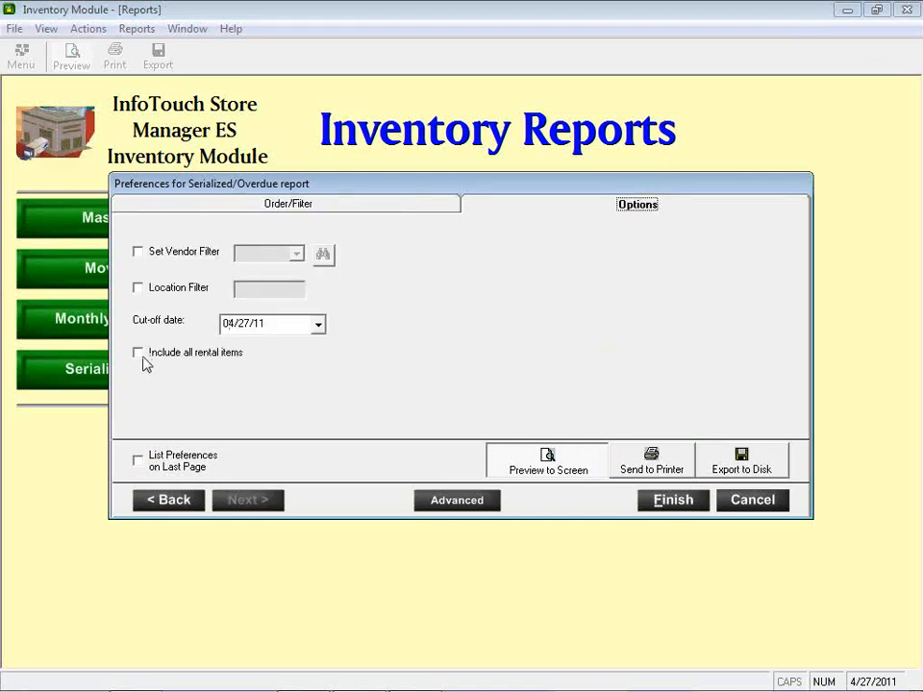
pyautogui.click(319, 327)
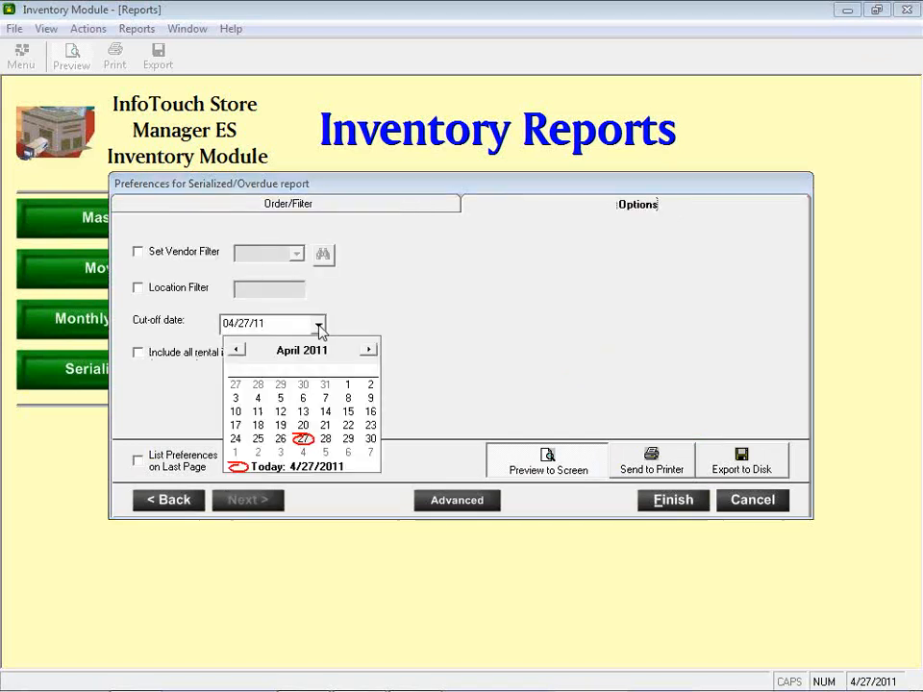
pyautogui.click(235, 453)
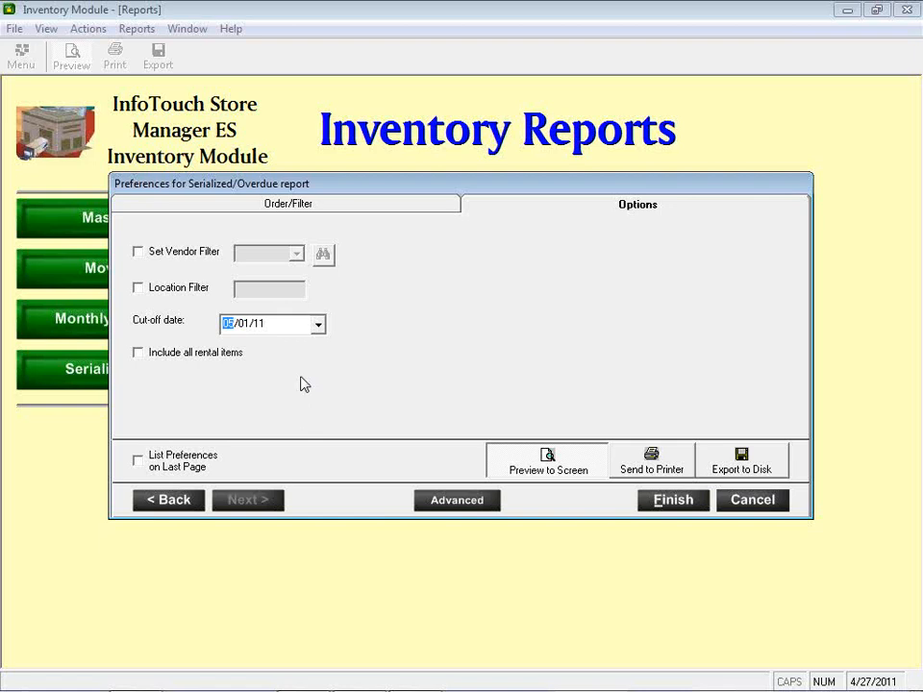
pyautogui.click(760, 502)
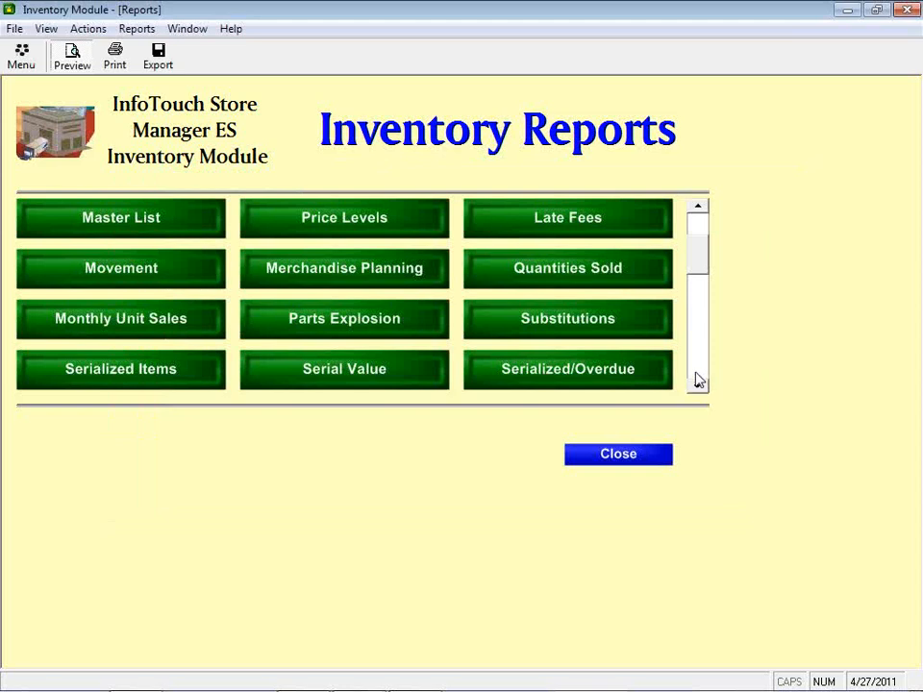
# Preview the Units of Measure report ordered by item number and close the preview
pyautogui.click(699, 387)
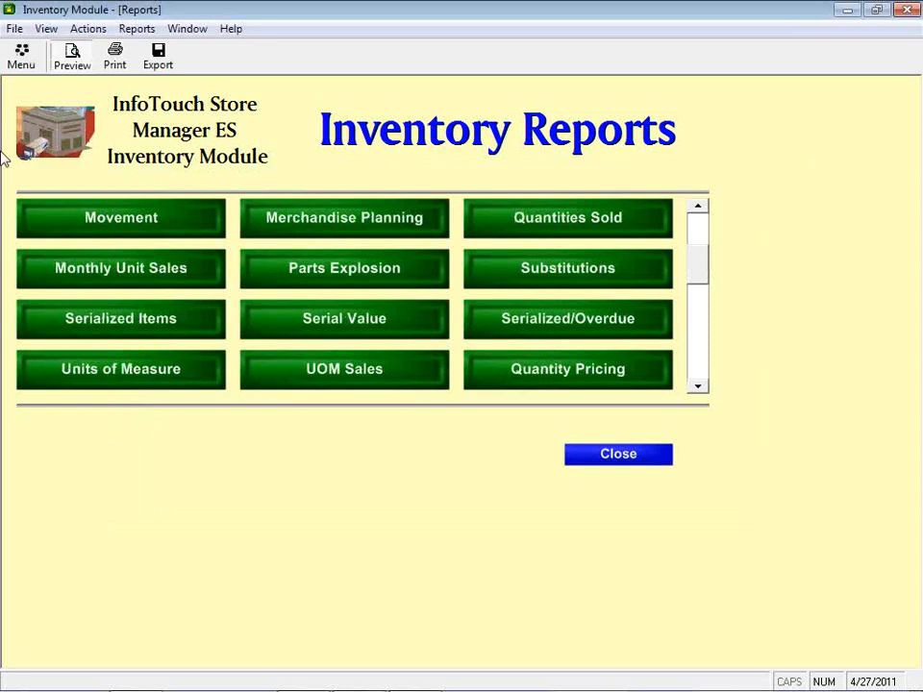
pyautogui.click(157, 382)
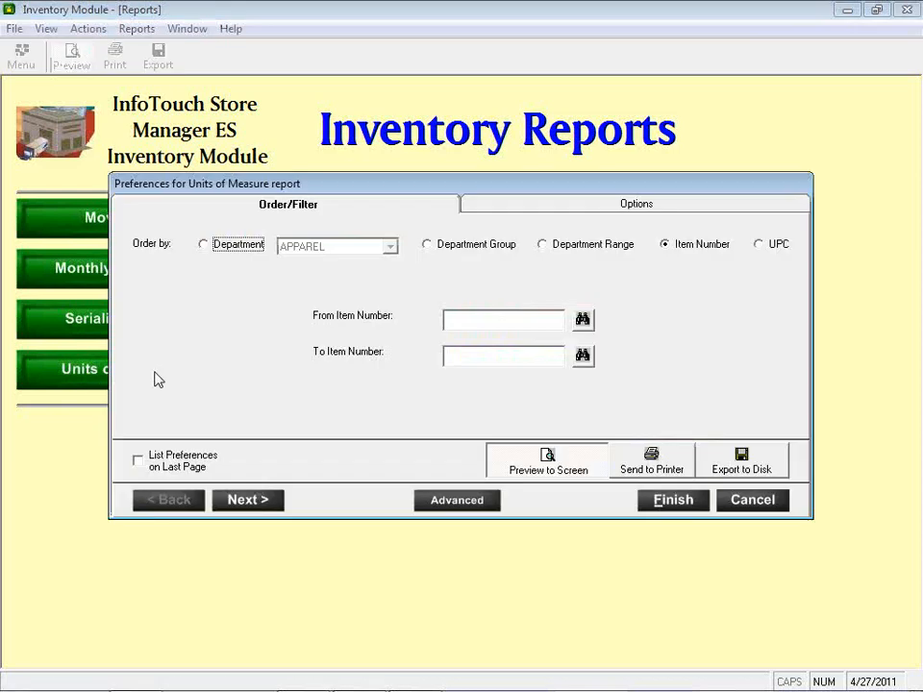
pyautogui.click(688, 506)
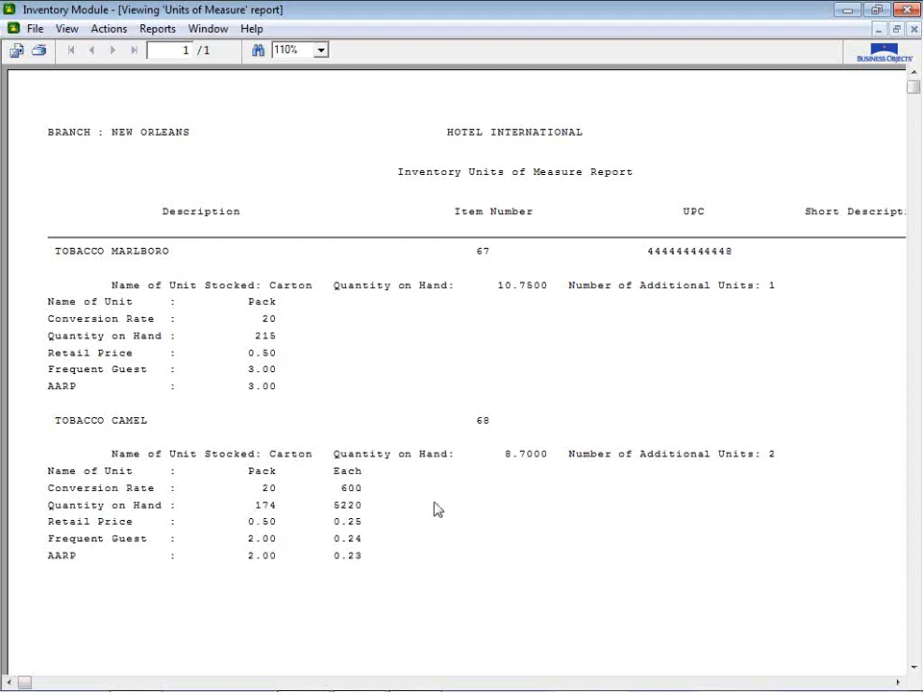
pyautogui.click(915, 30)
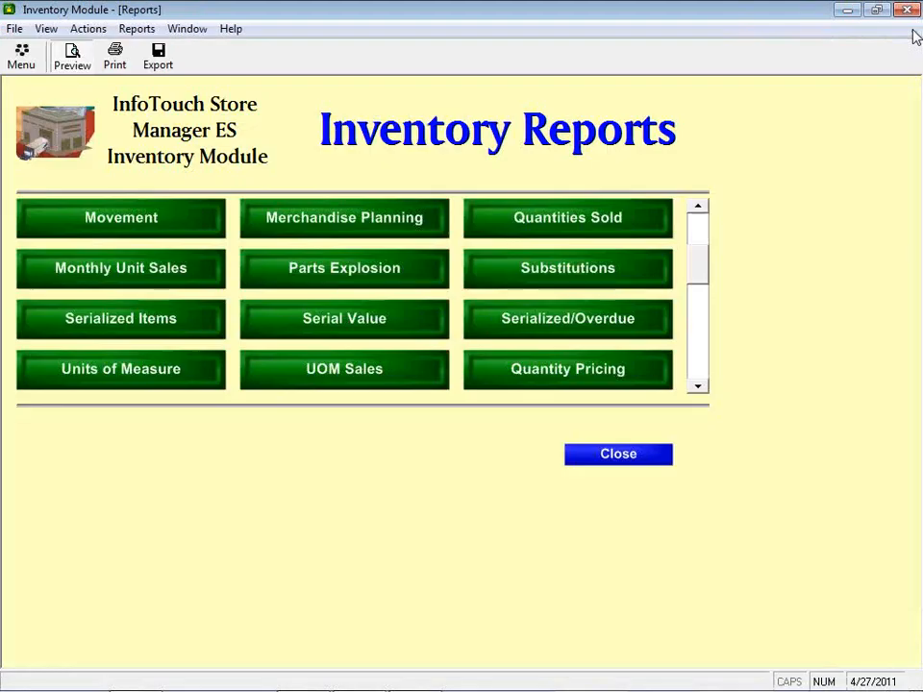
# Preview the UOM Sales report for sales from 01/01/11 to 04/27/11, examine all its columns, and close the preview
pyautogui.click(299, 377)
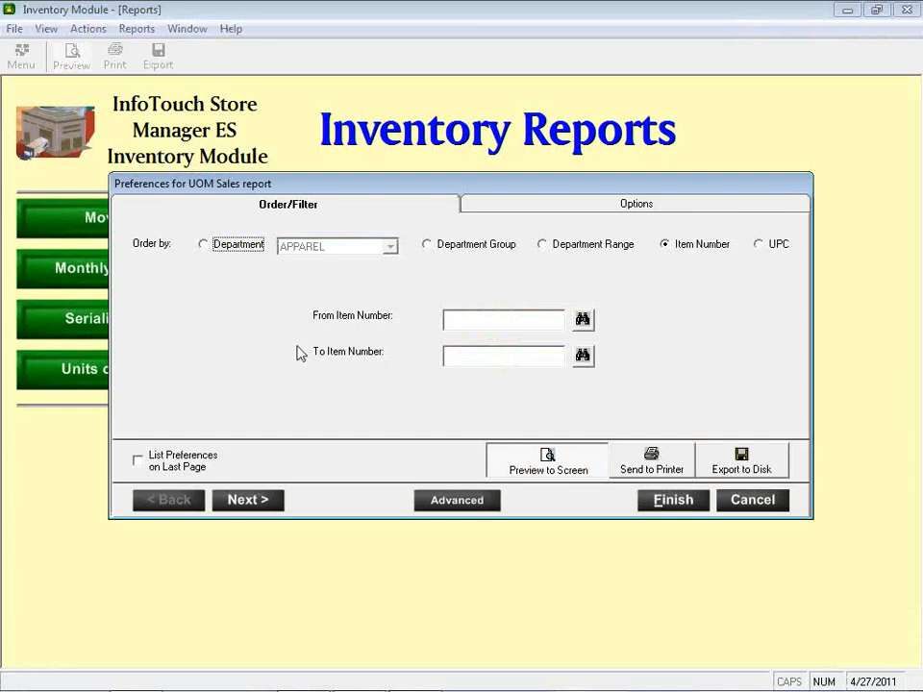
pyautogui.click(518, 216)
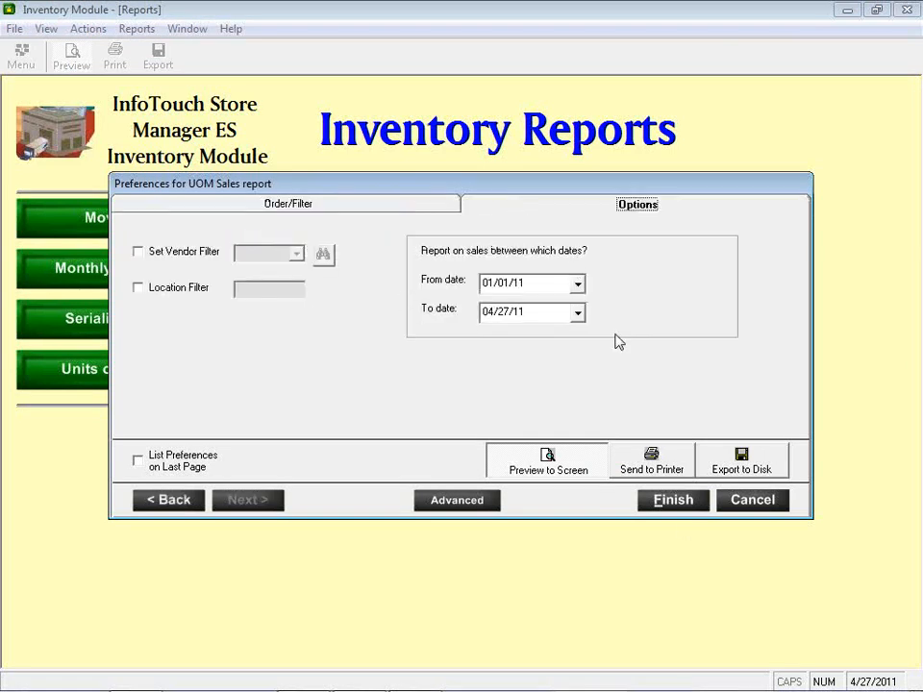
pyautogui.click(680, 505)
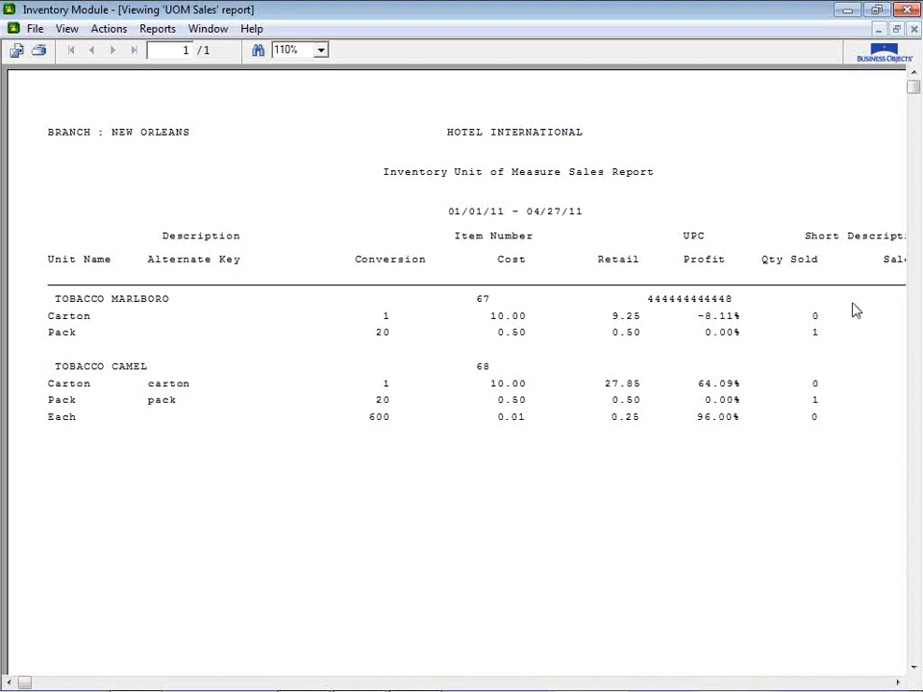
pyautogui.hscroll(3, 834, 368)
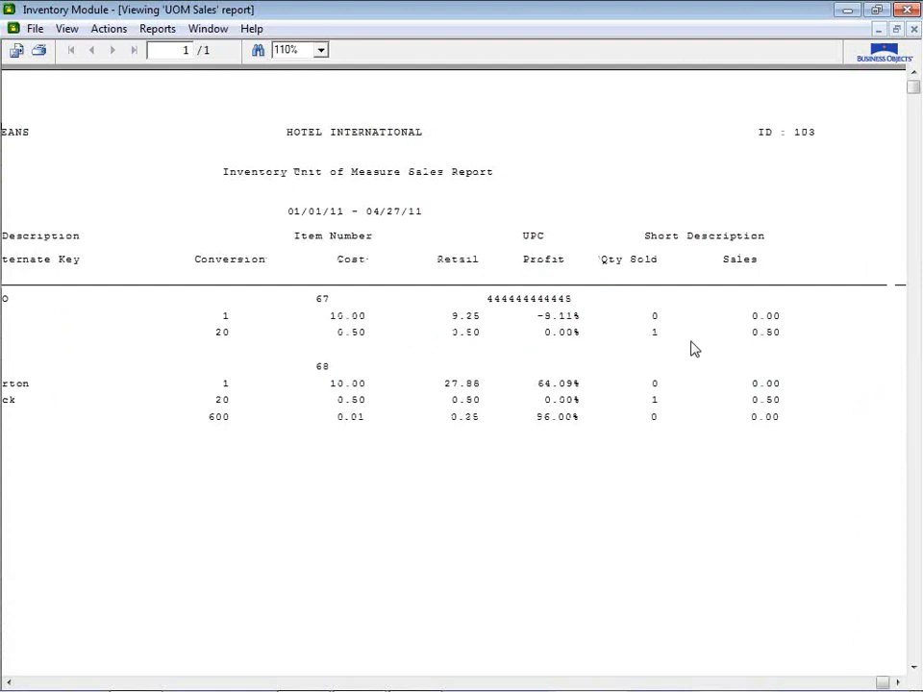
pyautogui.hscroll(-3, 696, 349)
pyautogui.hscroll(3, 695, 349)
pyautogui.hscroll(-3, 696, 349)
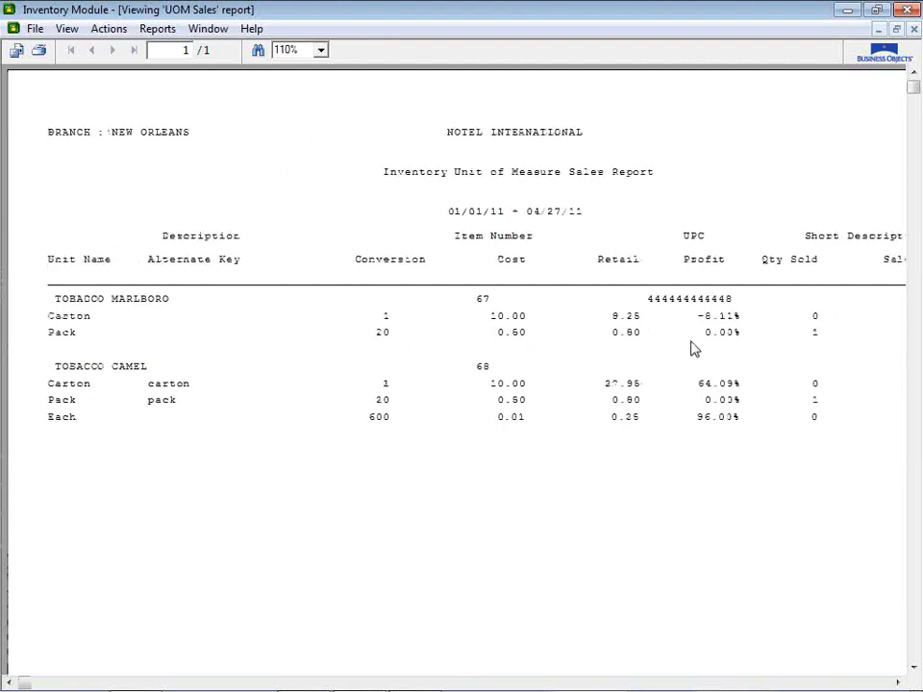
pyautogui.hscroll(3, 696, 349)
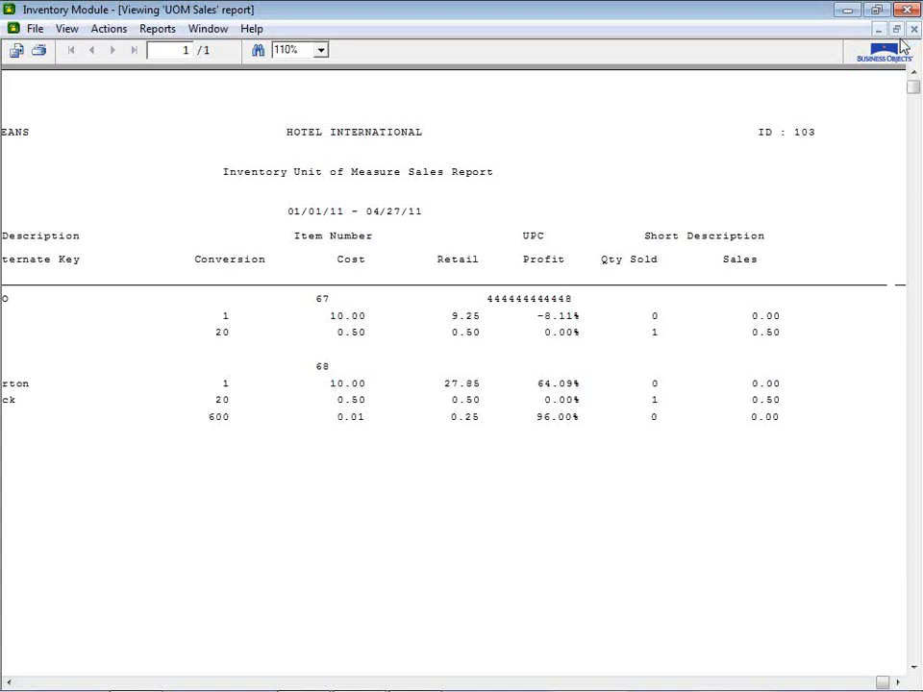
pyautogui.click(915, 30)
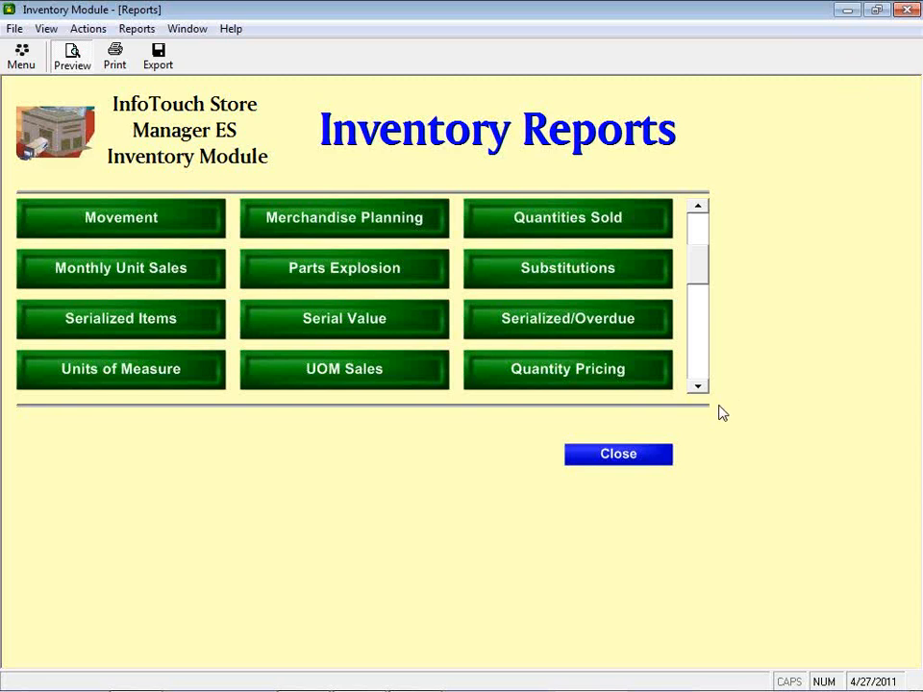
# Cancel the Quantity Pricing report's preferences and view the quantity price break types for item number 1 in Modify Inventory
pyautogui.click(608, 381)
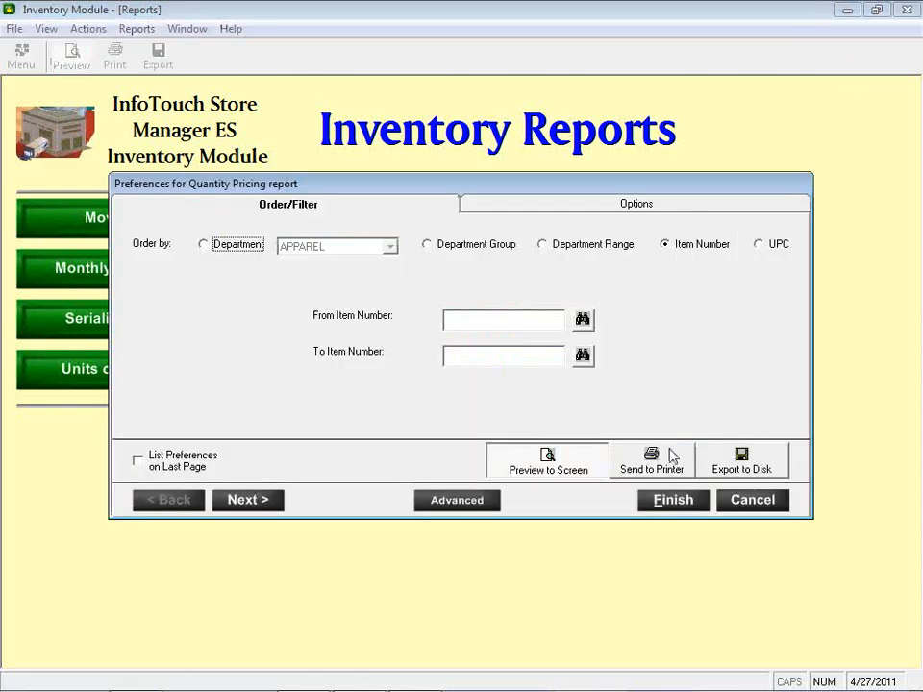
pyautogui.click(728, 498)
pyautogui.click(89, 30)
pyautogui.click(93, 101)
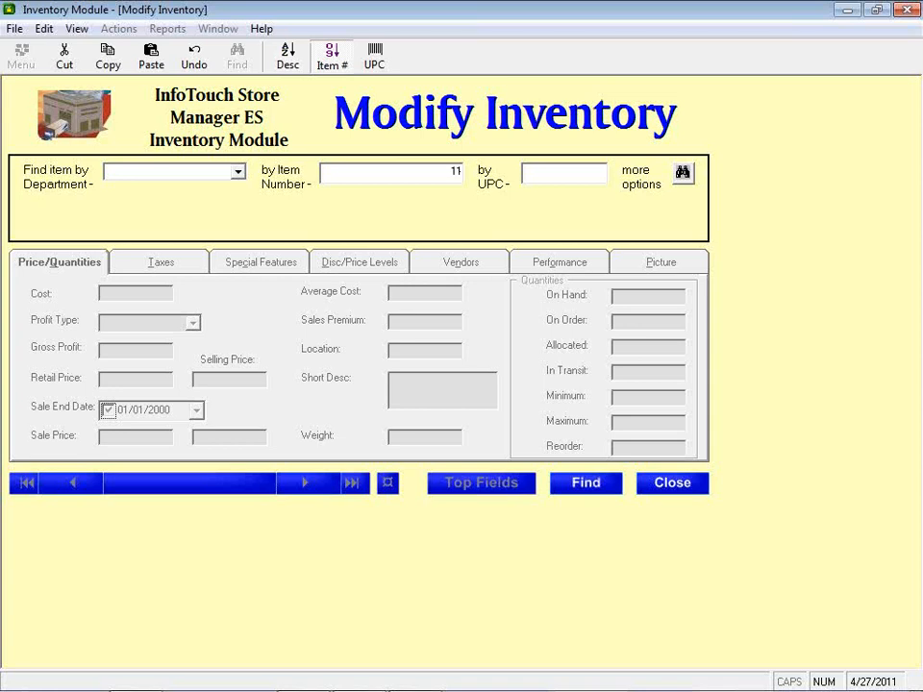
pyautogui.click(365, 262)
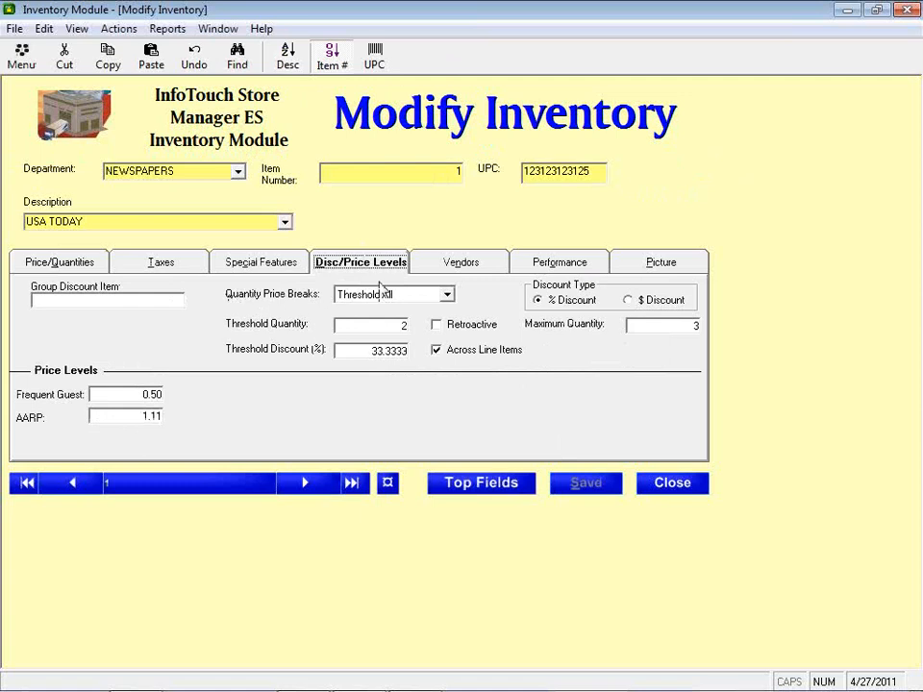
pyautogui.click(448, 295)
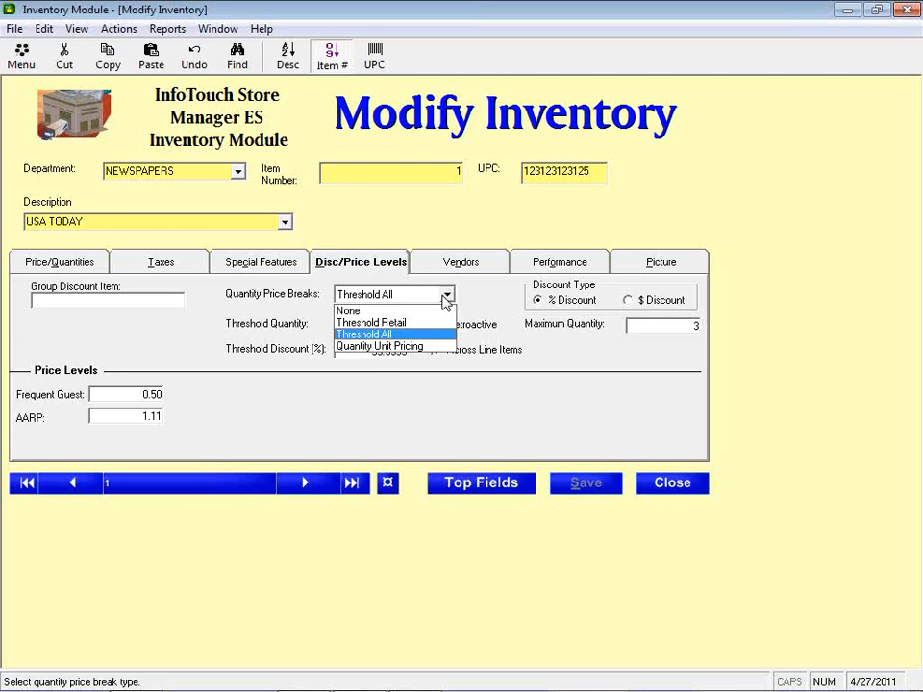
pyautogui.click(448, 296)
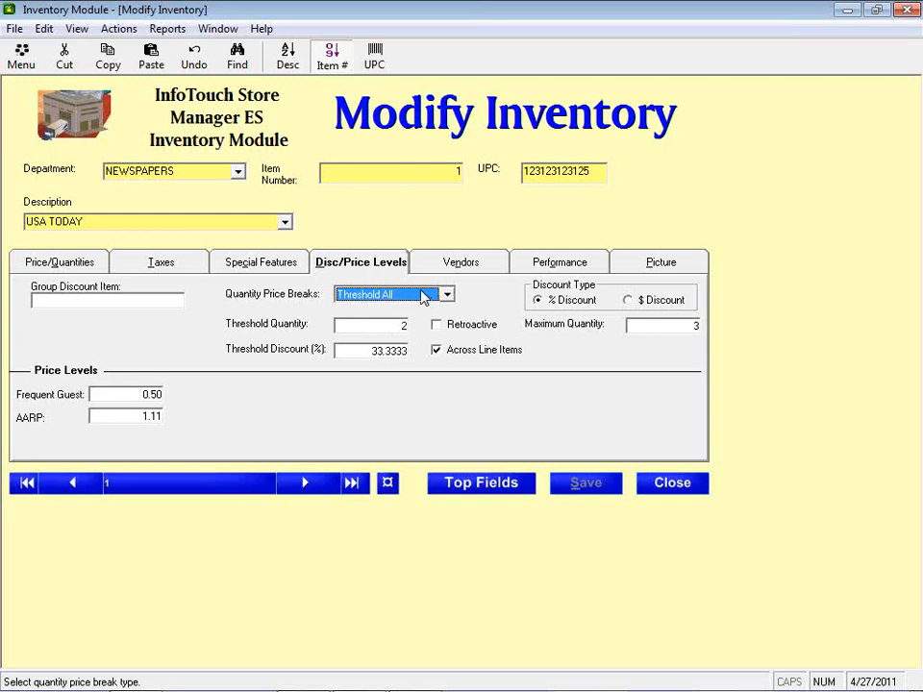
pyautogui.click(423, 297)
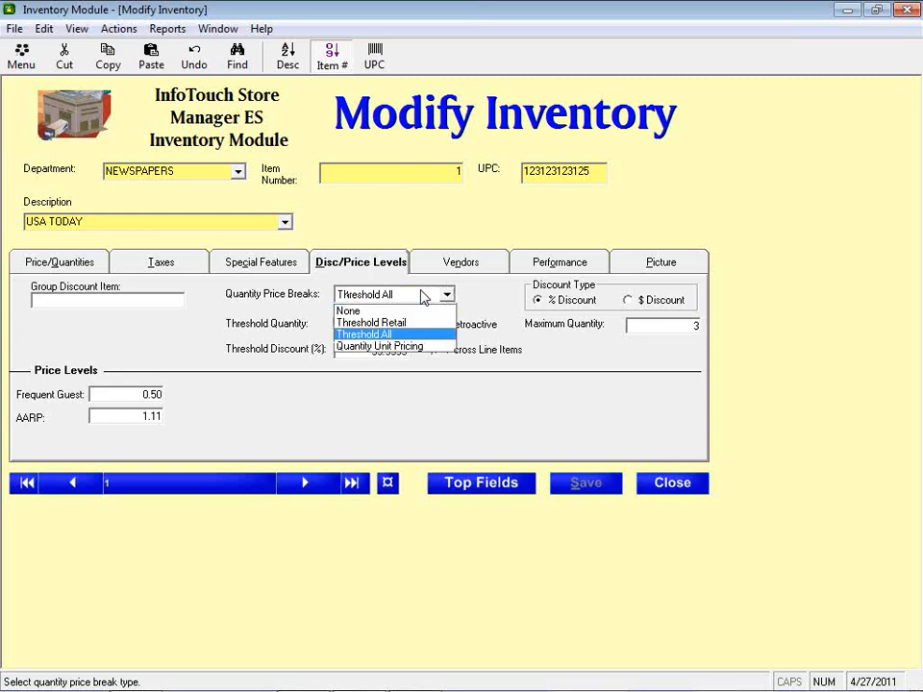
# Give the item quantity unit pricing at the retail level, with the first range up to 10 and a 1.5 unit price above it
pyautogui.click(399, 349)
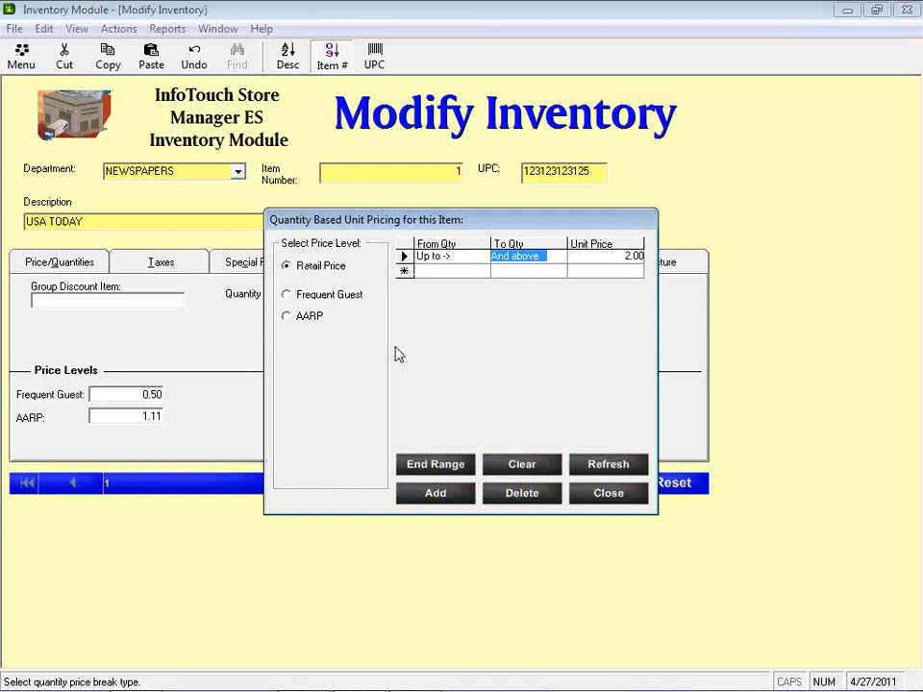
pyautogui.write('10')
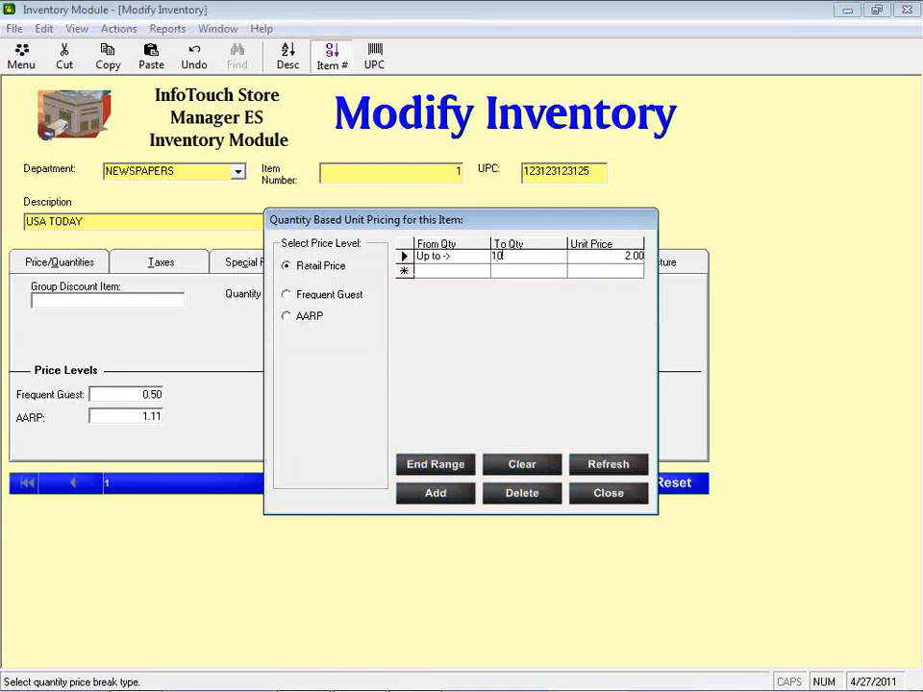
pyautogui.write('.')
pyautogui.press('Return')
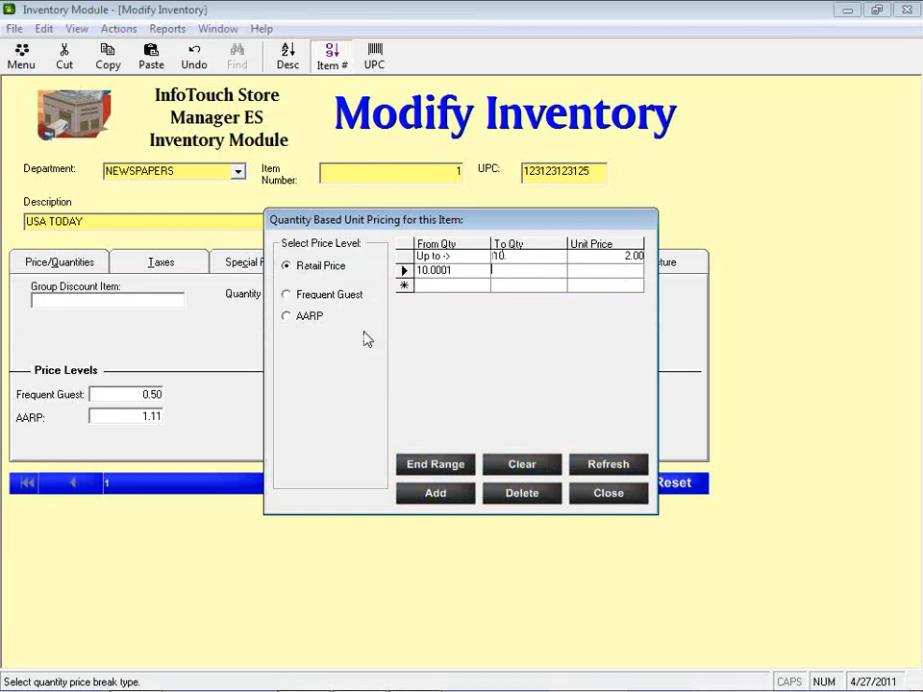
pyautogui.click(448, 465)
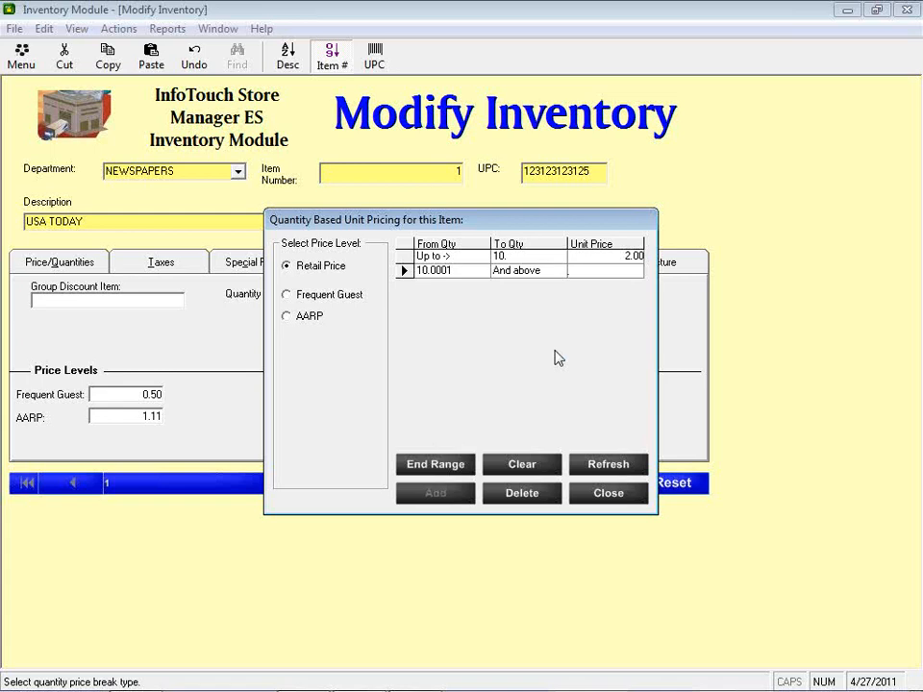
pyautogui.write('1.5')
# Close the quantity pricing table, reset all of the item's fields to their original values, and close the item
pyautogui.click(650, 487)
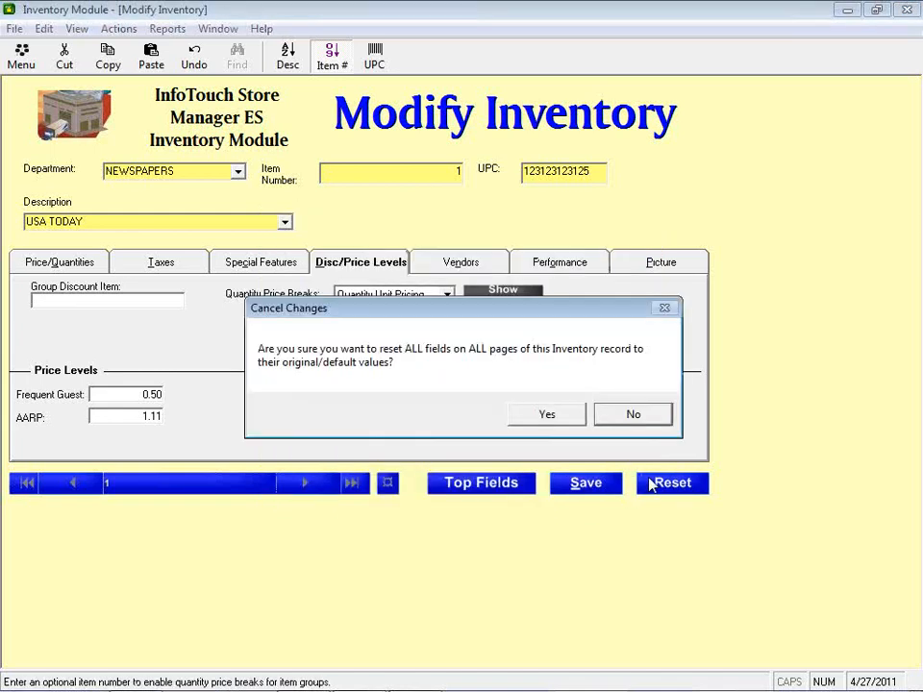
pyautogui.click(532, 415)
pyautogui.click(660, 486)
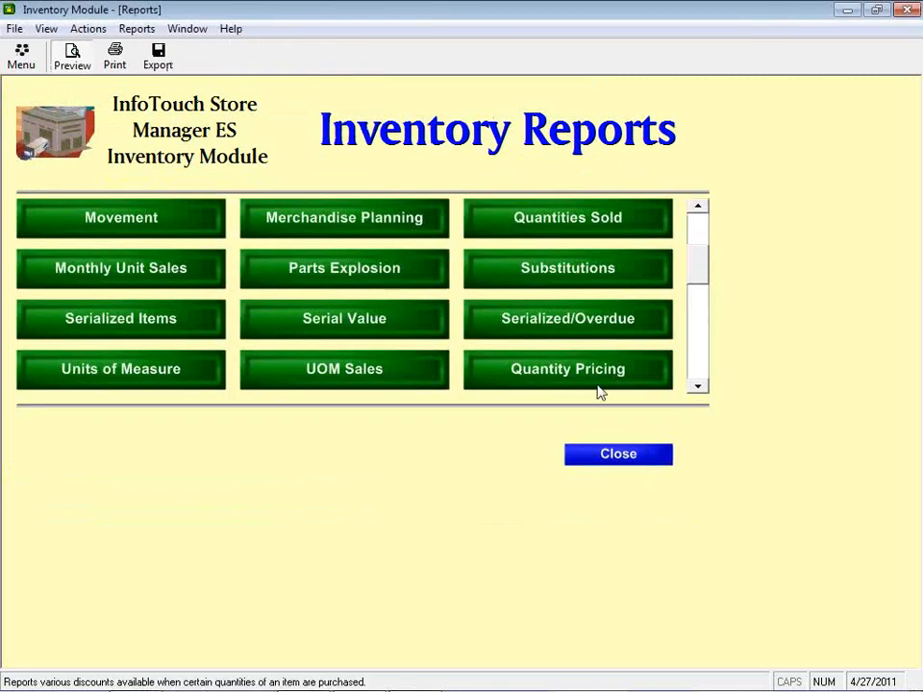
# Preview the Quantity Pricing report with its default preferences and close the preview
pyautogui.click(591, 379)
pyautogui.press('Return')
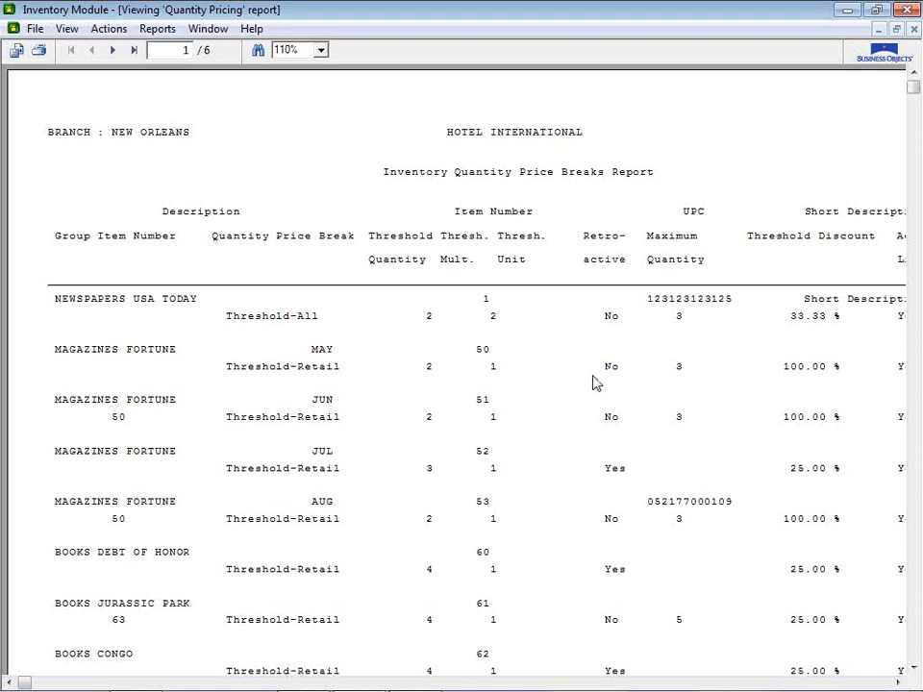
pyautogui.click(914, 29)
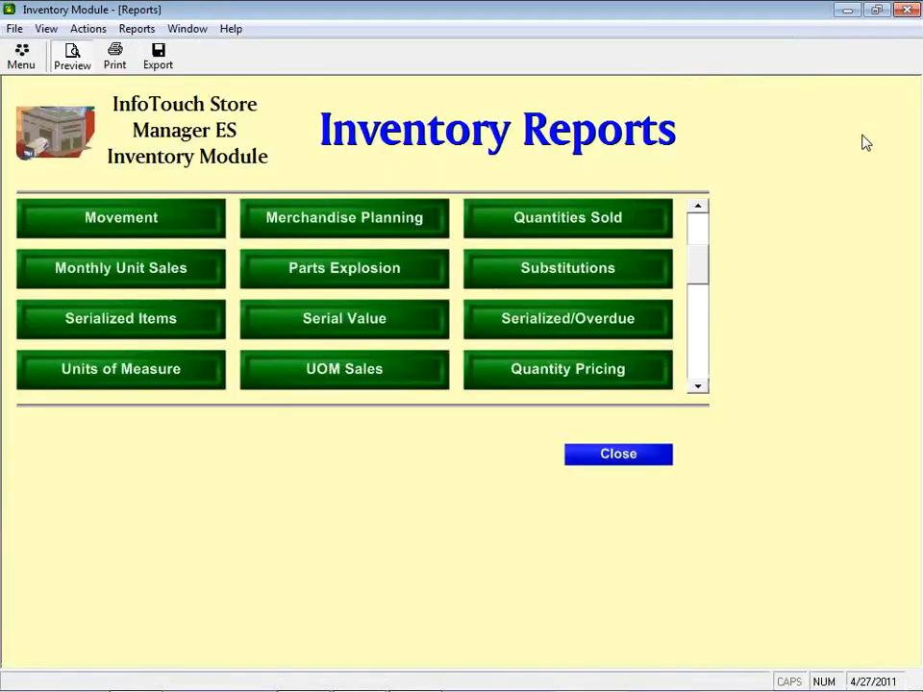
# Browse the Inventory Reports list past the audit and label reports as far as the vendor reports
pyautogui.click(698, 385)
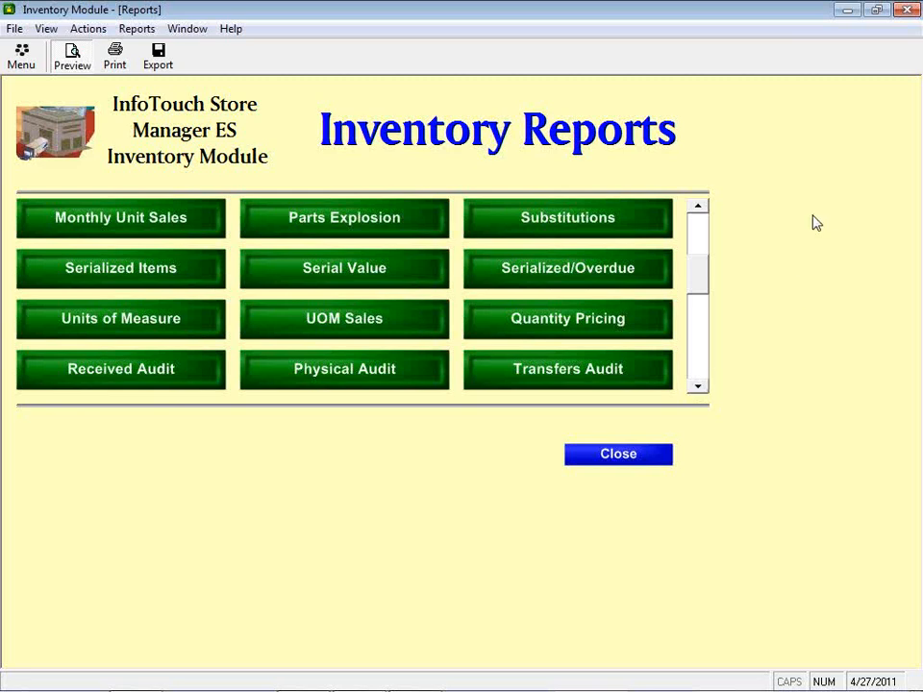
pyautogui.click(699, 387)
pyautogui.click(699, 388)
pyautogui.click(700, 388)
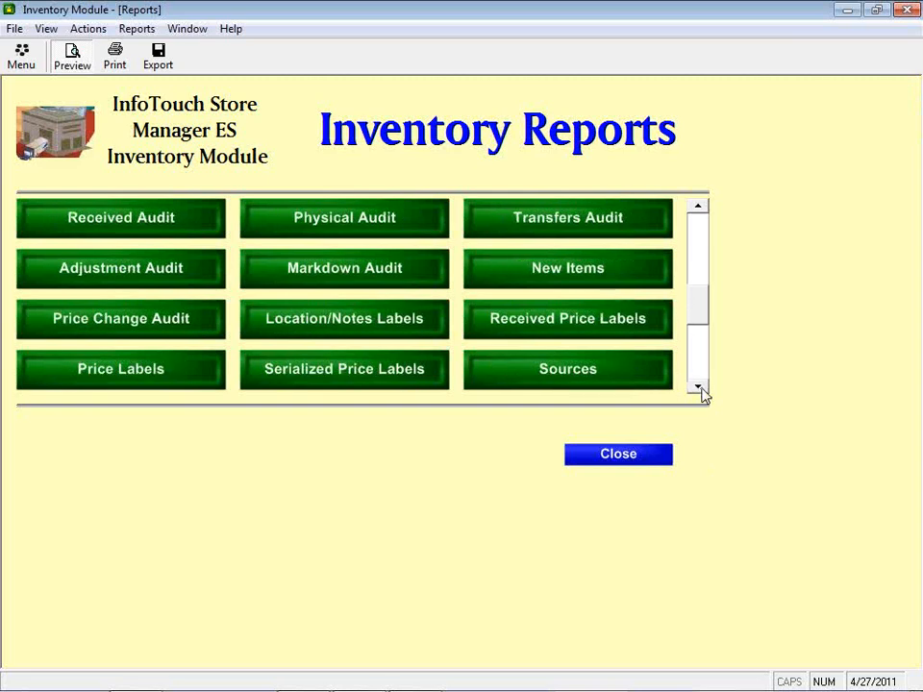
pyautogui.click(700, 388)
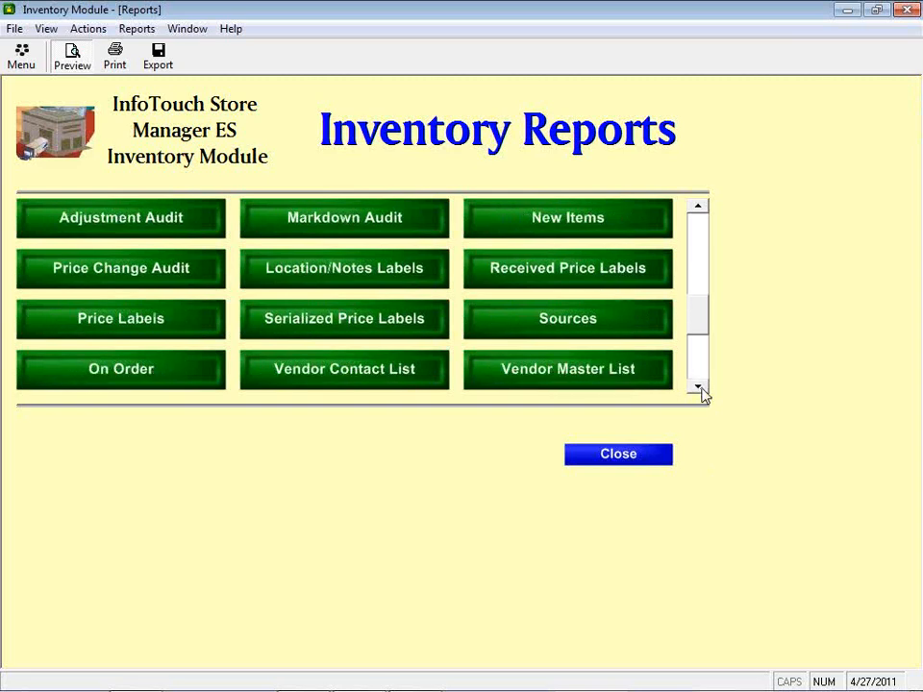